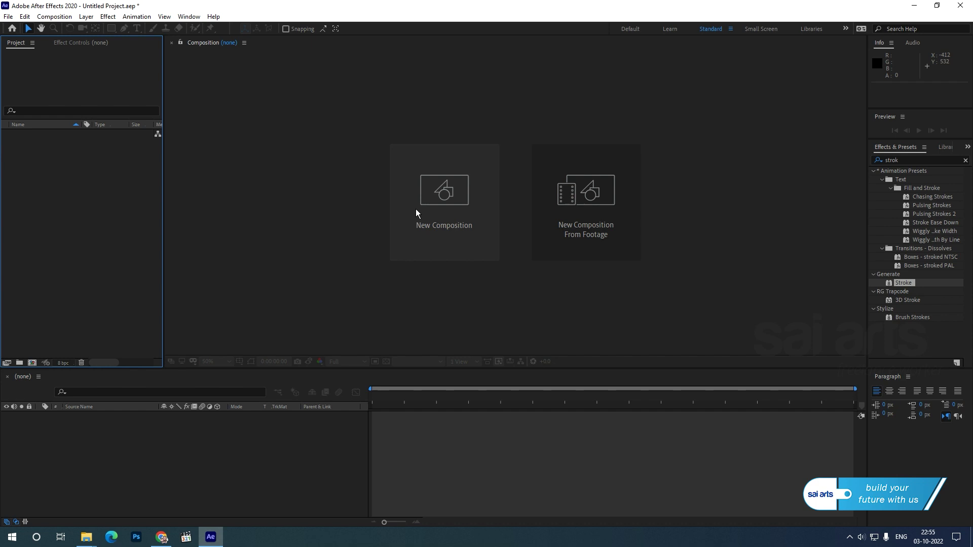
Step: Create Comp 1 at 1920×1080, 25 fps, with Duration set to 0:00:07:00
click(439, 213)
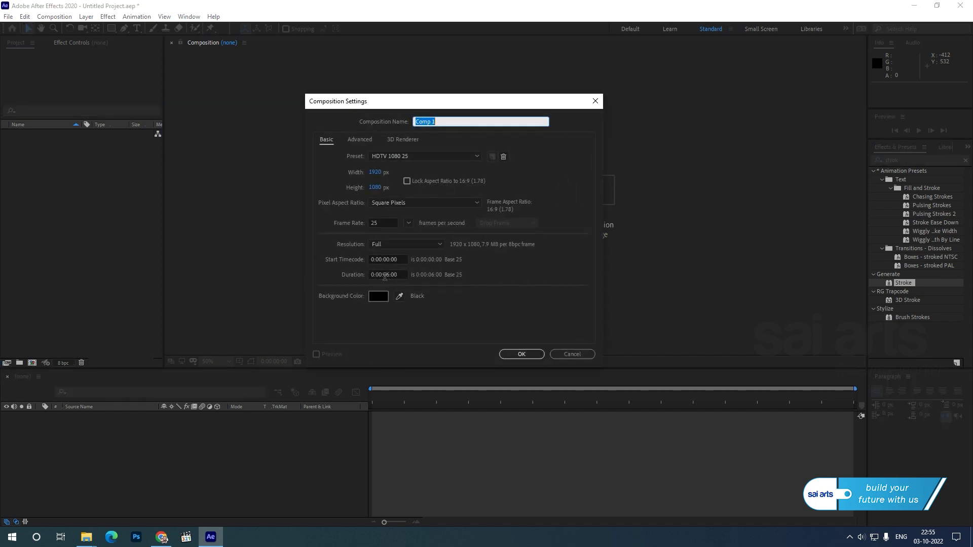
click(387, 275)
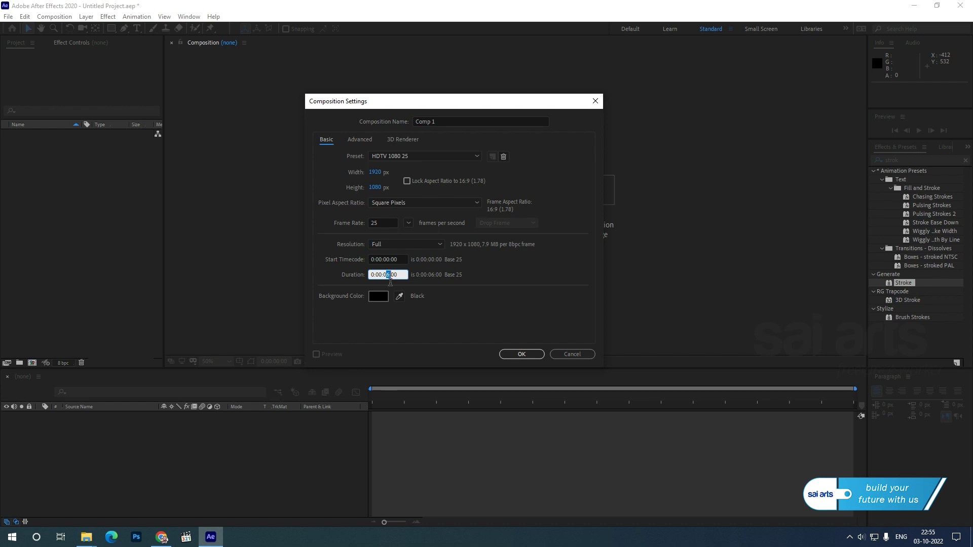
drag(390, 285, 386, 289)
text(7)
click(522, 355)
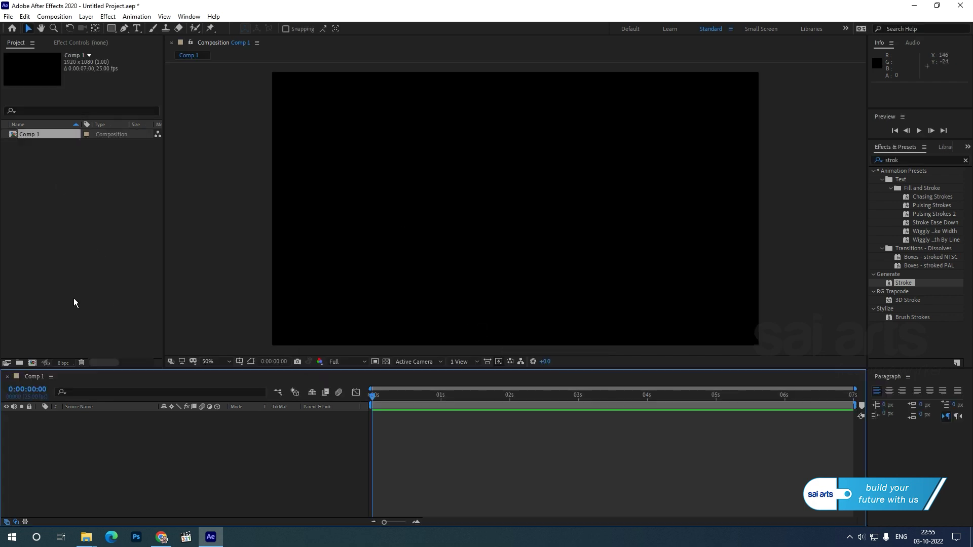
Step: Import the image file saiarts logo_.png into the Project panel
right_click(43, 171)
mouse_move(71, 221)
click(214, 223)
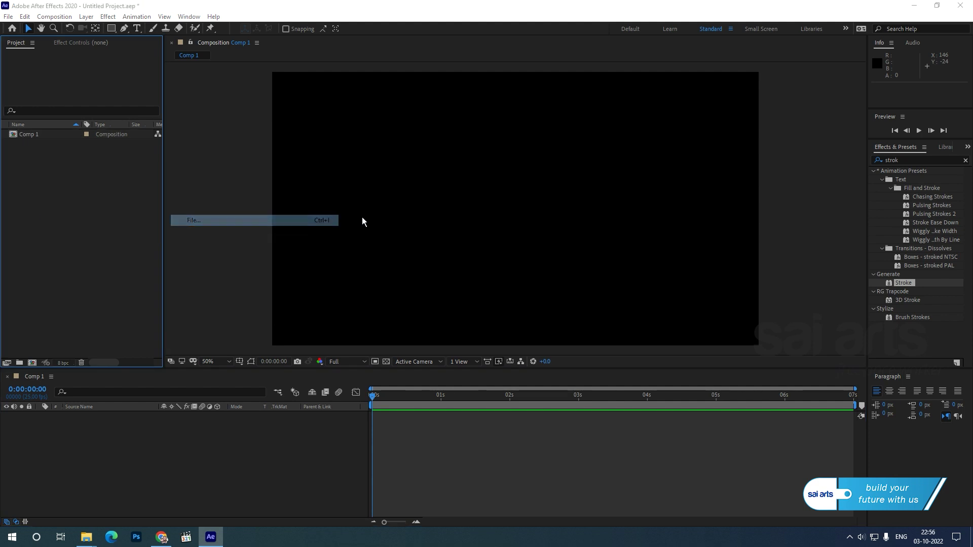
click(341, 106)
click(400, 340)
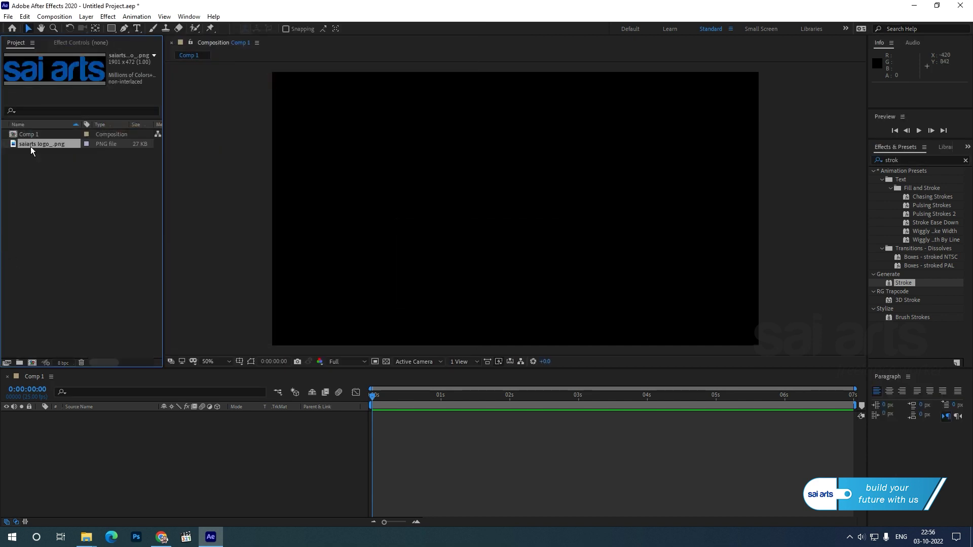
Step: Add the logo to Comp 1 as a layer and scale it down to 52%
drag(31, 147, 86, 453)
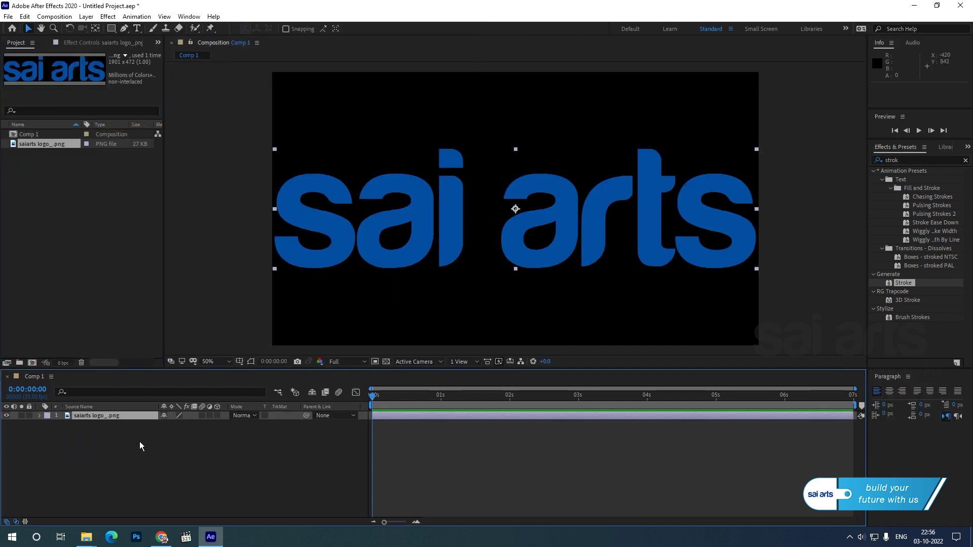
key(s)
drag(191, 426, 152, 479)
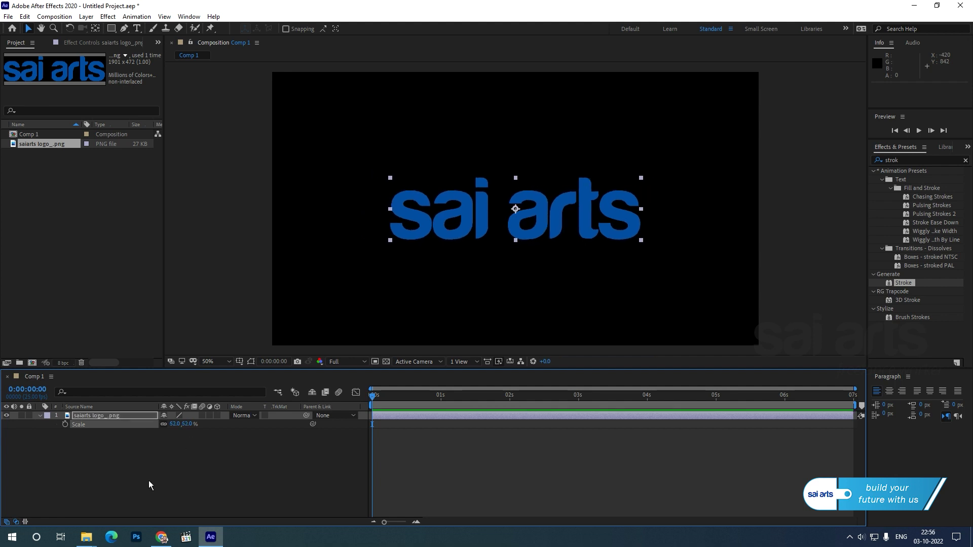
click(120, 464)
click(40, 416)
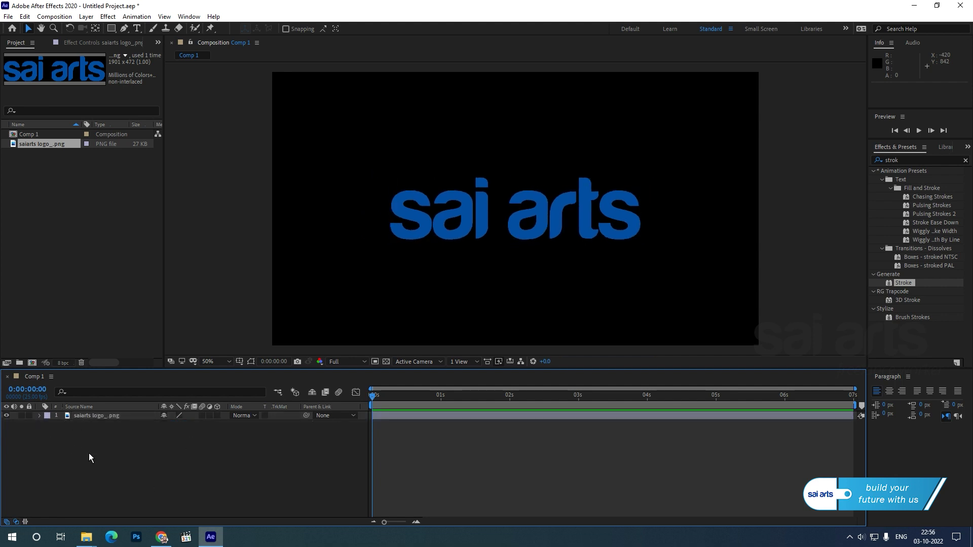
right_click(88, 452)
mouse_move(119, 331)
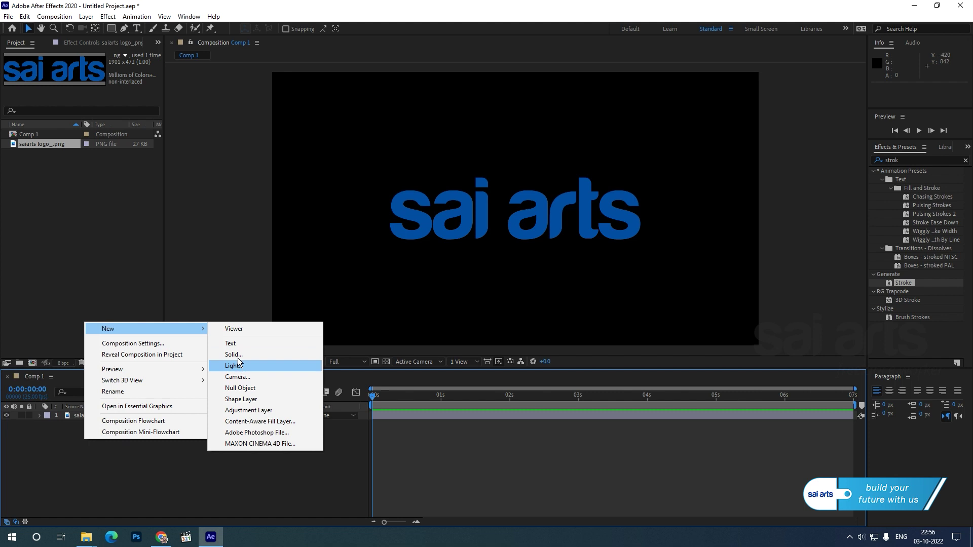
click(237, 354)
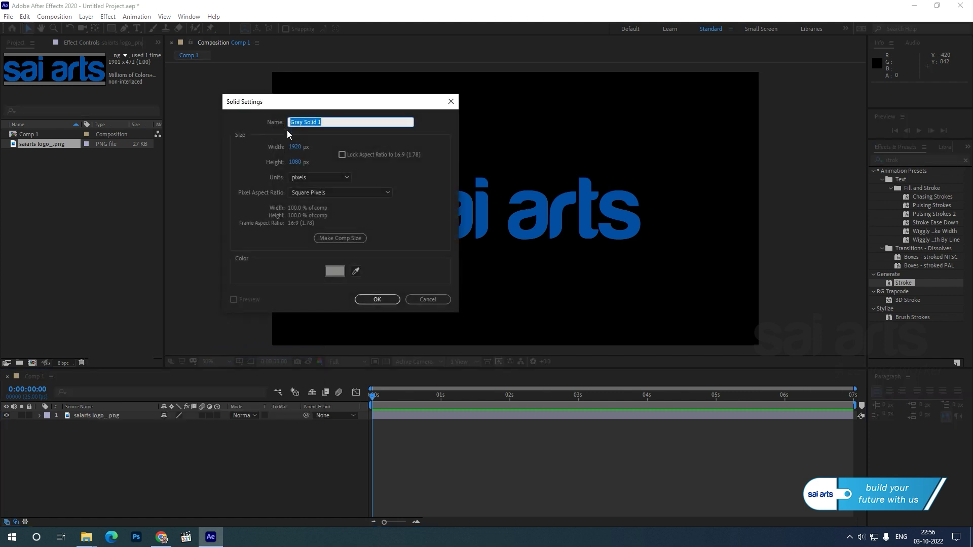
text(bg)
click(340, 272)
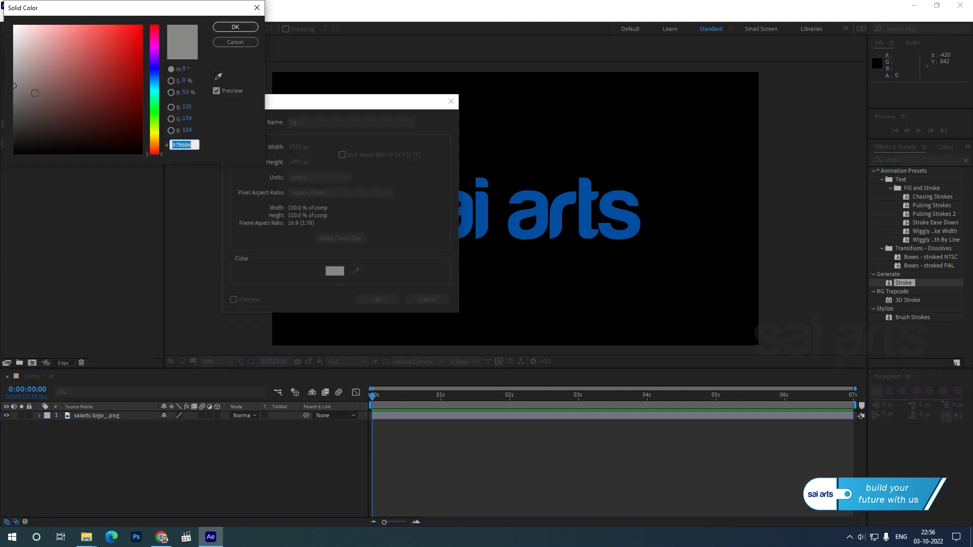
click(236, 27)
click(377, 299)
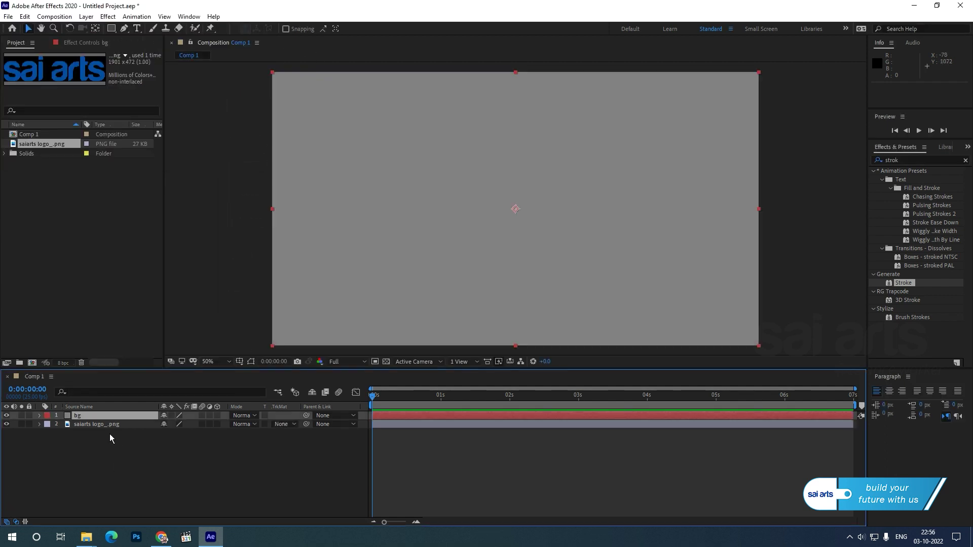
Step: Move the bg solid beneath the logo layer and reselect the logo
drag(84, 416, 95, 437)
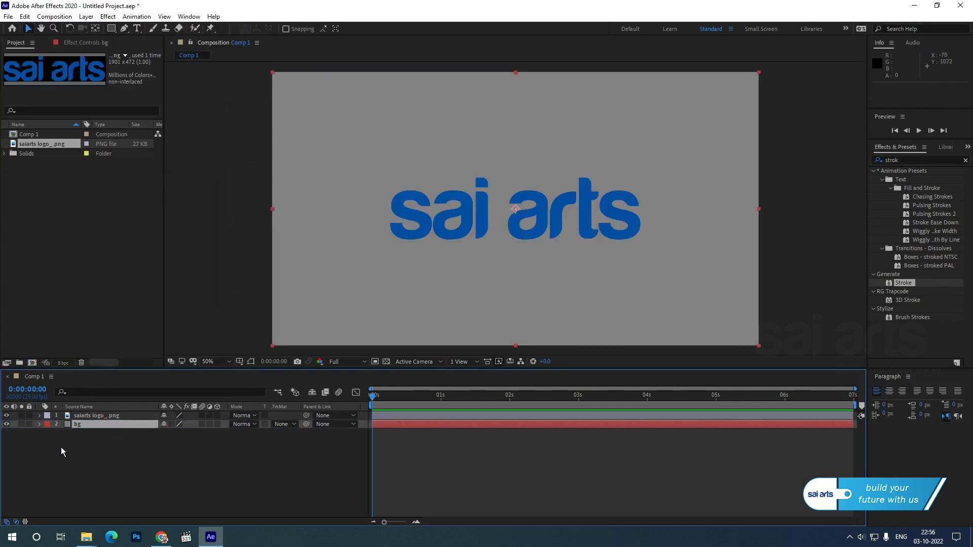
click(130, 480)
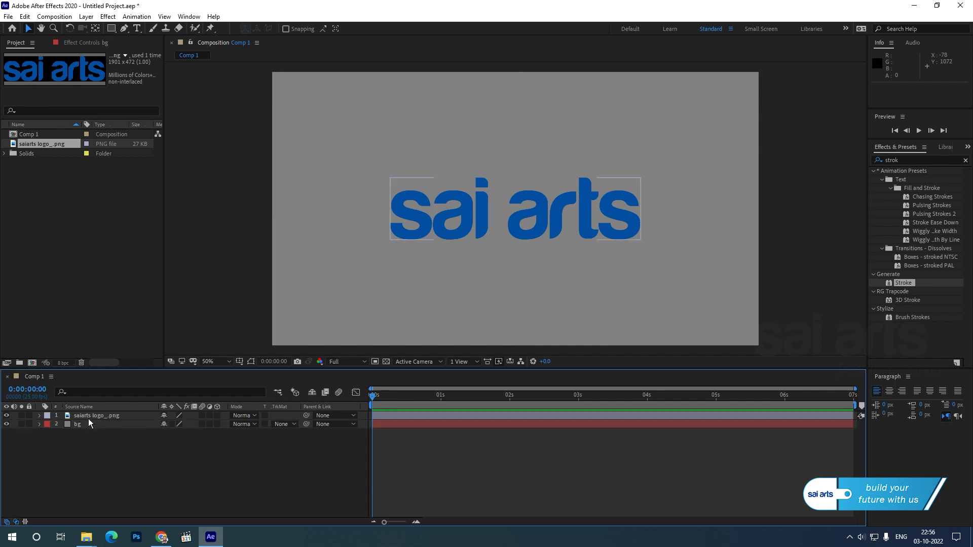
click(87, 416)
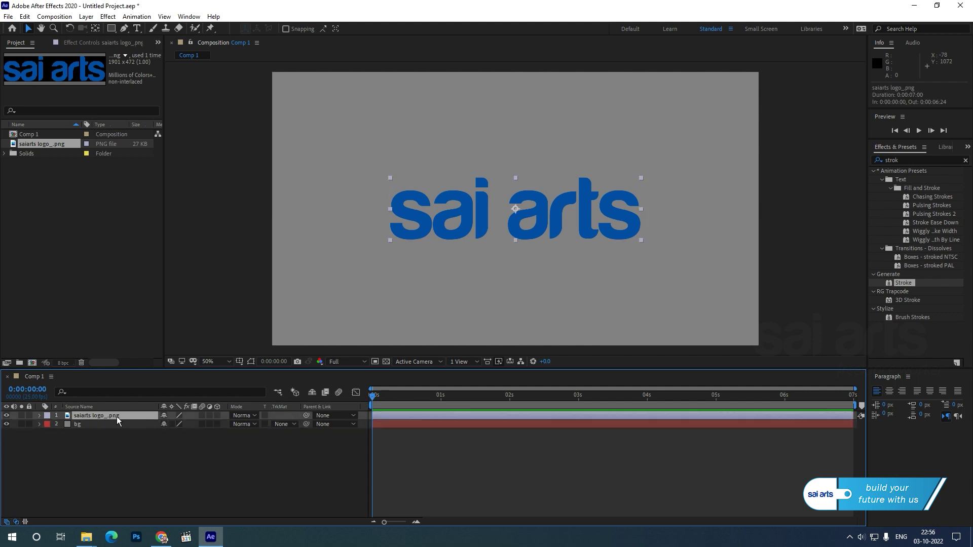
Step: Pre-compose the logo layer into saiarts logo_.png Comp 1
right_click(90, 419)
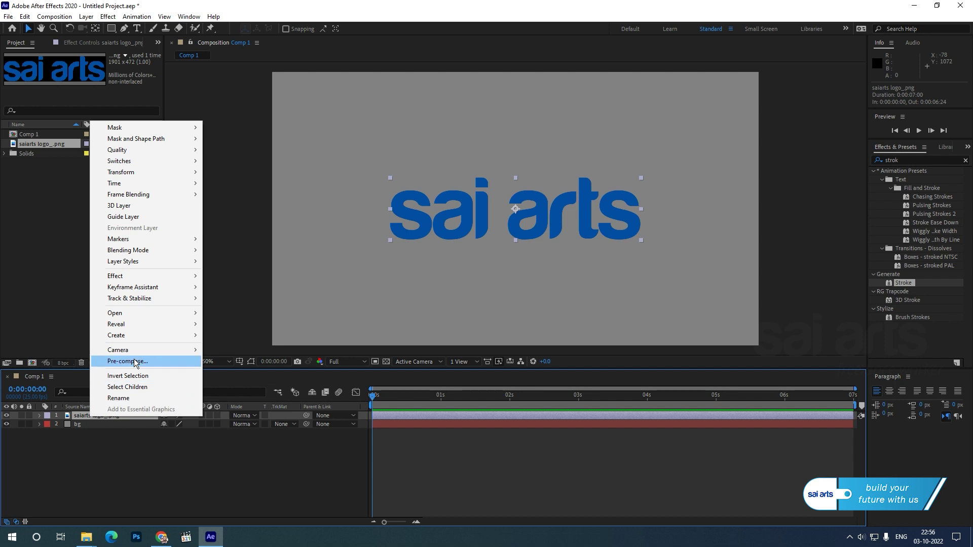
click(136, 361)
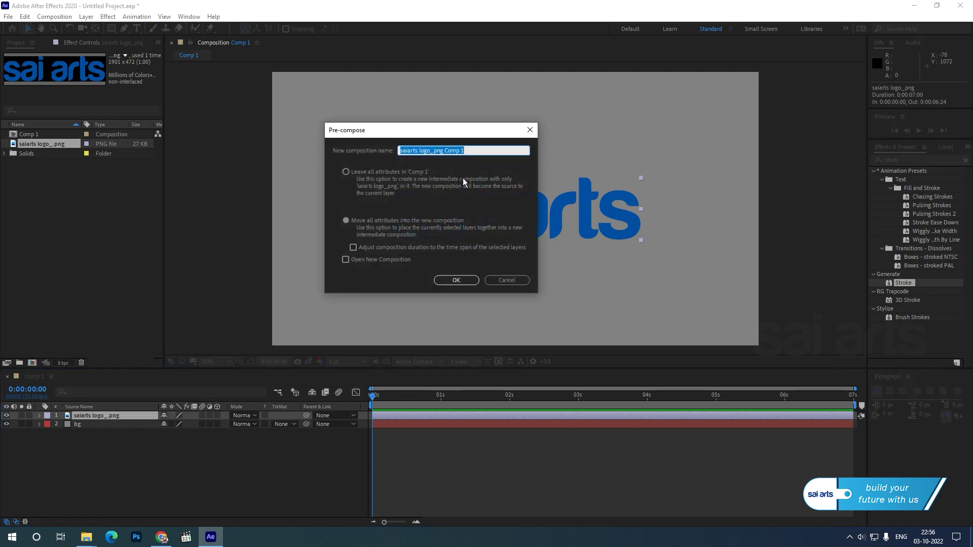
click(449, 281)
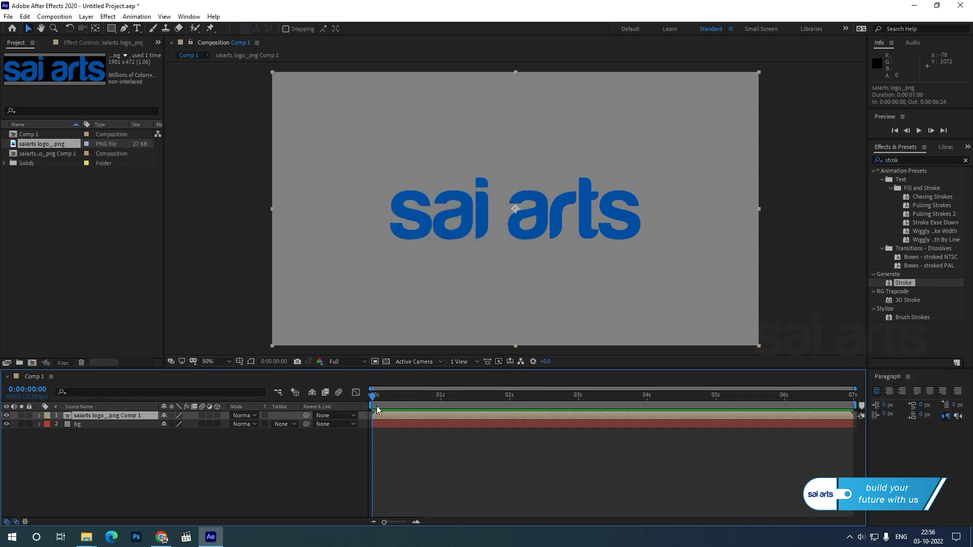
Step: Apply a Fill effect to the logo comp layer with its colour set to white
click(906, 160)
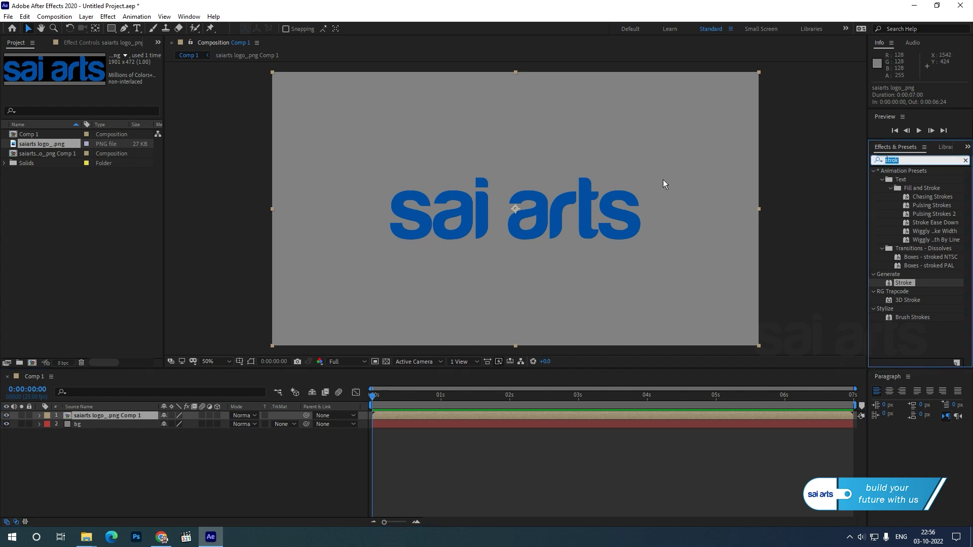
text(fill)
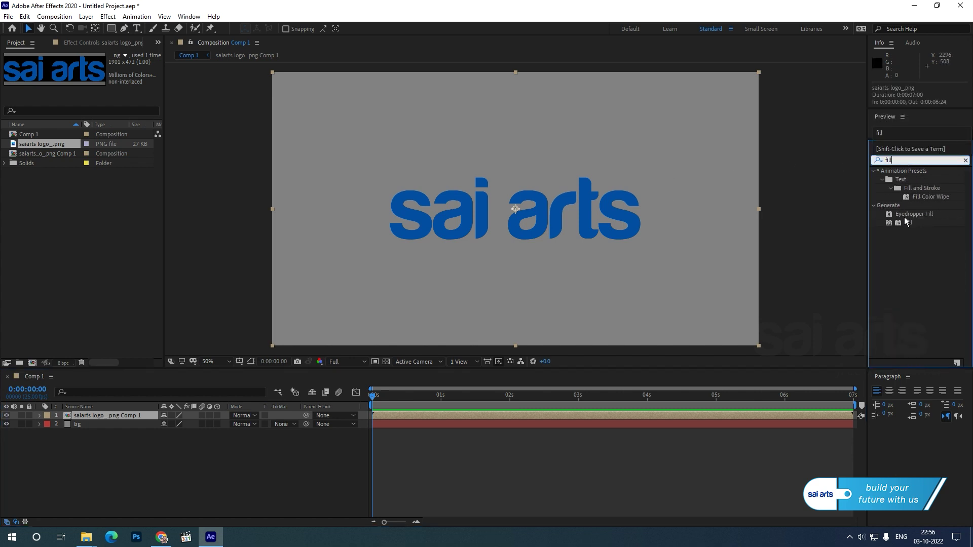
double_click(908, 222)
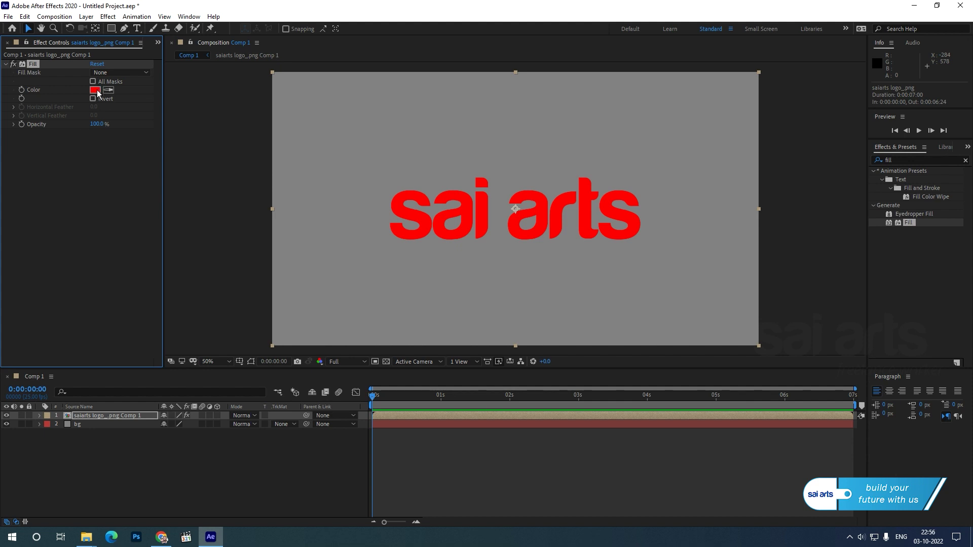
click(95, 90)
click(14, 25)
click(245, 27)
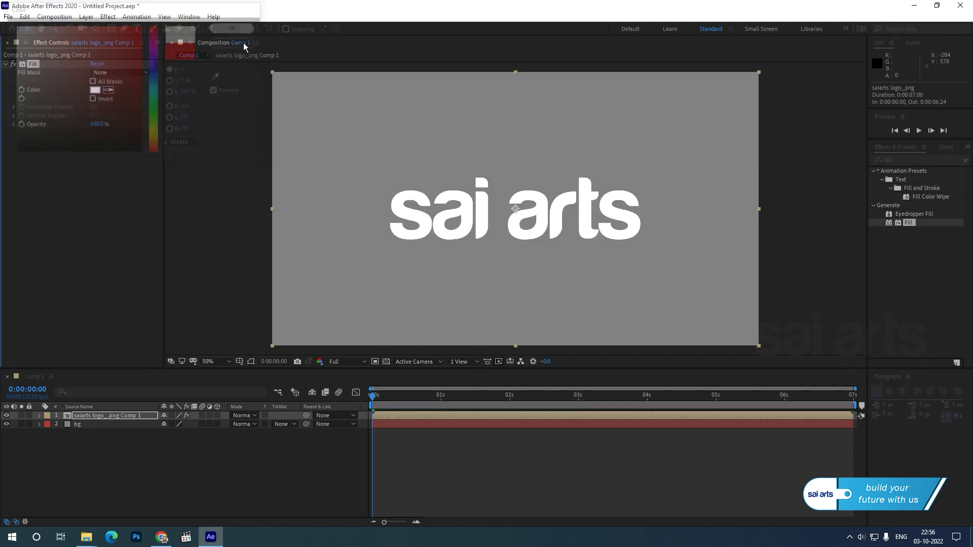
click(133, 472)
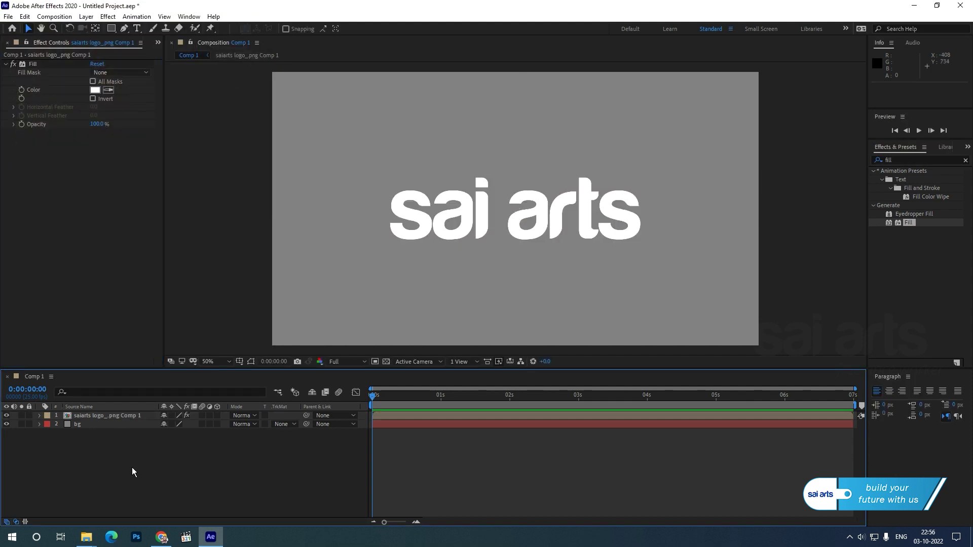
Step: Auto-trace the logo comp layer from its Alpha channel, then show the masks and zoom in
click(99, 418)
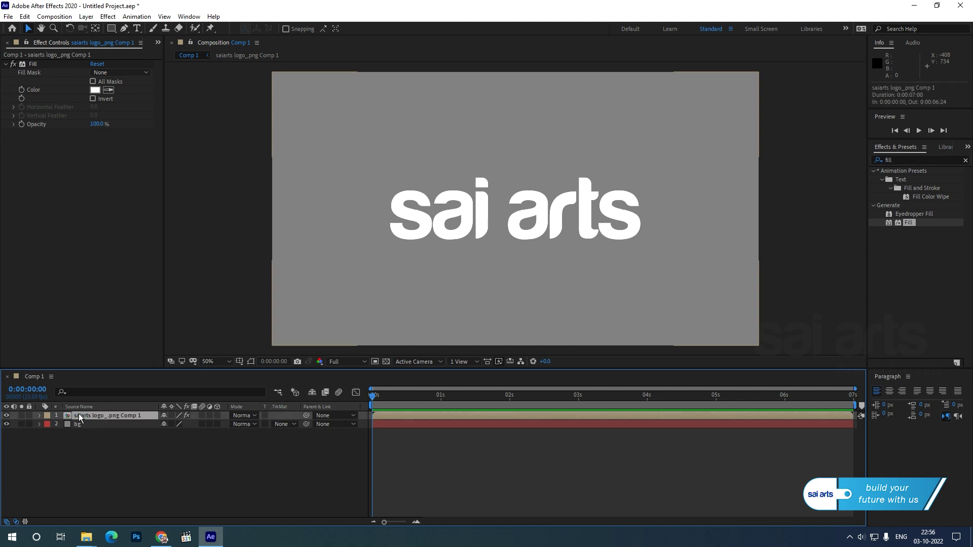
click(85, 16)
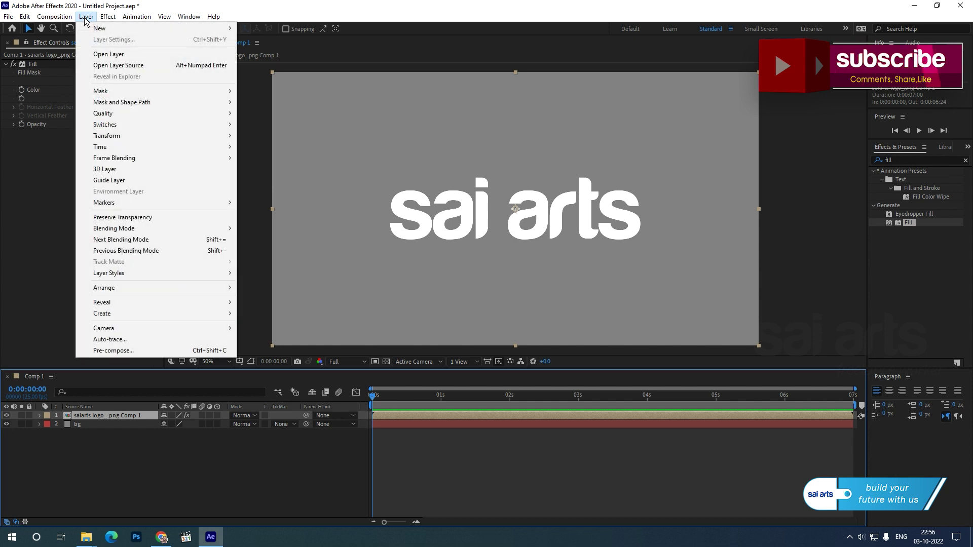
click(134, 339)
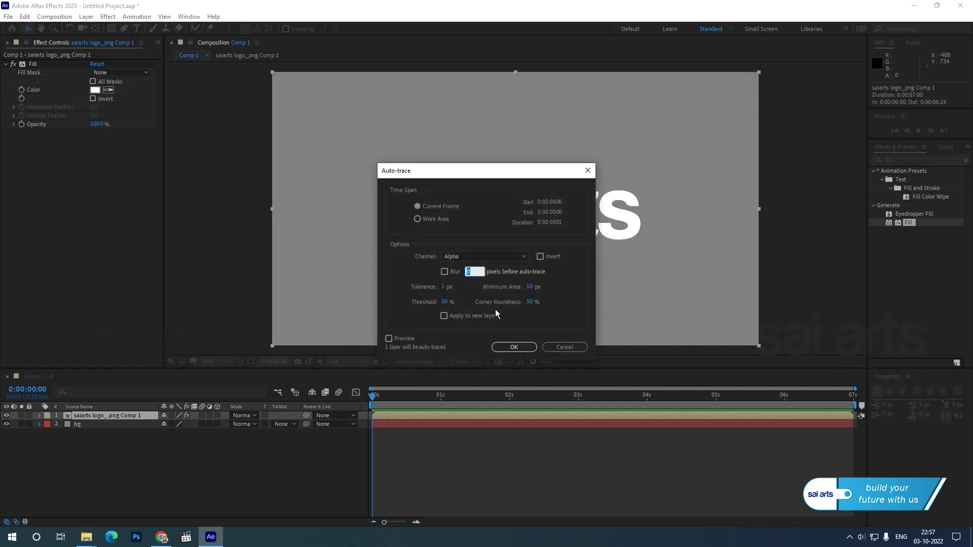
click(464, 257)
click(467, 271)
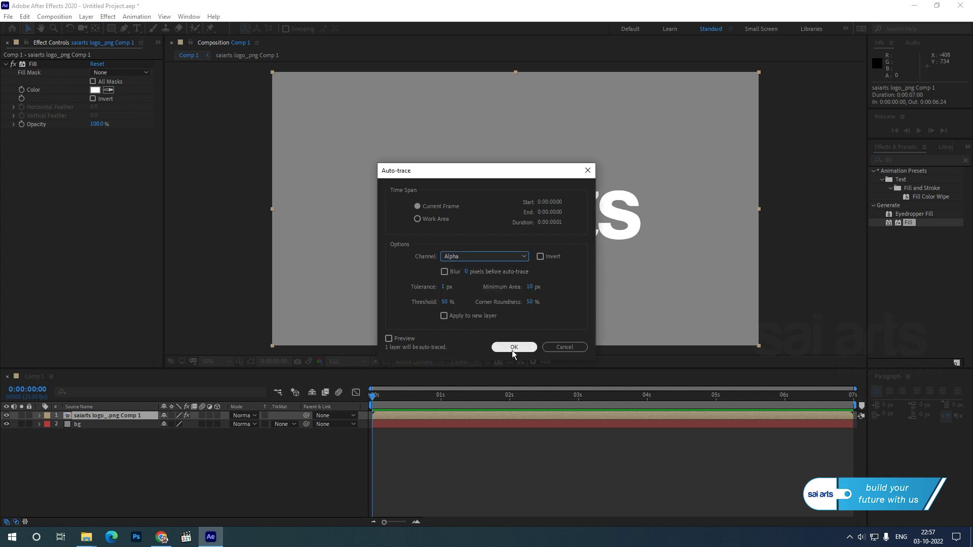
click(513, 347)
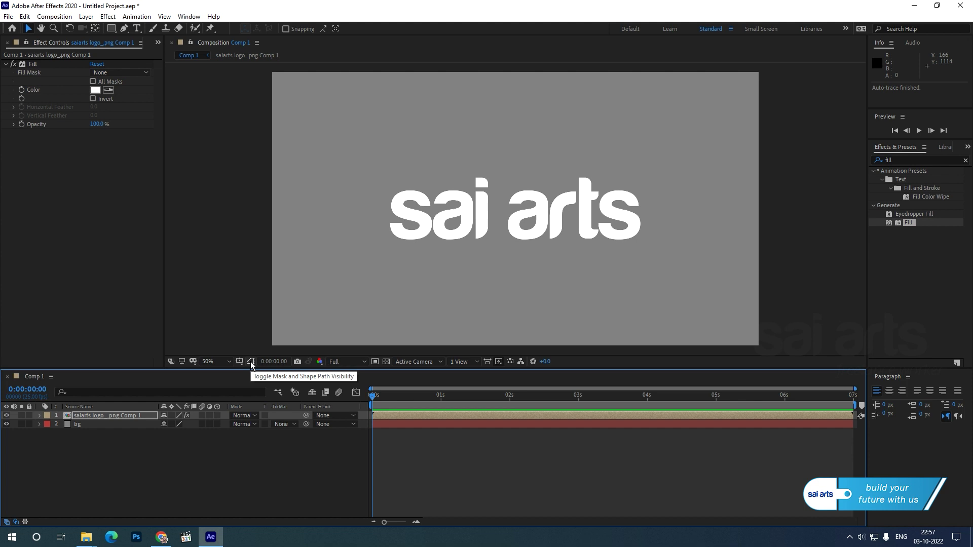
click(251, 362)
key(period)
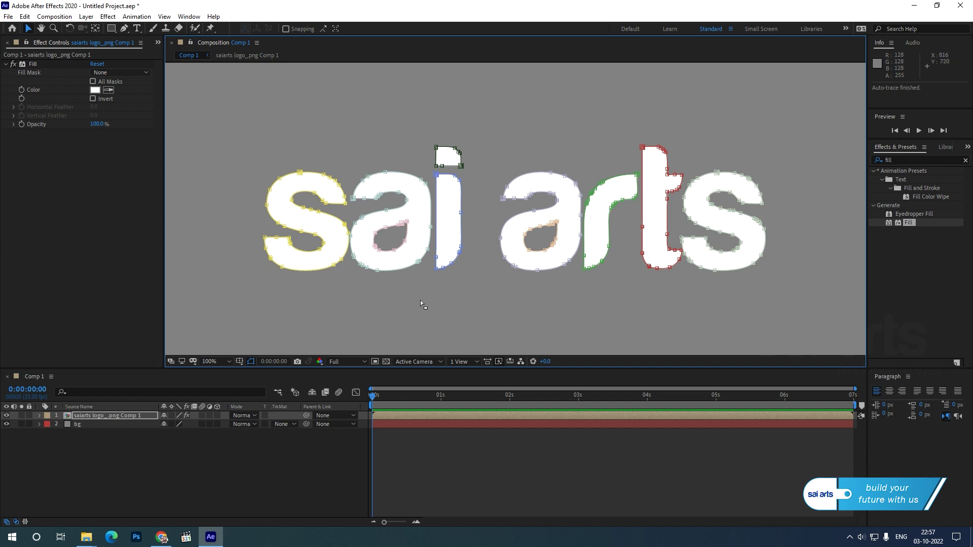
Step: Apply a Stroke effect to the logo layer with All Masks checked and sequential stroking off
click(918, 161)
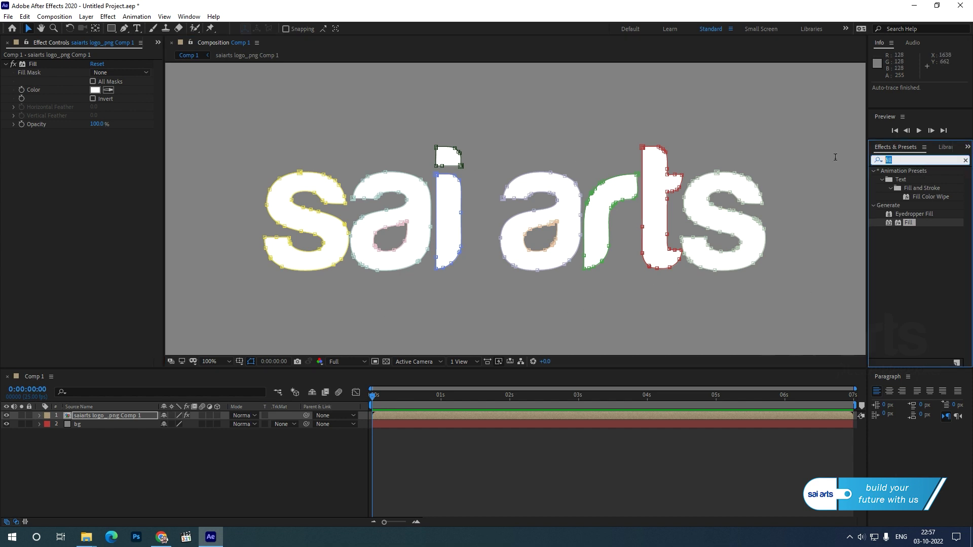
text(str)
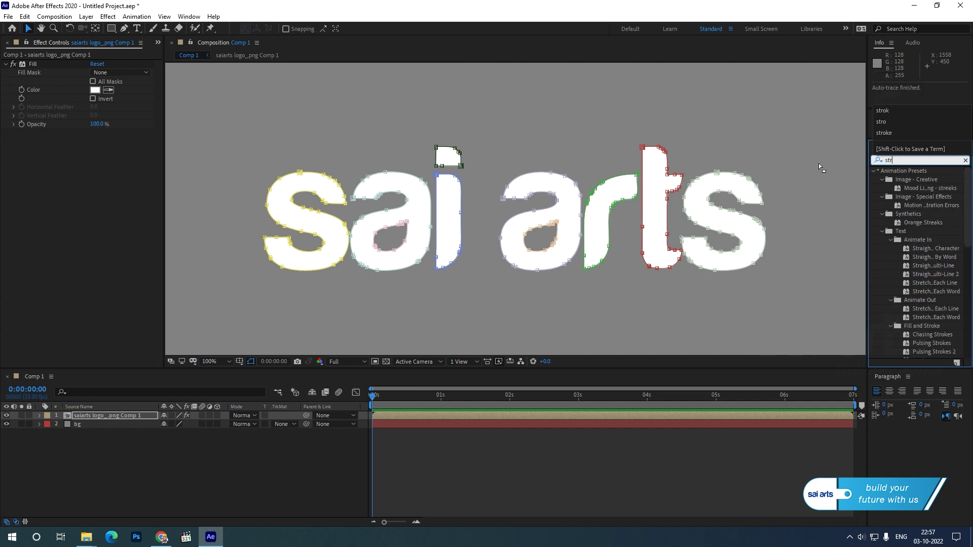
text(oke)
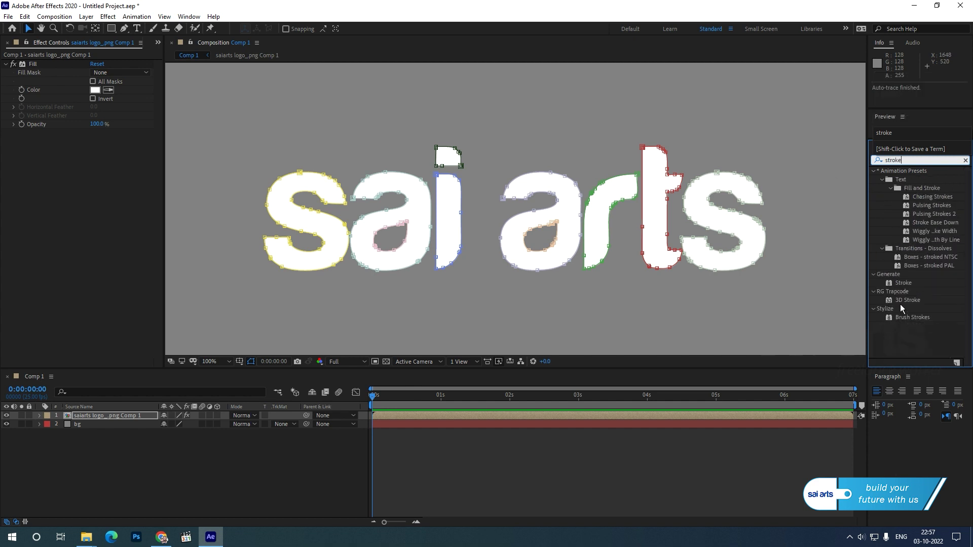
double_click(904, 284)
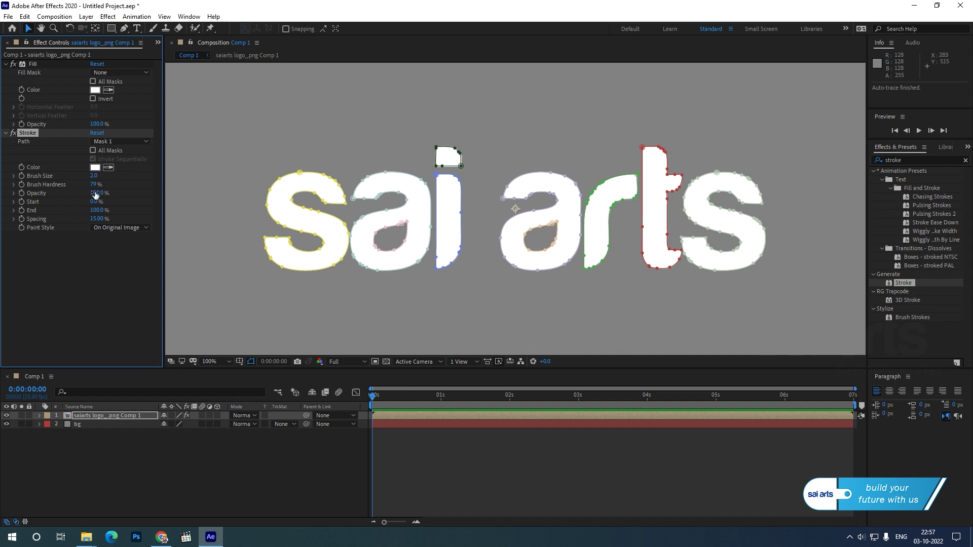
click(92, 151)
click(93, 159)
click(93, 159)
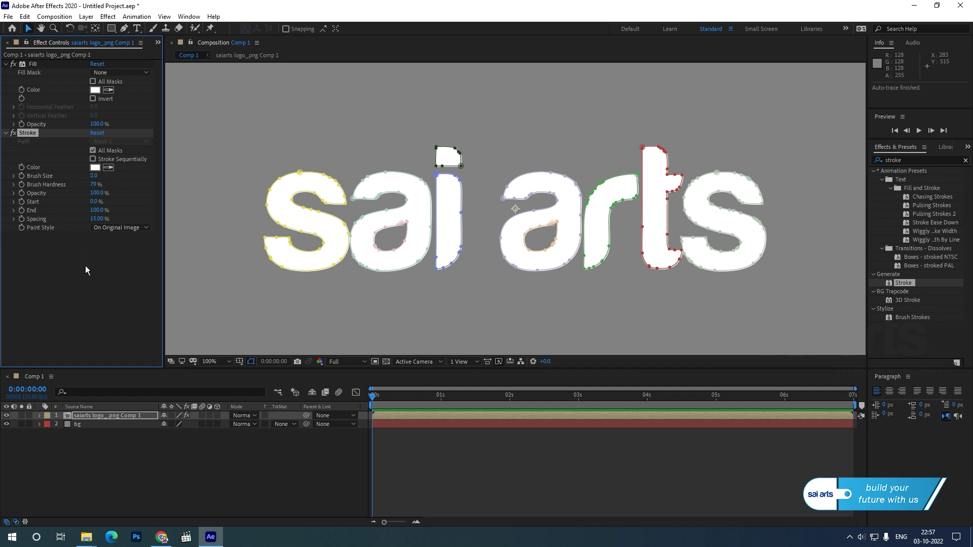
Step: Set Stroke Brush Hardness to 100% and Paint Style to Reveal Original Image, hiding mask paths
drag(93, 187, 250, 186)
click(41, 227)
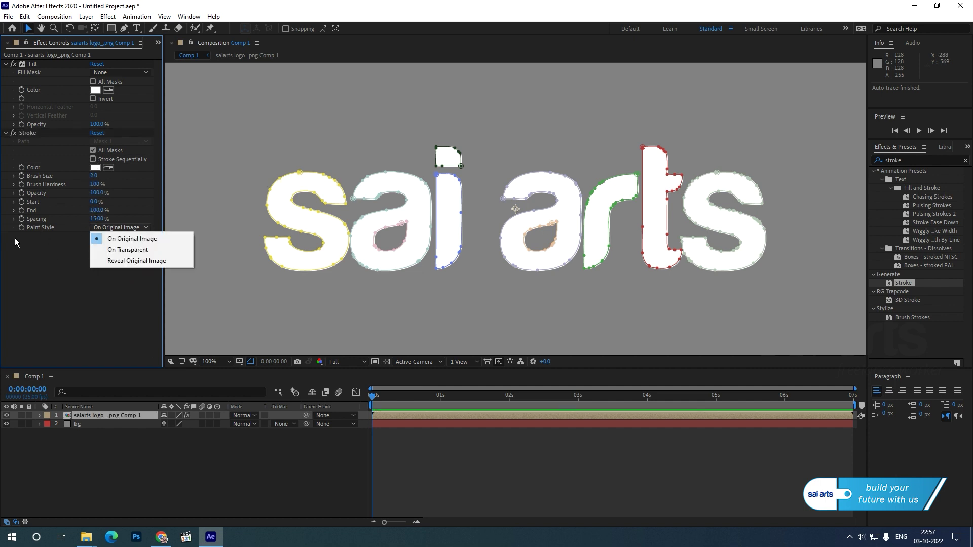
click(130, 230)
click(130, 230)
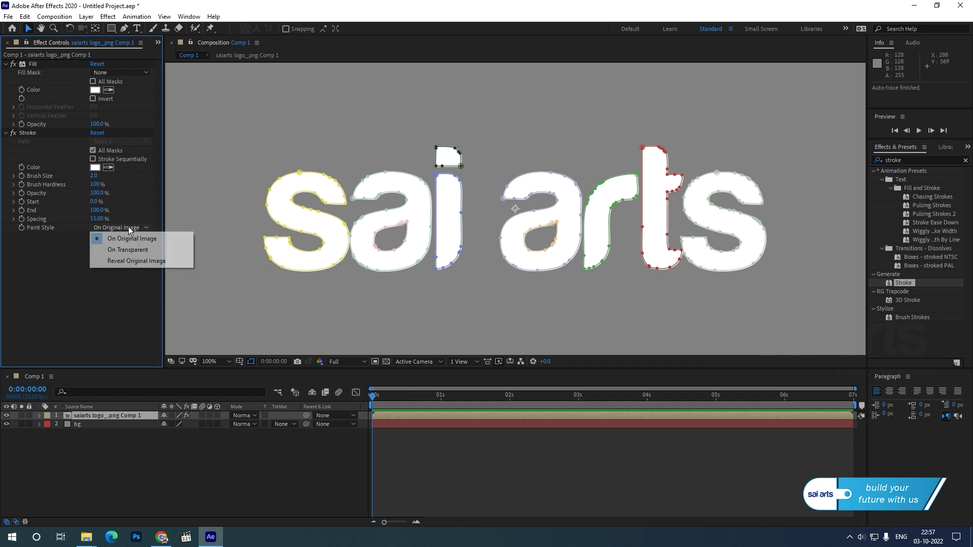
click(117, 262)
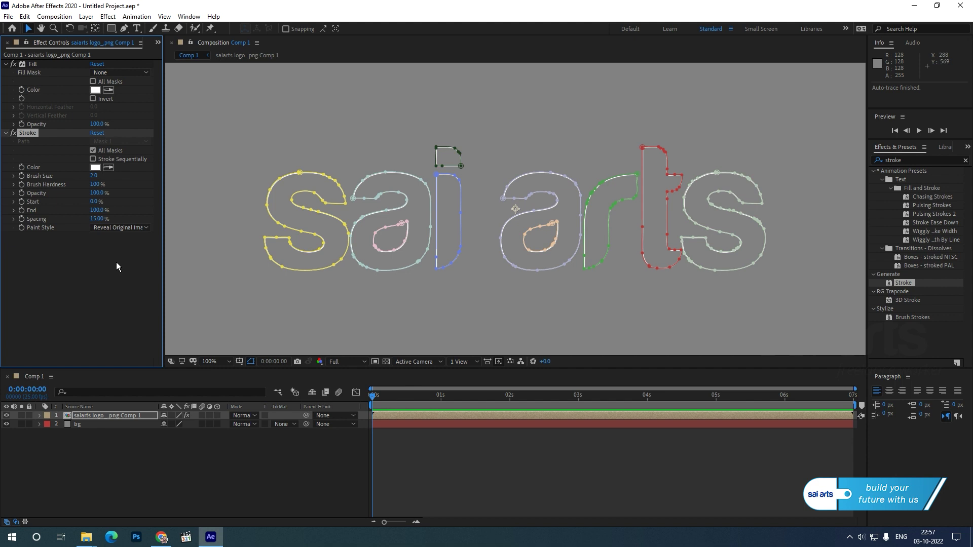
click(251, 362)
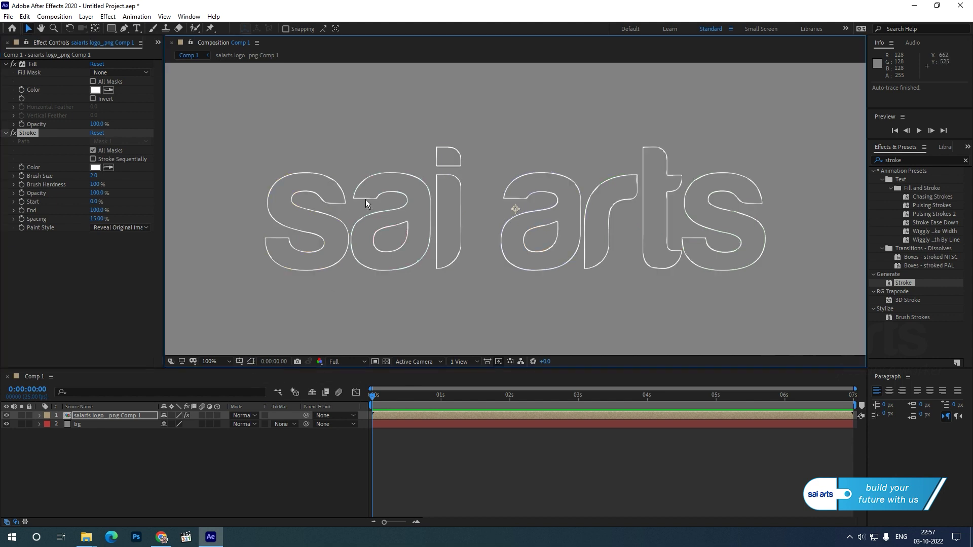
Step: Set the Stroke Brush Size to 5.5, leaving Start at 0
drag(93, 175, 114, 183)
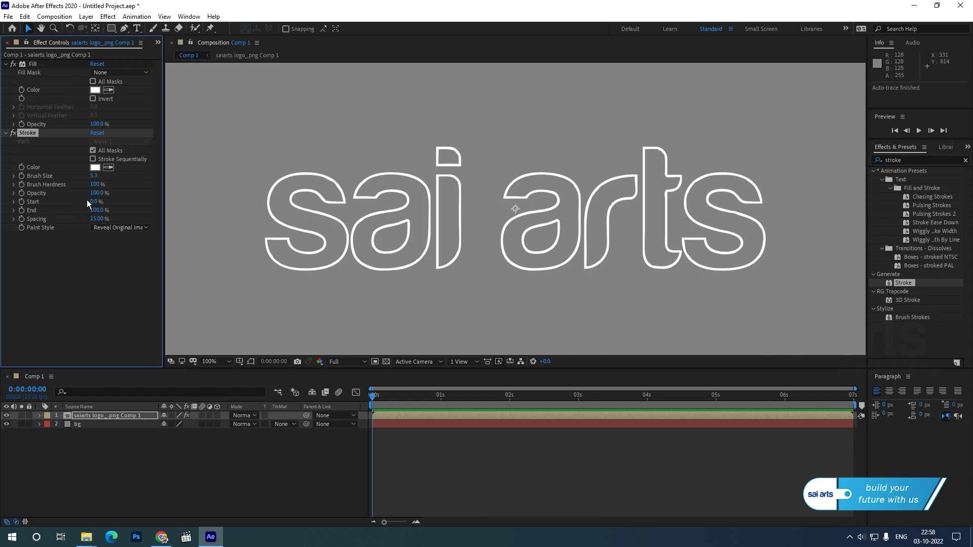
drag(93, 202, 124, 213)
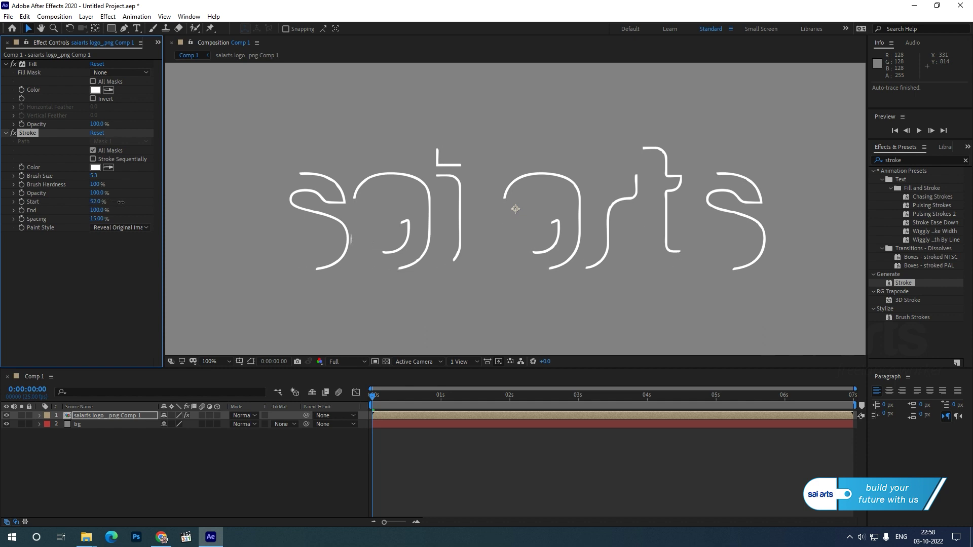
key(ctrl+z)
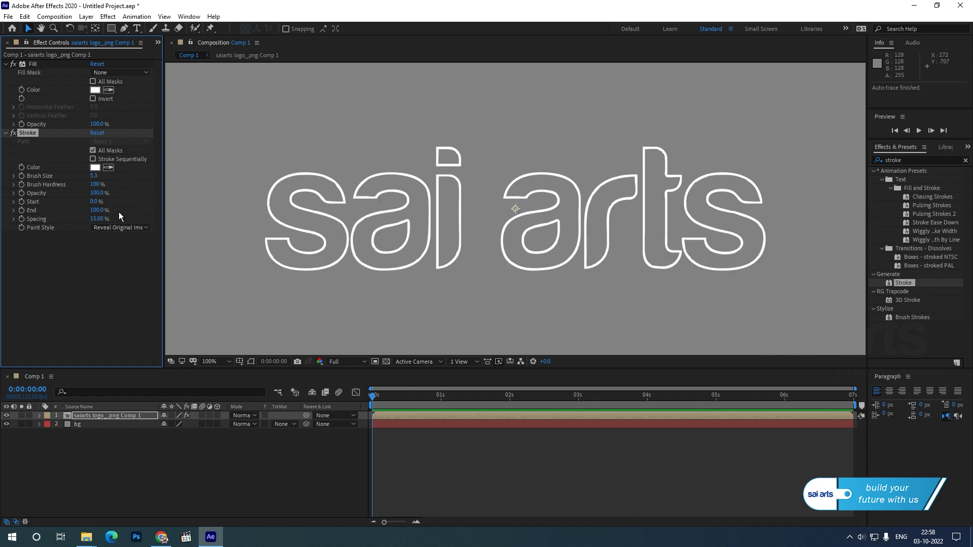
drag(91, 177, 95, 186)
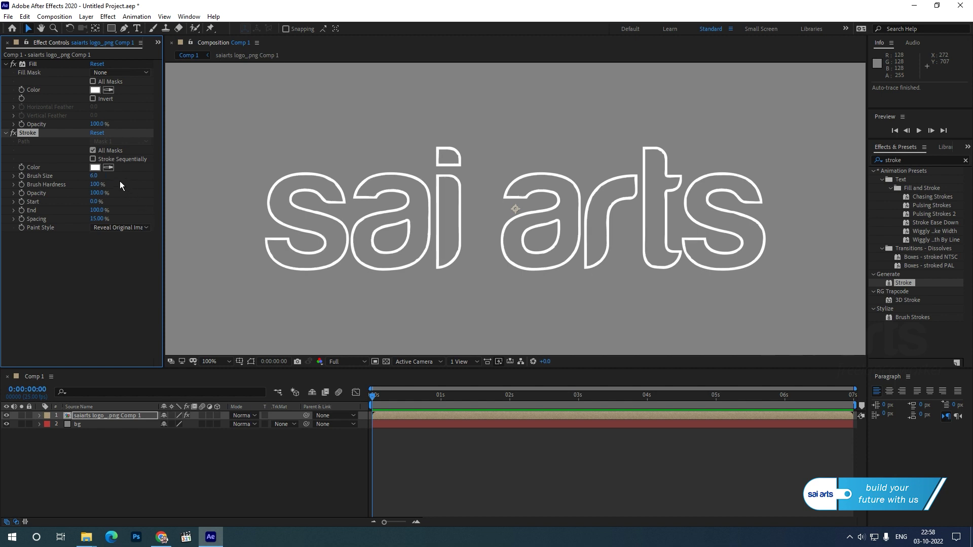
click(93, 177)
text(.5)
key(Return)
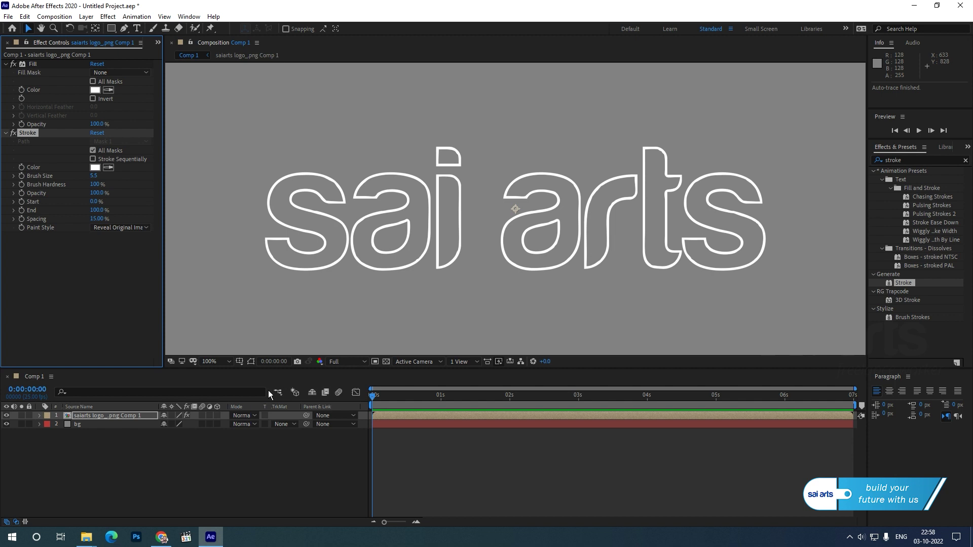
Step: Select the logo layer and reveal its mask properties with M
click(84, 416)
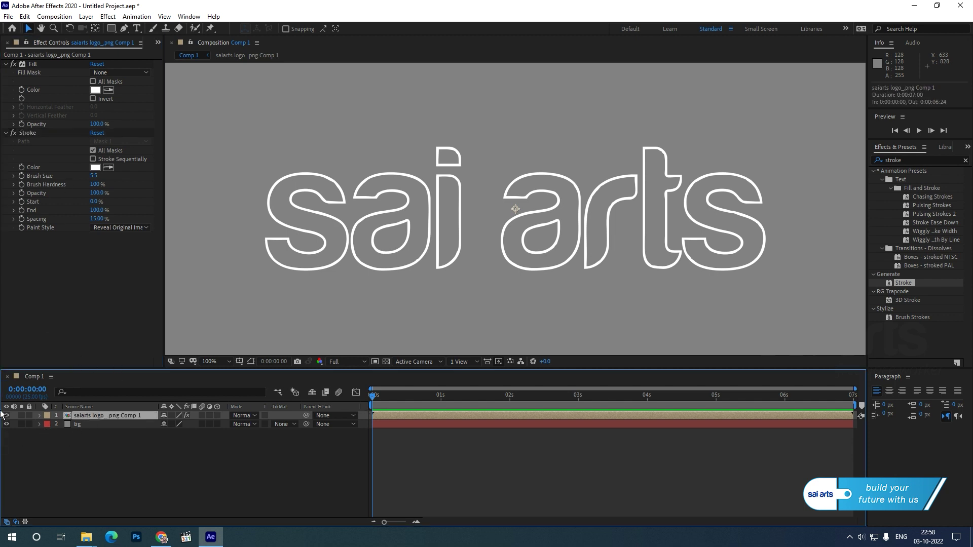
click(21, 176)
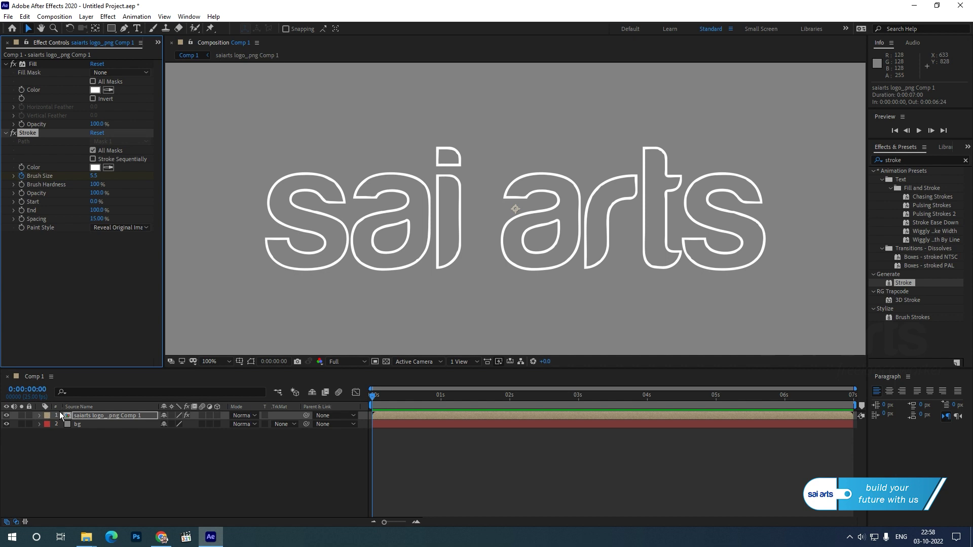
click(87, 416)
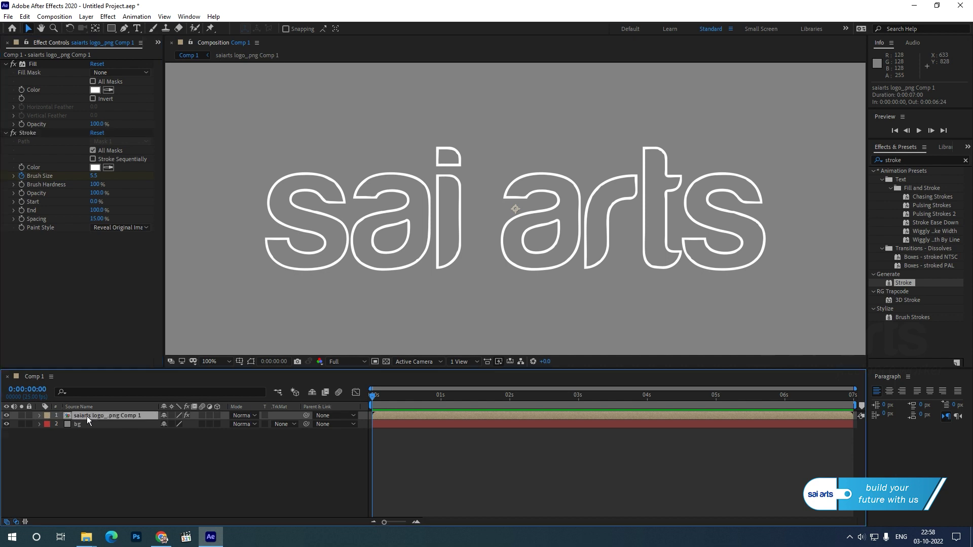
key(m)
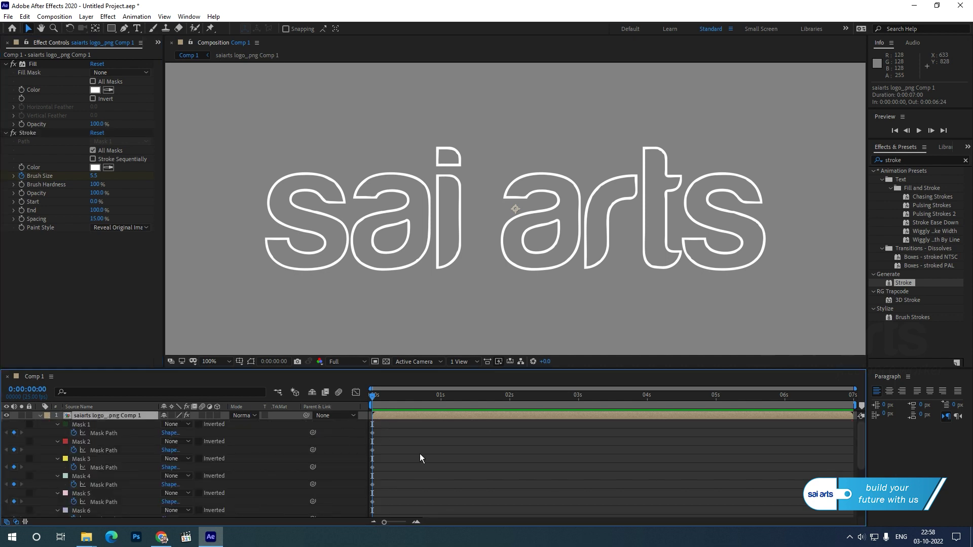
Step: Turn off the Mask Path stopwatches for Masks 1 through 10, removing their keyframes
click(13, 433)
click(15, 450)
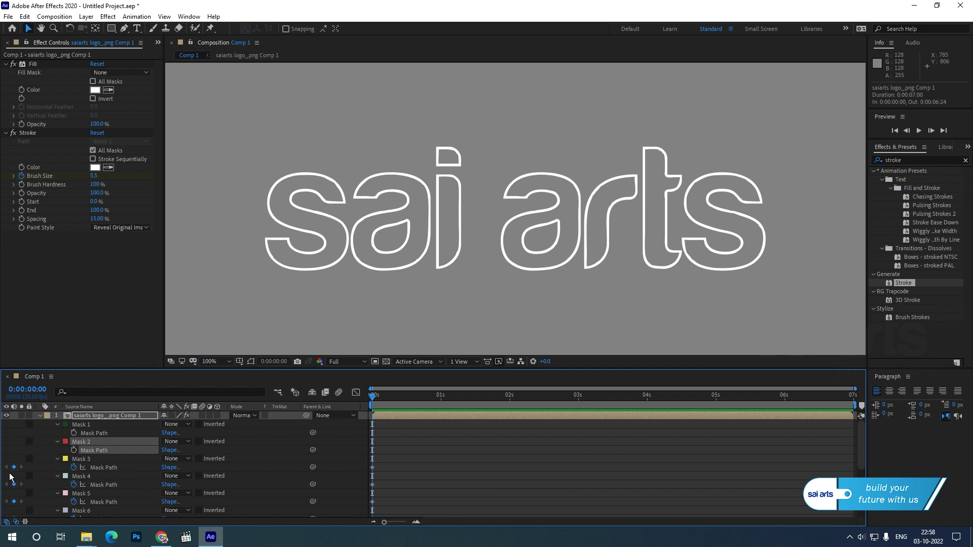
click(13, 467)
click(14, 484)
click(14, 501)
scroll(16, 507, down, 1)
click(16, 493)
click(16, 510)
scroll(16, 512, down, 1)
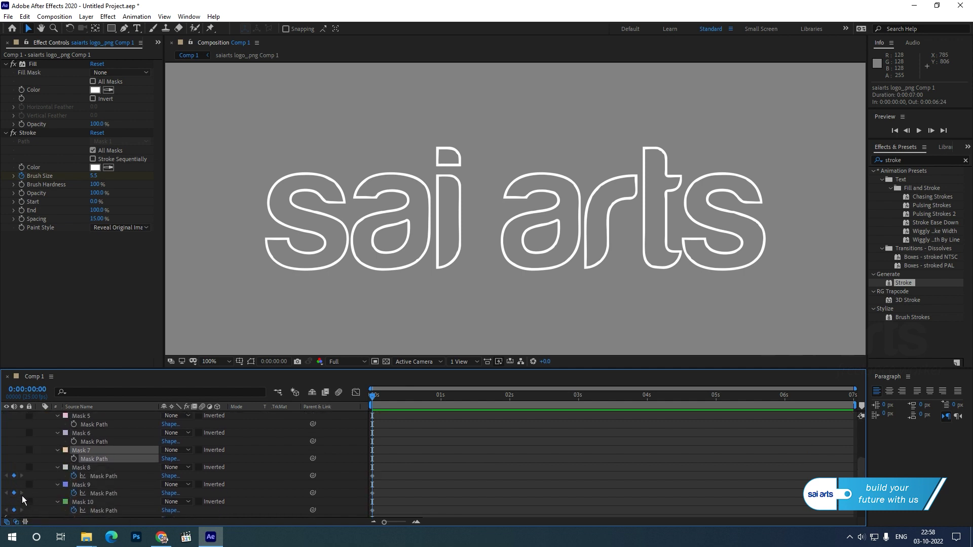
click(15, 476)
click(14, 493)
click(14, 511)
scroll(22, 506, down, 1)
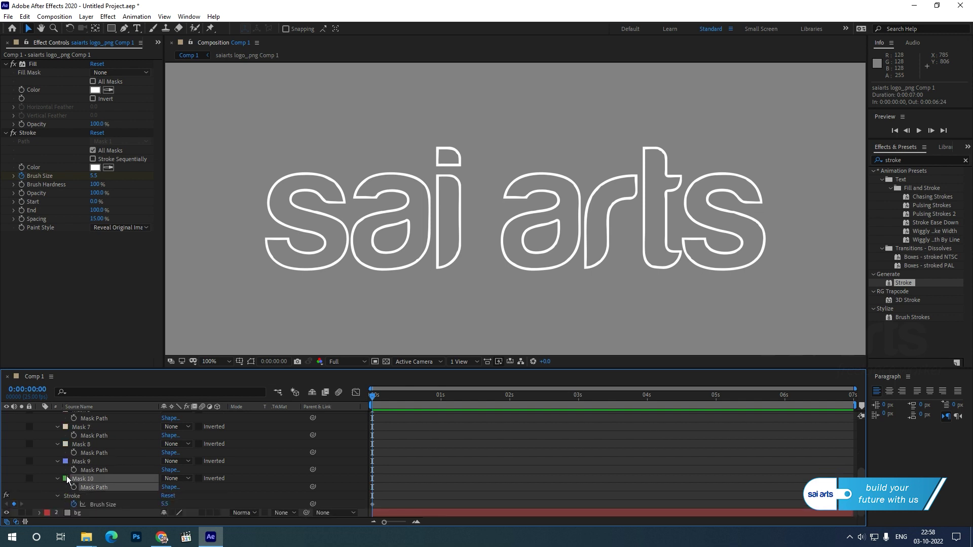
key(u)
Step: Keyframe Brush Size at 0 at the comp start, with the 5.5 keyframe moved slightly later
click(99, 415)
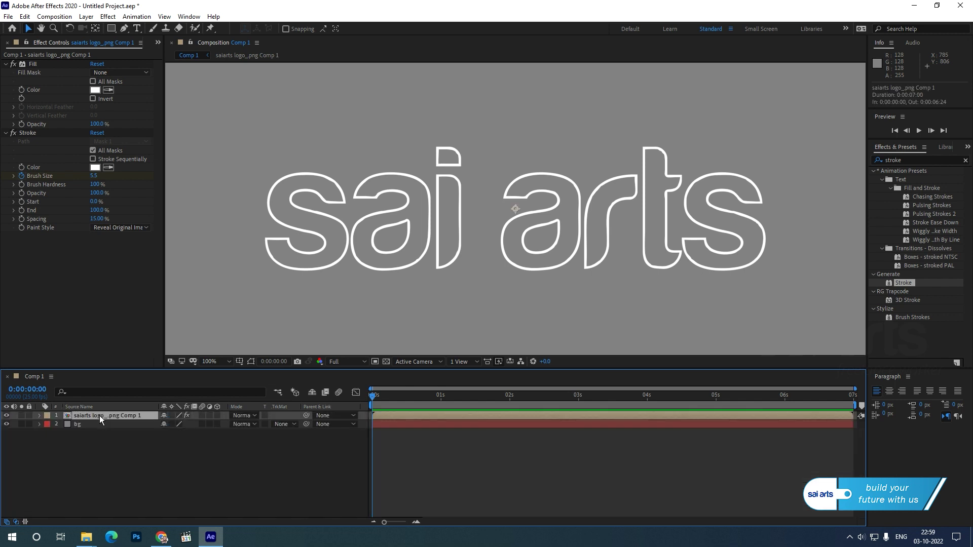
key(u)
drag(372, 432, 392, 433)
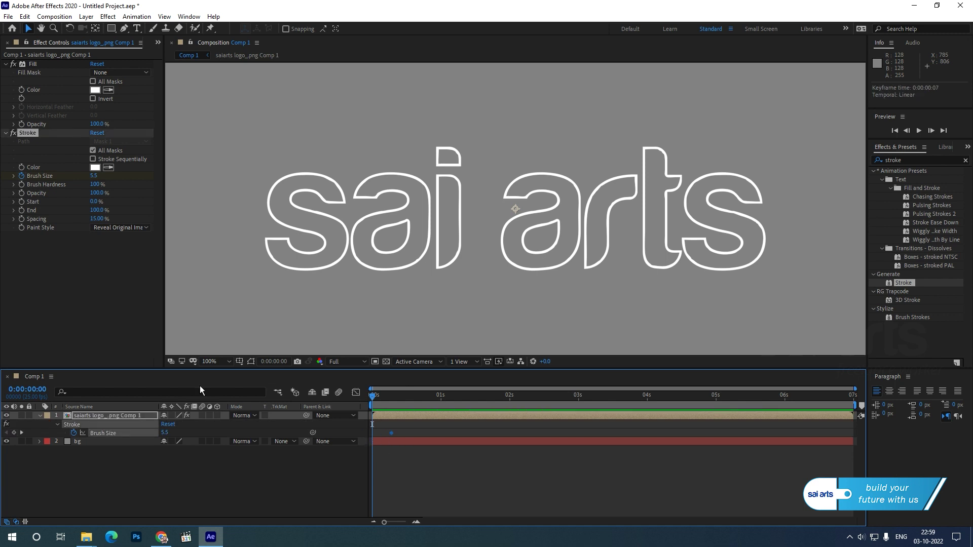
drag(89, 175, 21, 238)
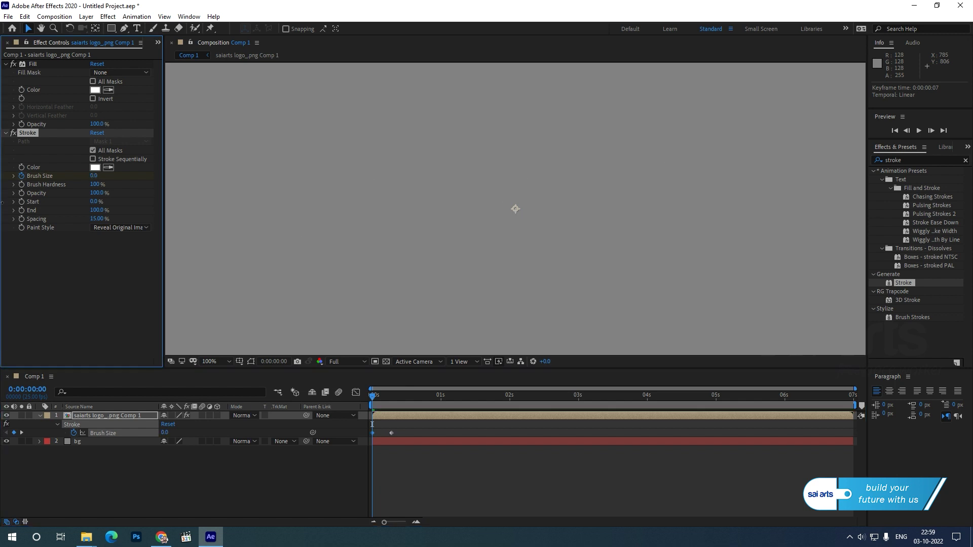
key(space)
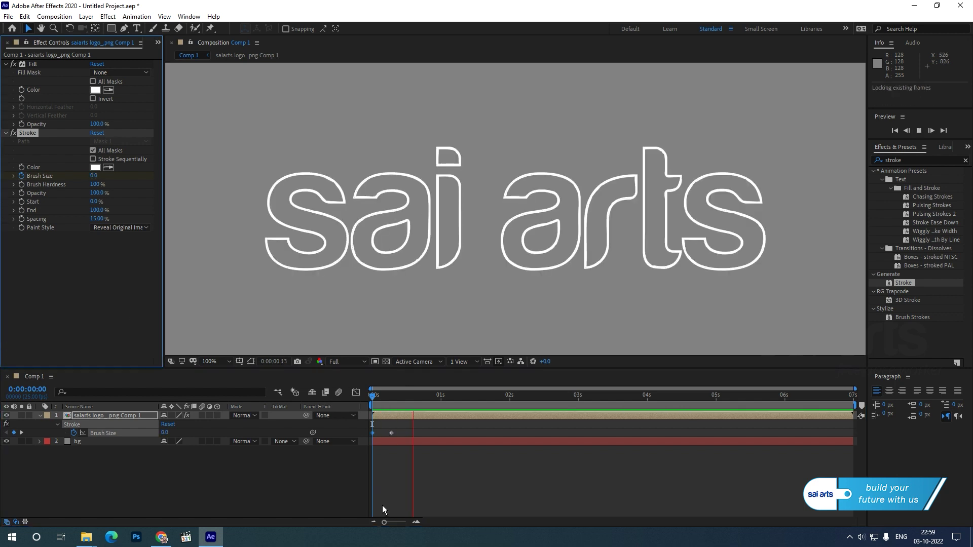
click(364, 405)
drag(371, 405, 376, 417)
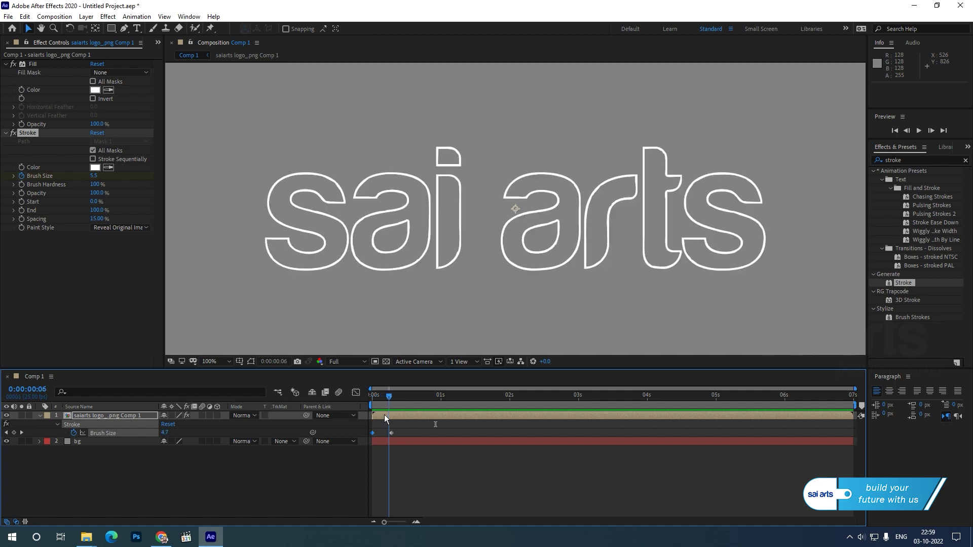
Step: Apply Easy Ease (F9) to both Brush Size keyframes and preview
drag(408, 433, 351, 433)
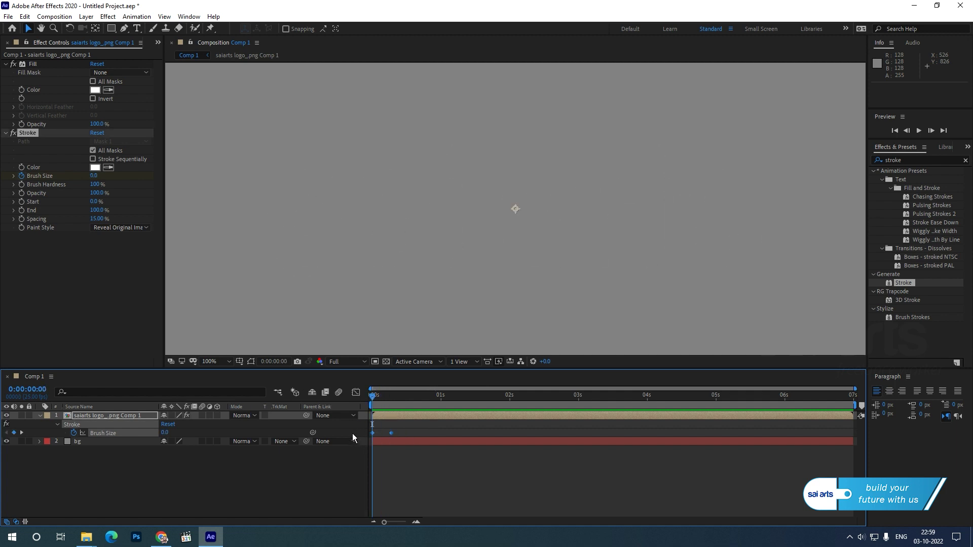
key(F9)
key(space)
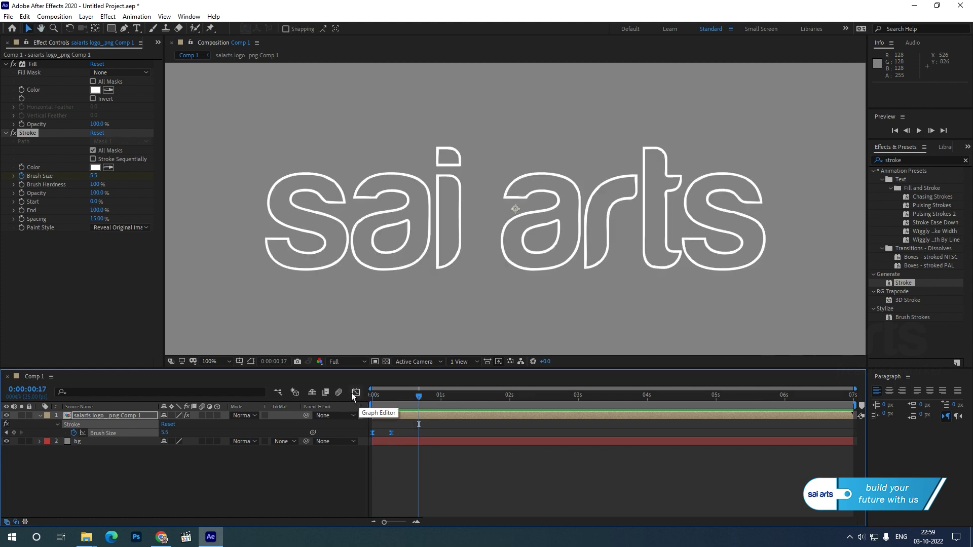
Step: In the Graph Editor, pull the Brush Size influence handle left so the outline grows fast, then slows
click(355, 392)
click(385, 482)
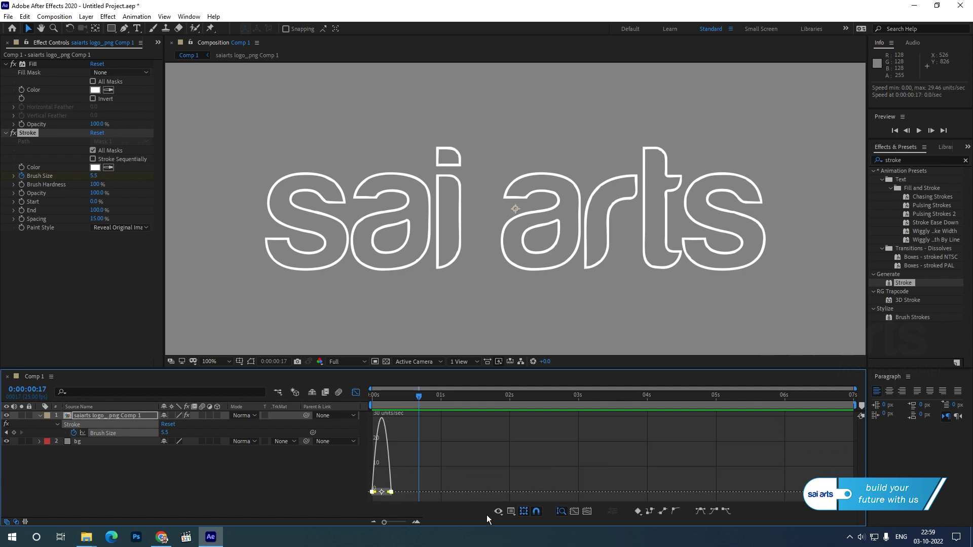
click(586, 511)
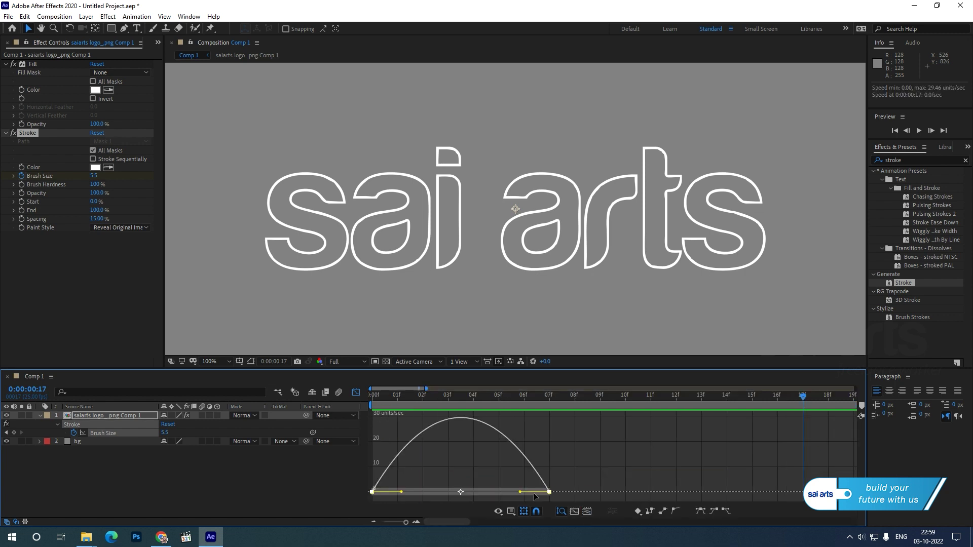
drag(519, 491, 479, 493)
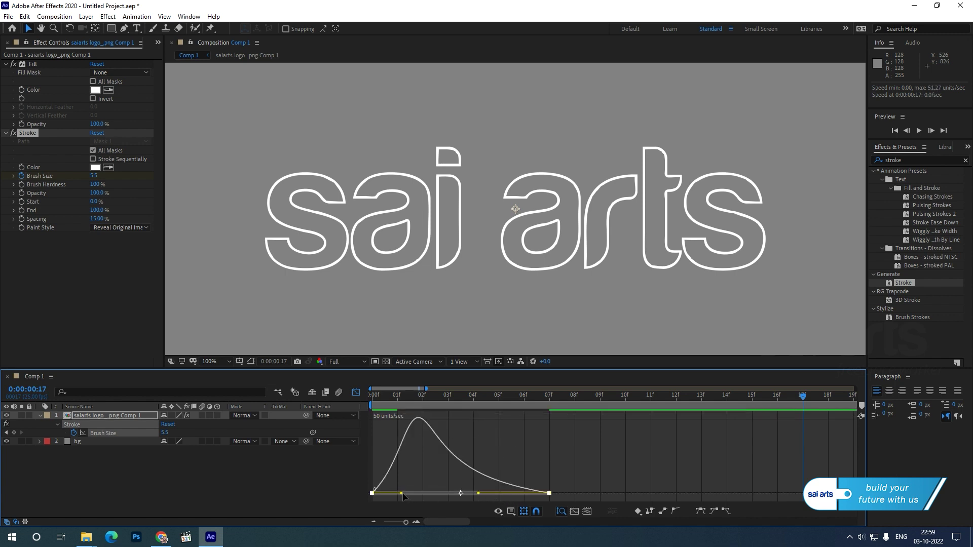
click(357, 397)
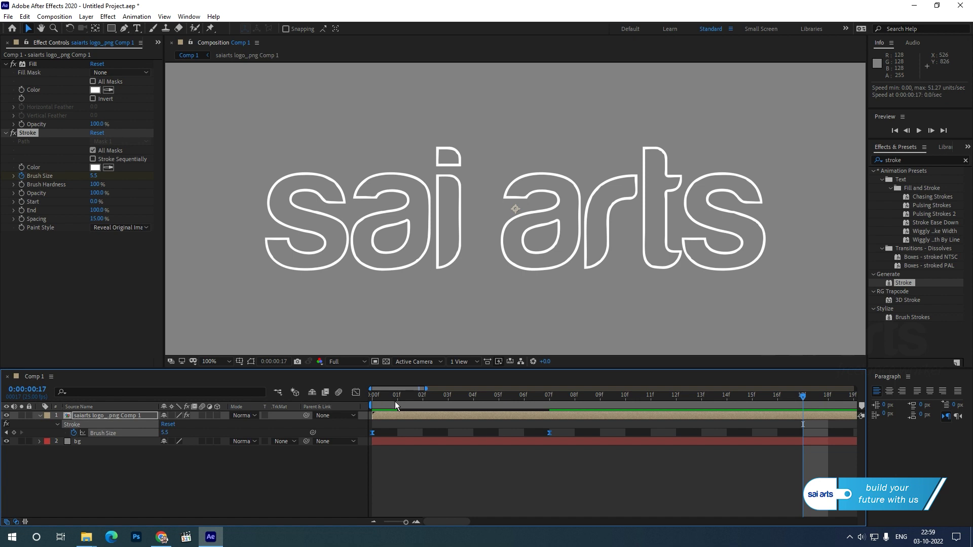
key(space)
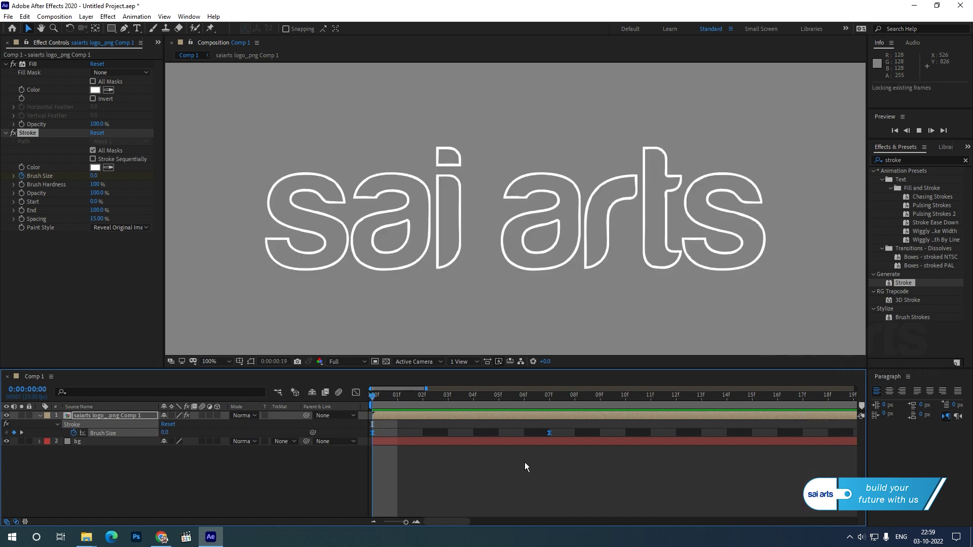
Step: Show the full 7-second timeline and shift the Brush Size keyframes slightly later
key(space)
key(;)
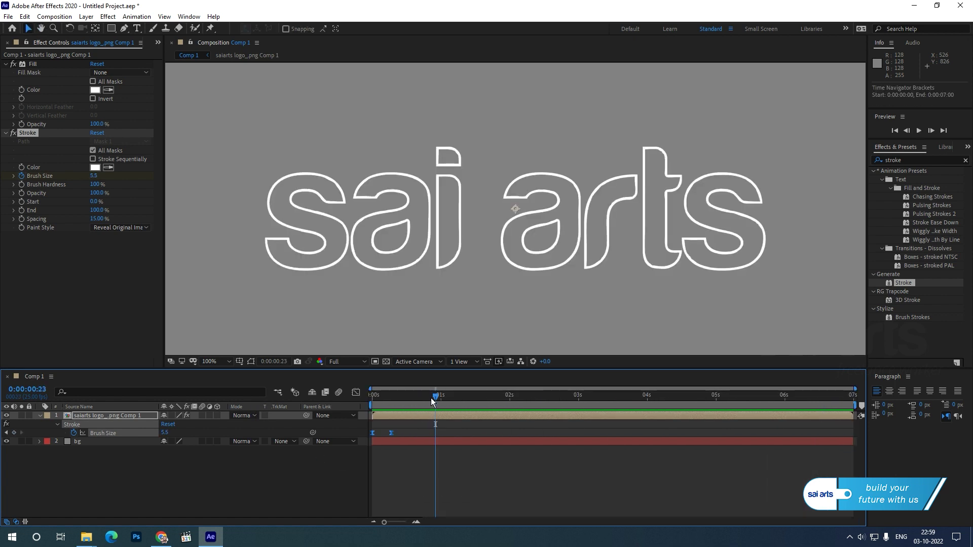
drag(431, 397, 327, 420)
drag(392, 433, 371, 439)
click(378, 434)
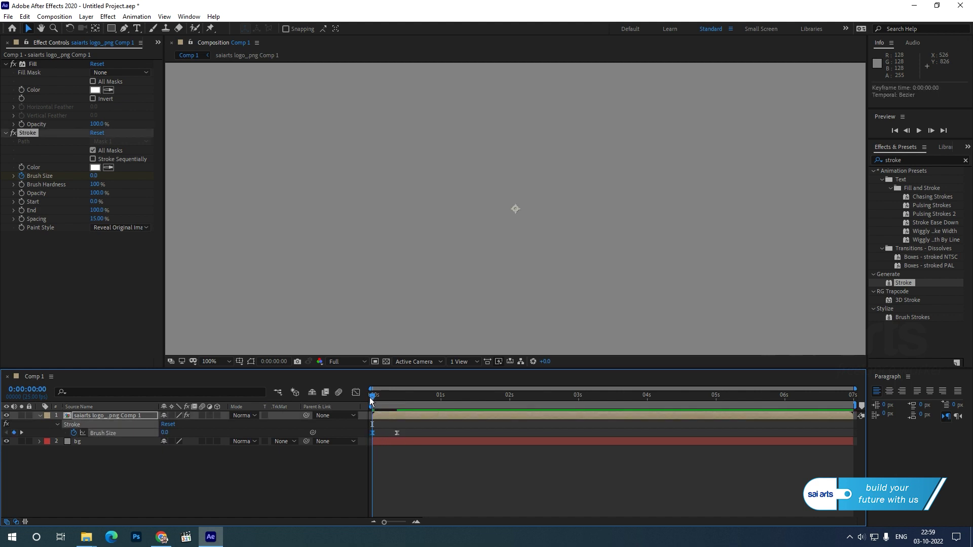
key(space)
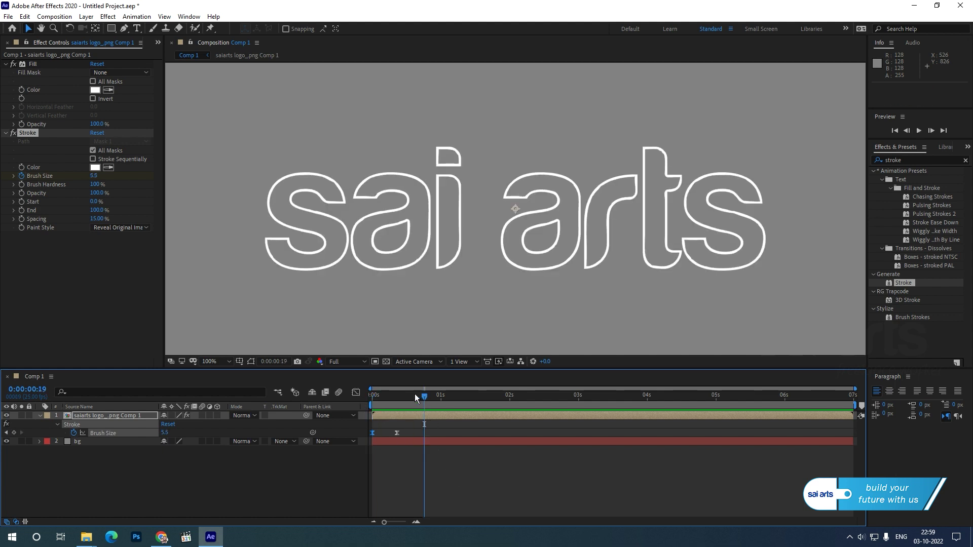
key(space)
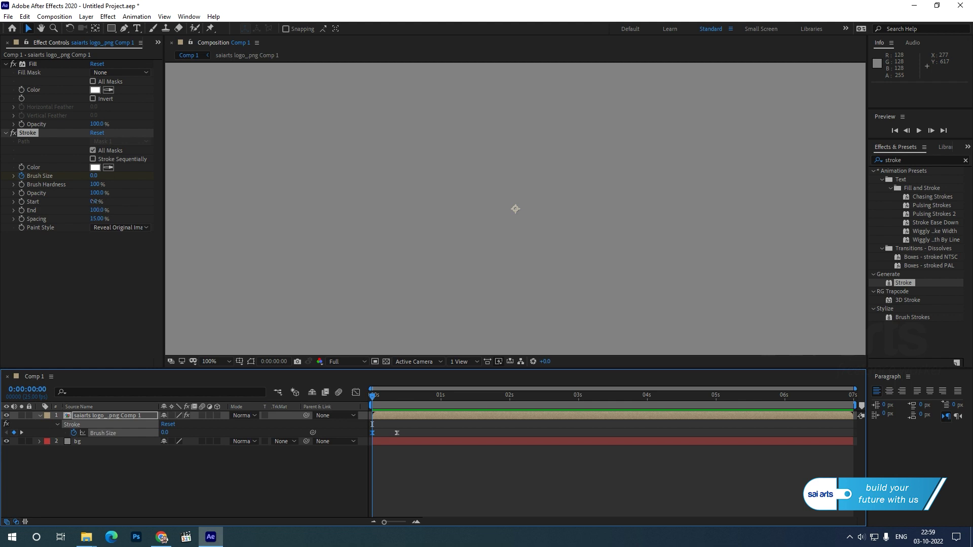
Step: Keyframe Stroke Start at 100% at 0:00 and 0% at 0:00:02:00
drag(94, 201, 194, 201)
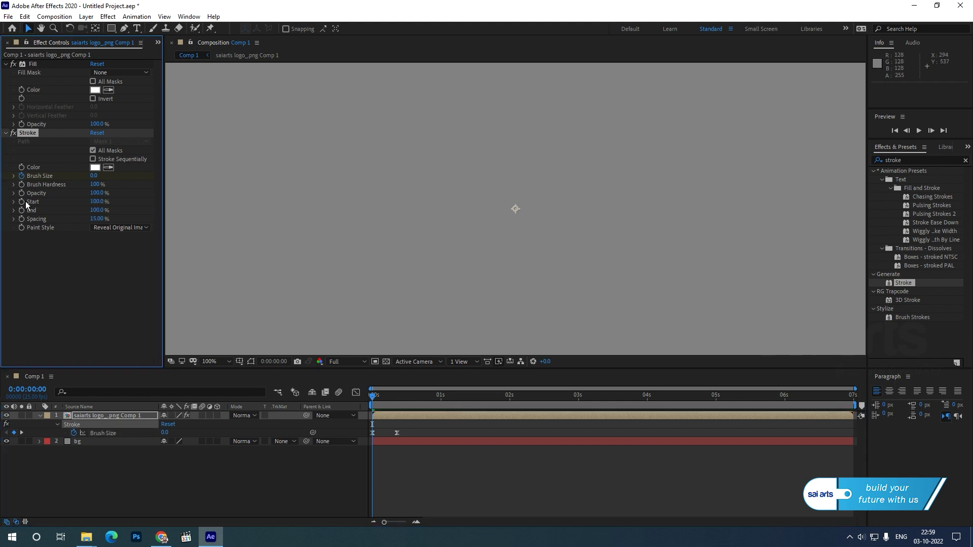
drag(373, 399, 511, 406)
drag(94, 201, 50, 202)
drag(423, 400, 273, 411)
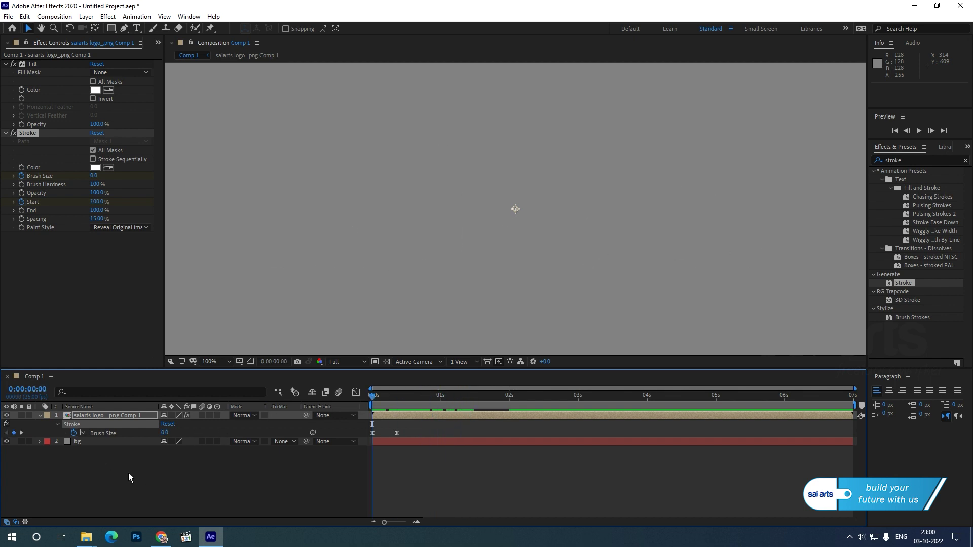
Step: Show only the keyframed properties and apply Easy Ease (F9) to both Start keyframes
click(95, 414)
key(u)
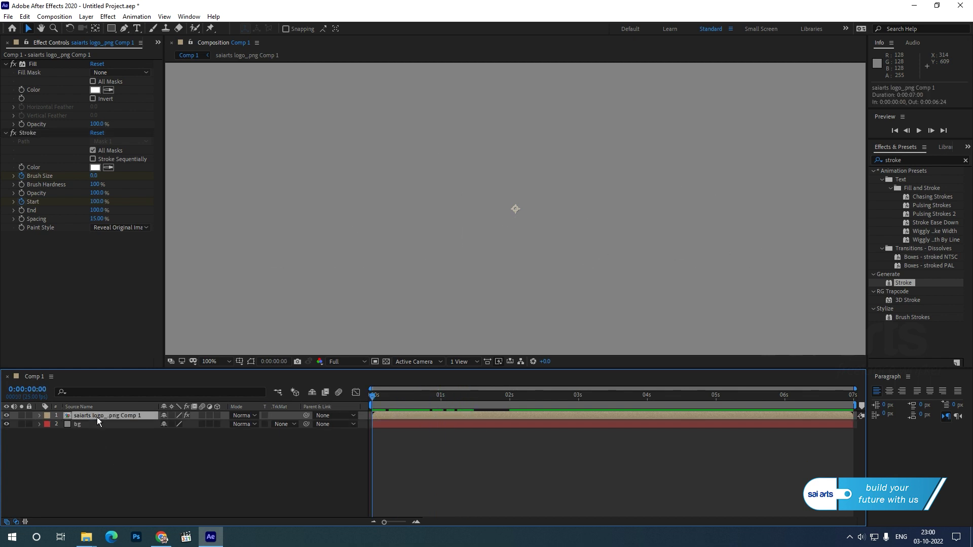
key(u)
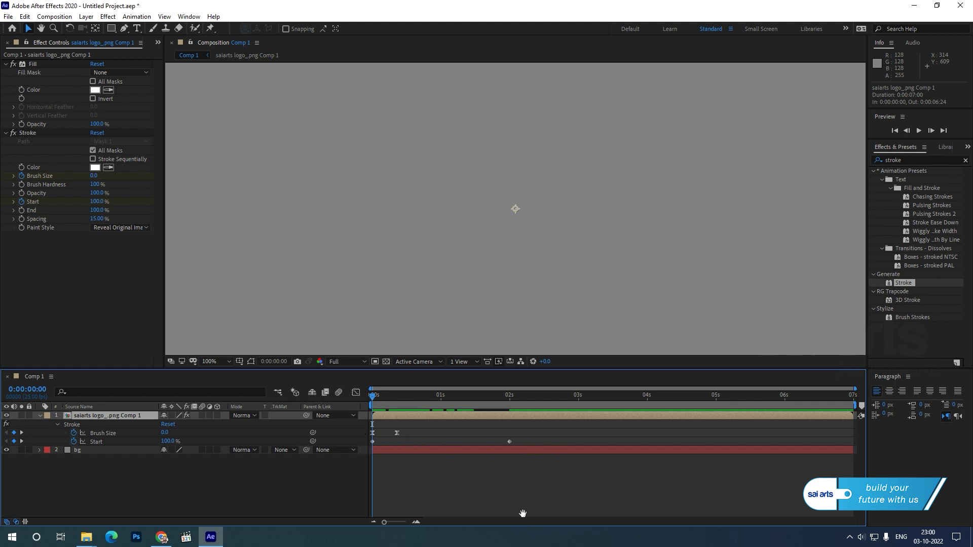
key(space)
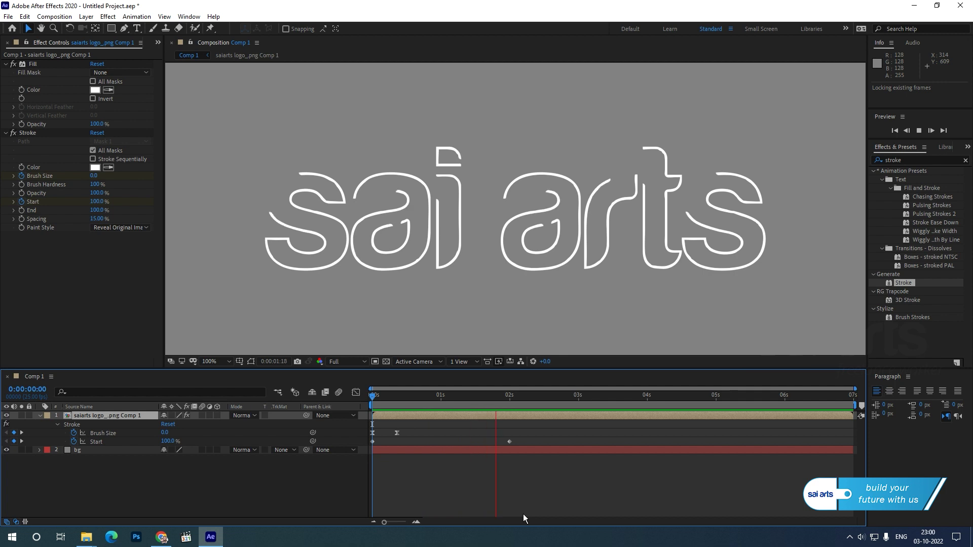
key(space)
key(space)
click(472, 485)
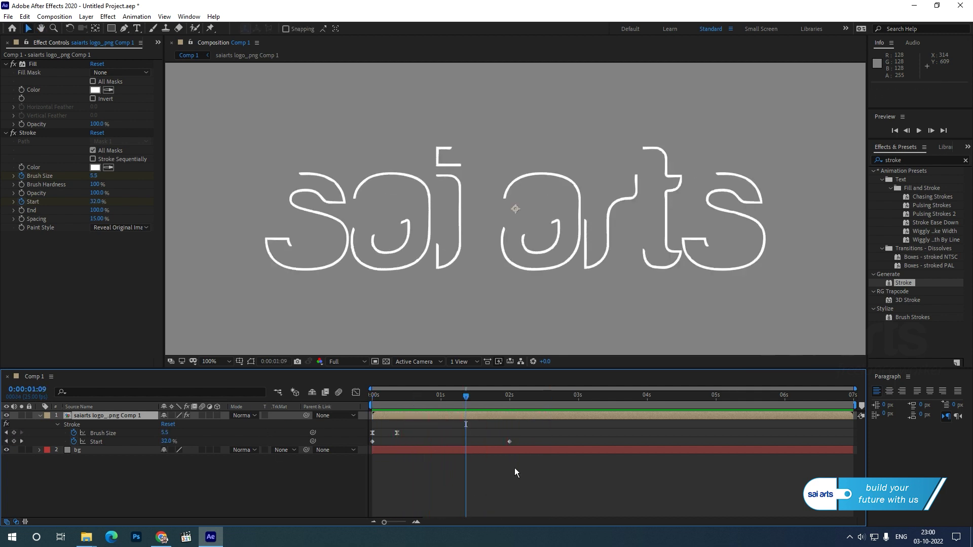
drag(524, 441, 367, 444)
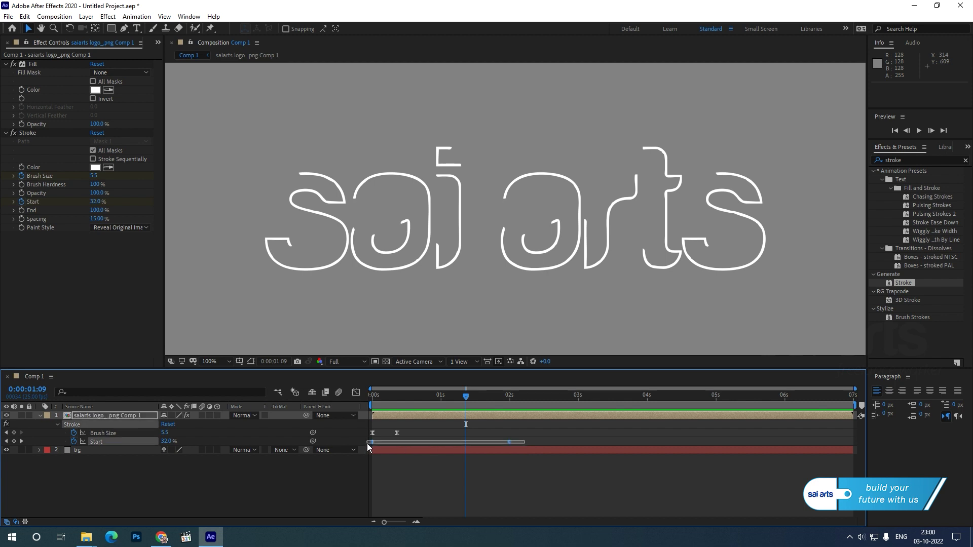
key(F9)
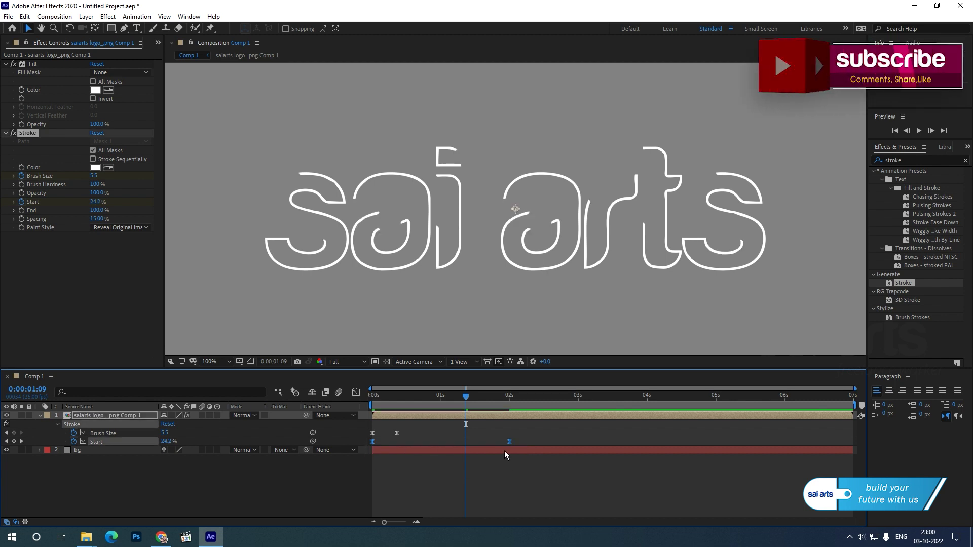
Step: In the Graph Editor, drag the second Start keyframe's influence handle left, then preview
click(358, 394)
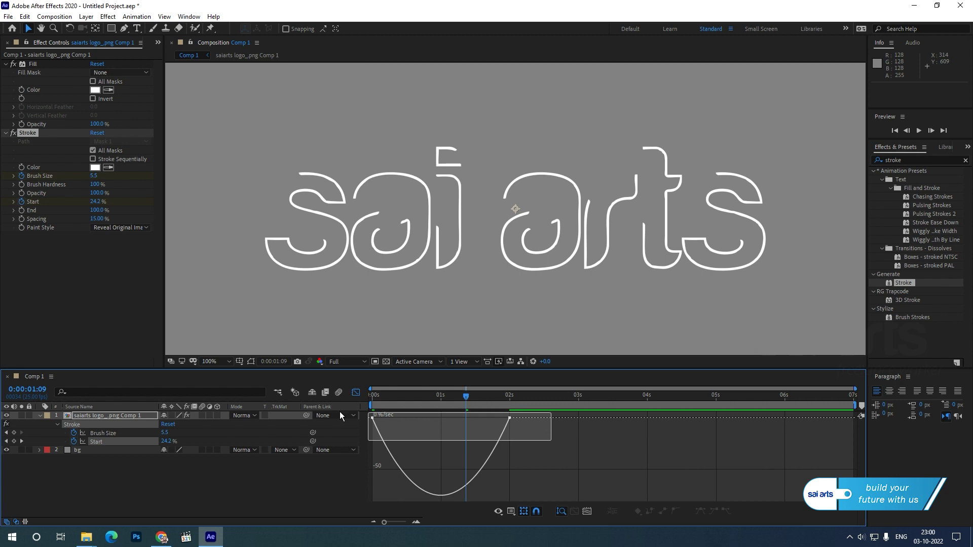
mouse_move(484, 424)
mouse_down()
mouse_move(400, 420)
mouse_move(441, 422)
mouse_up()
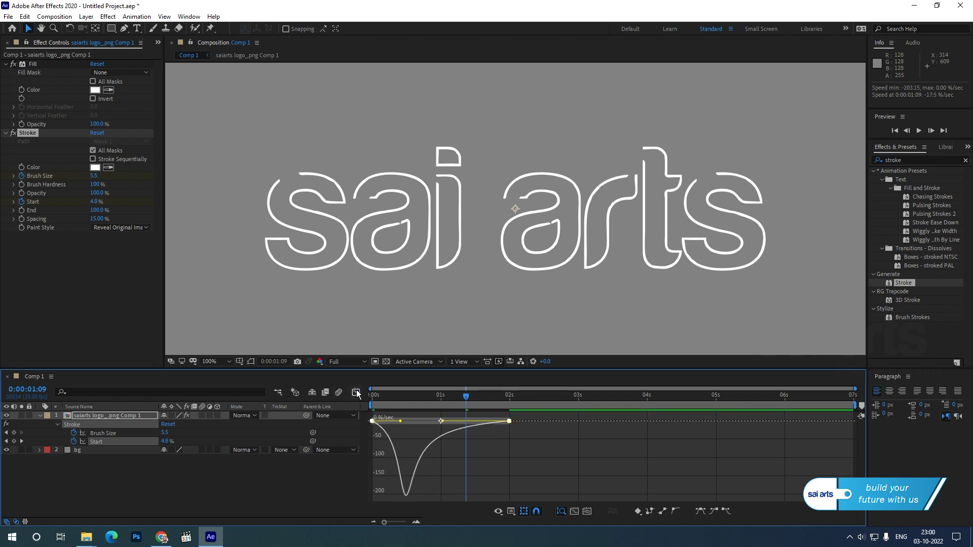
click(355, 392)
key(space)
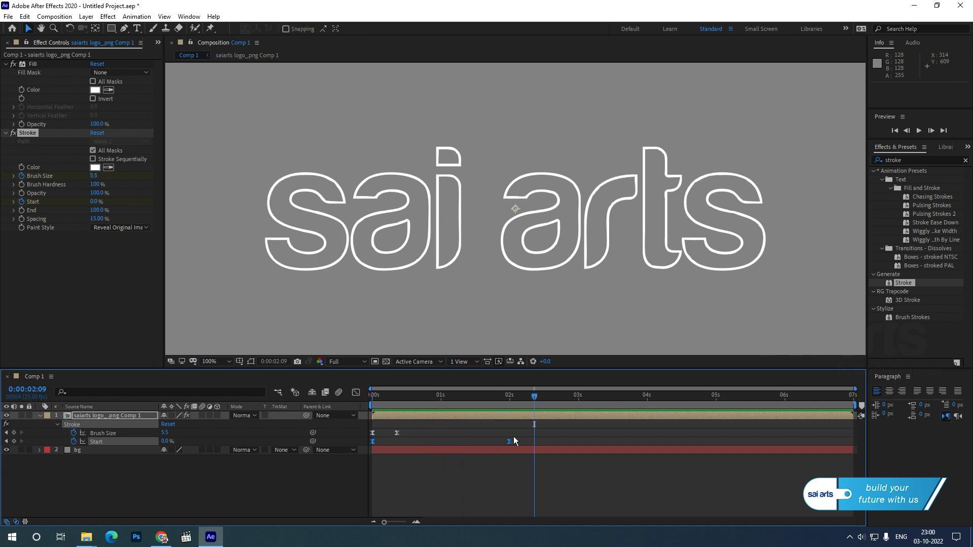
key(space)
drag(485, 424, 406, 438)
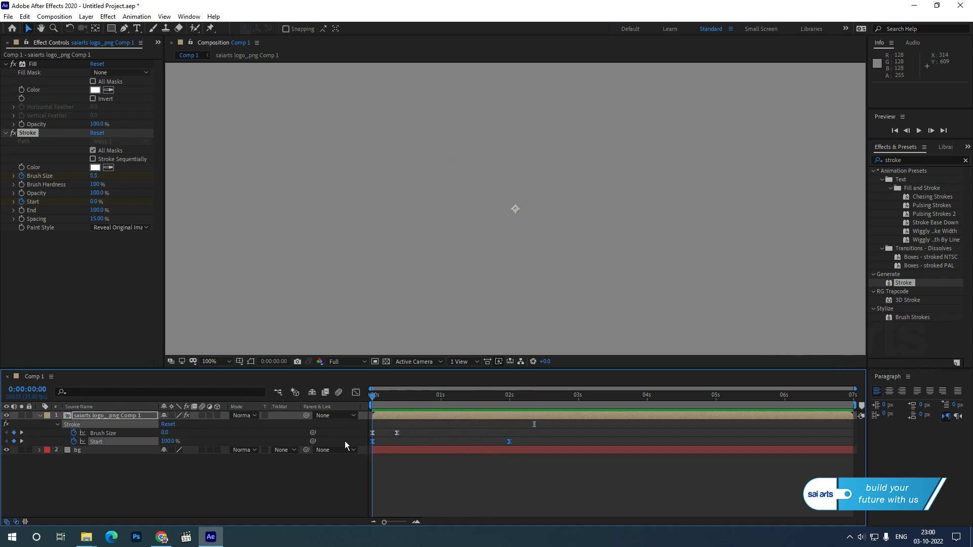
key(space)
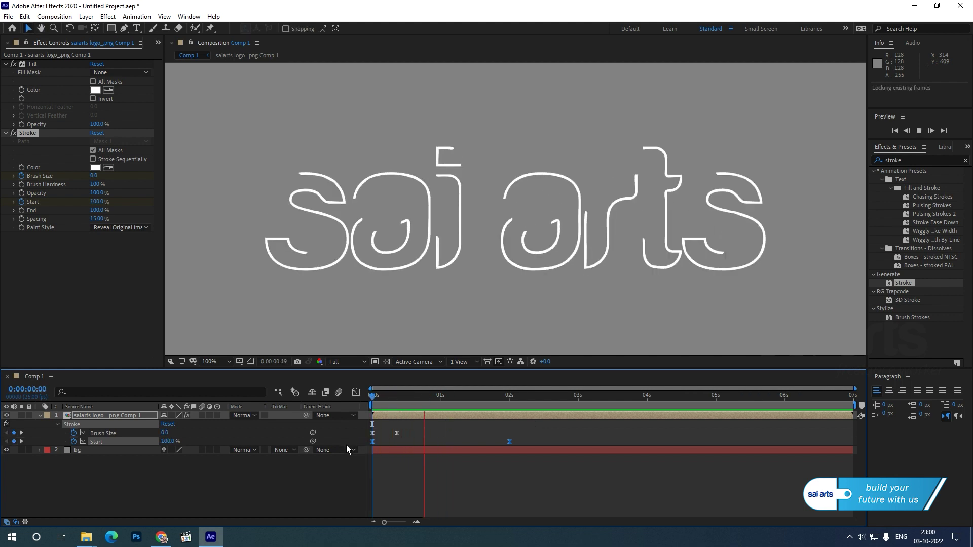
key(space)
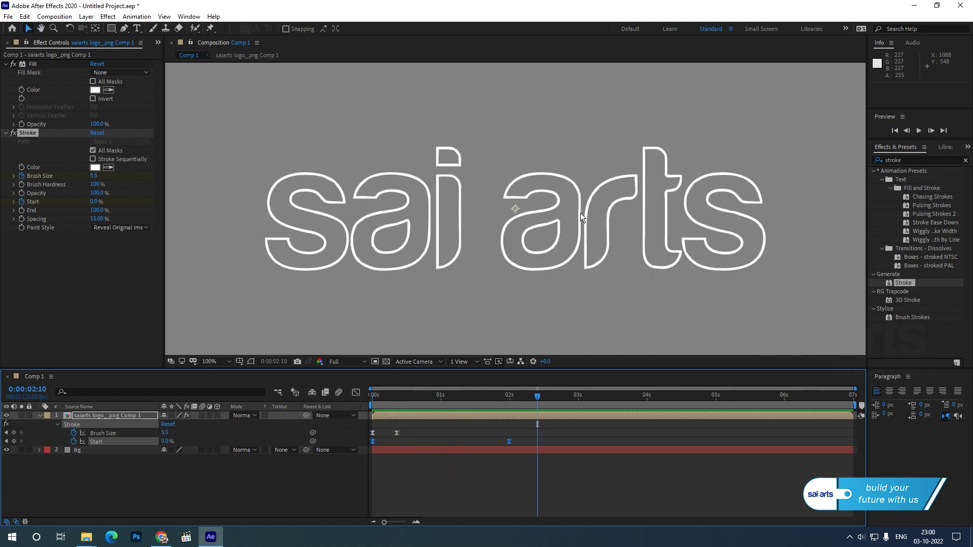
Step: Duplicate the logo comp layer twice with Ctrl+D, making three copies
click(40, 415)
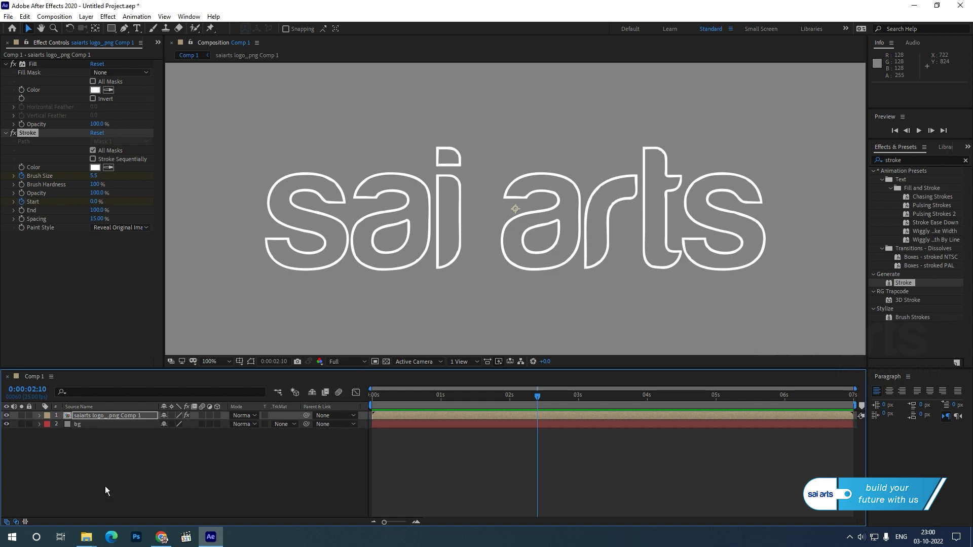
click(93, 415)
right_click(142, 476)
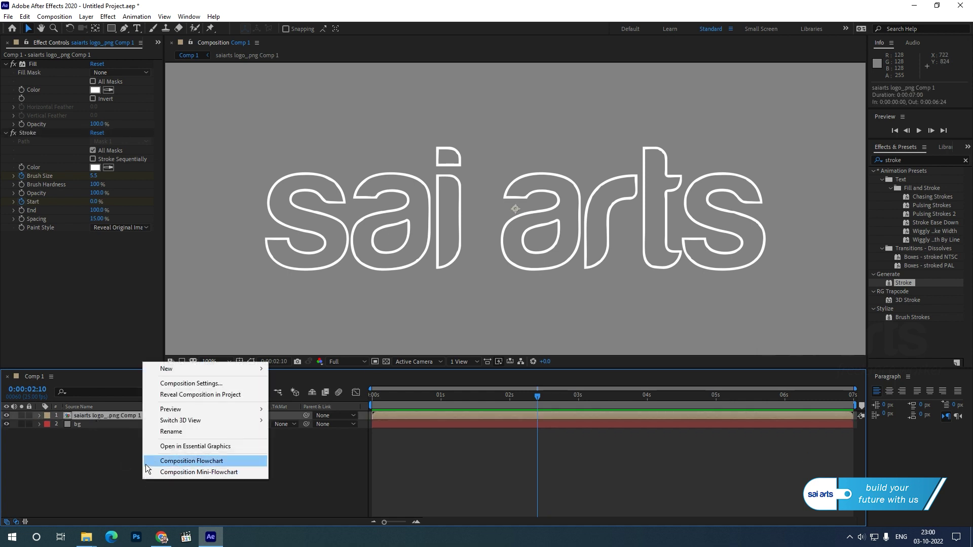
click(61, 469)
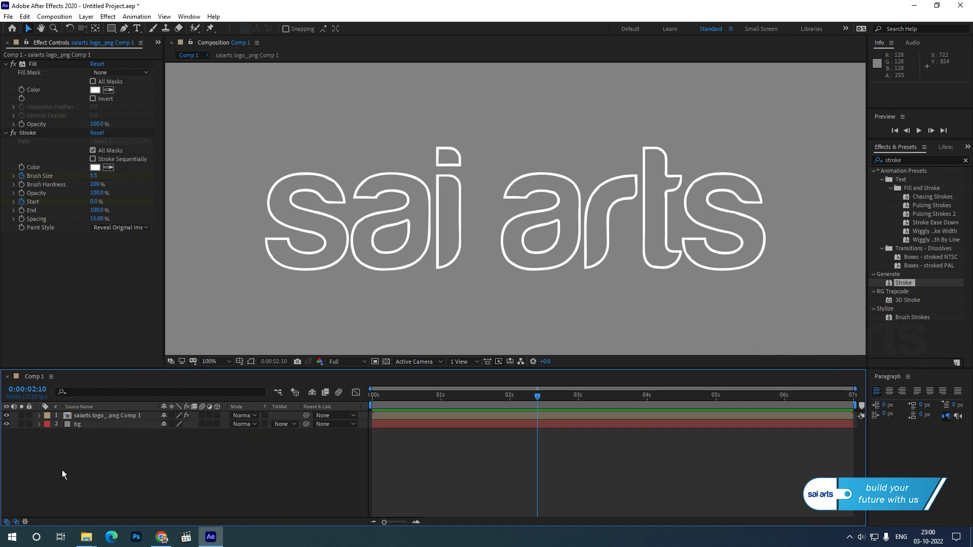
click(83, 415)
key(ctrl+d)
key(ctrl+d)
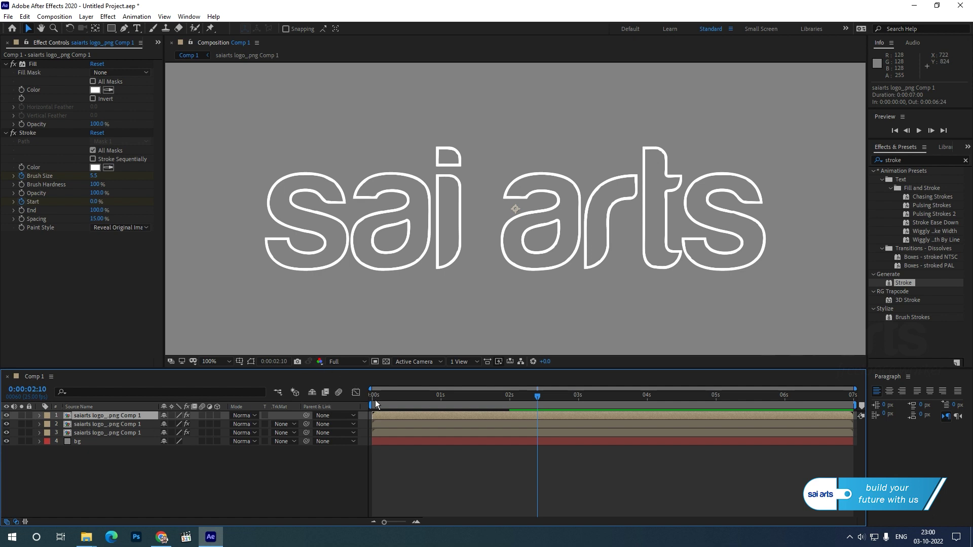
Step: Delay the top two copies by 4 frames, then the top copy about 5 more frames
drag(418, 400, 394, 396)
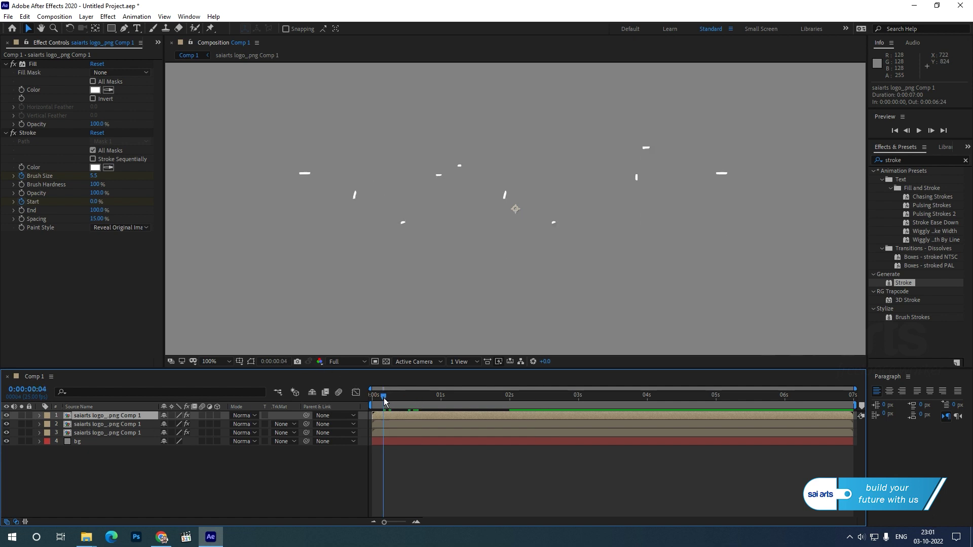
click(113, 423)
ctrl+click(108, 415)
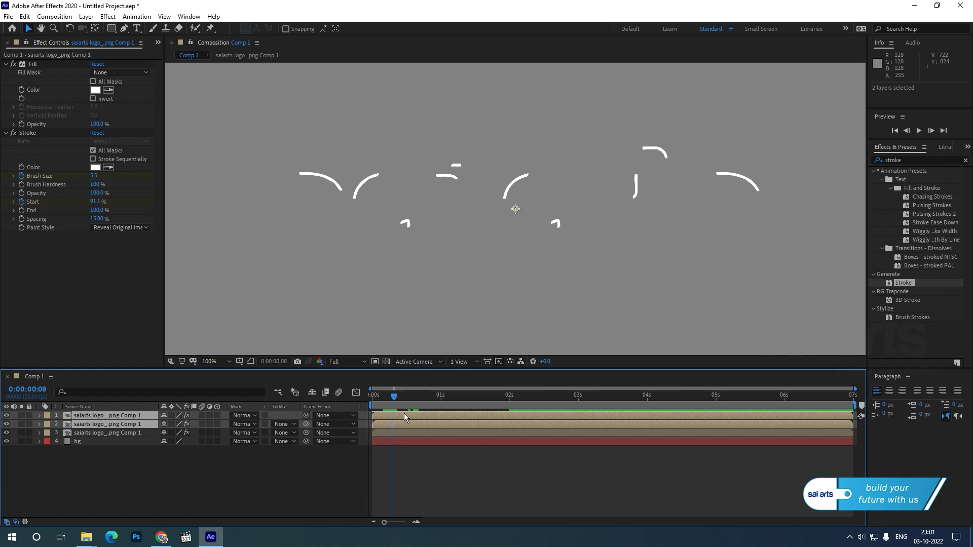
drag(395, 426, 405, 425)
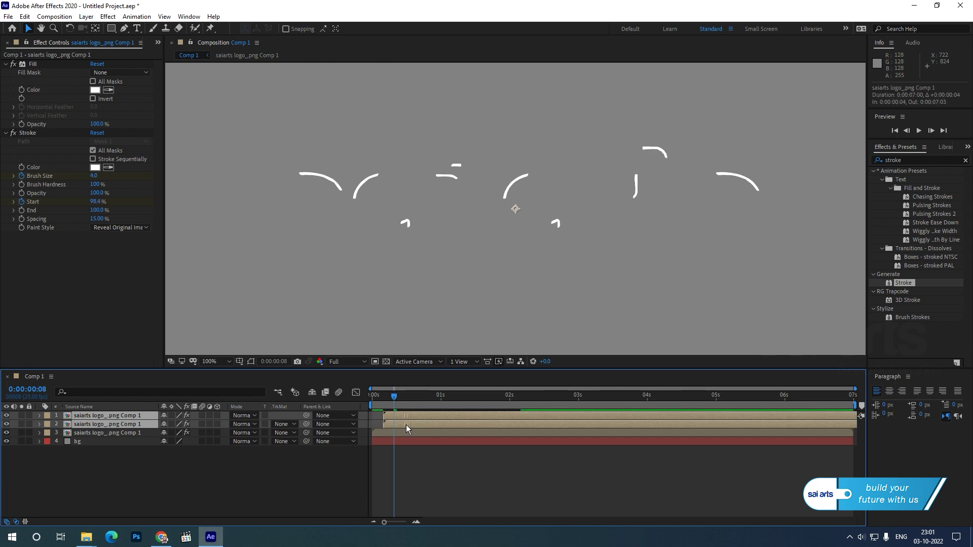
click(420, 469)
drag(406, 419, 421, 417)
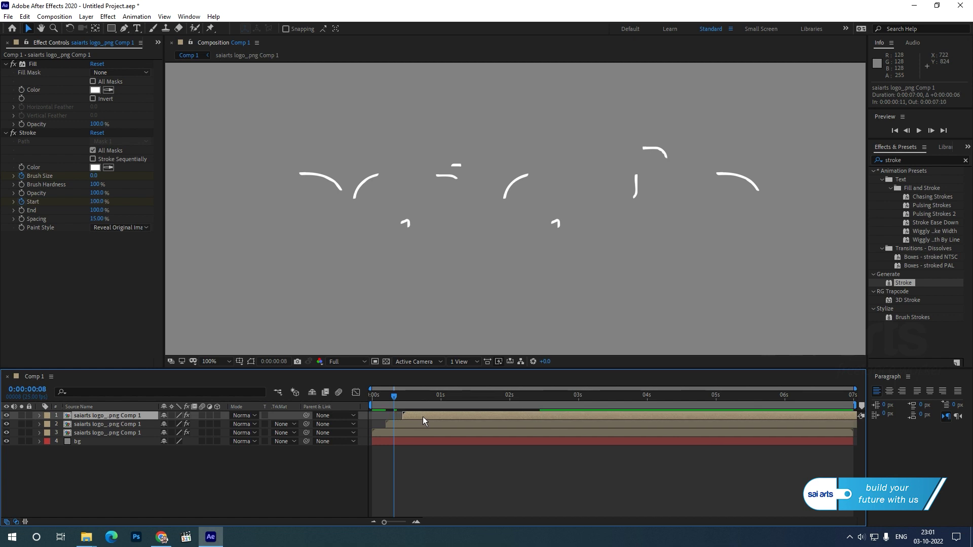
mouse_move(393, 400)
mouse_down()
mouse_move(416, 418)
mouse_move(404, 421)
mouse_up()
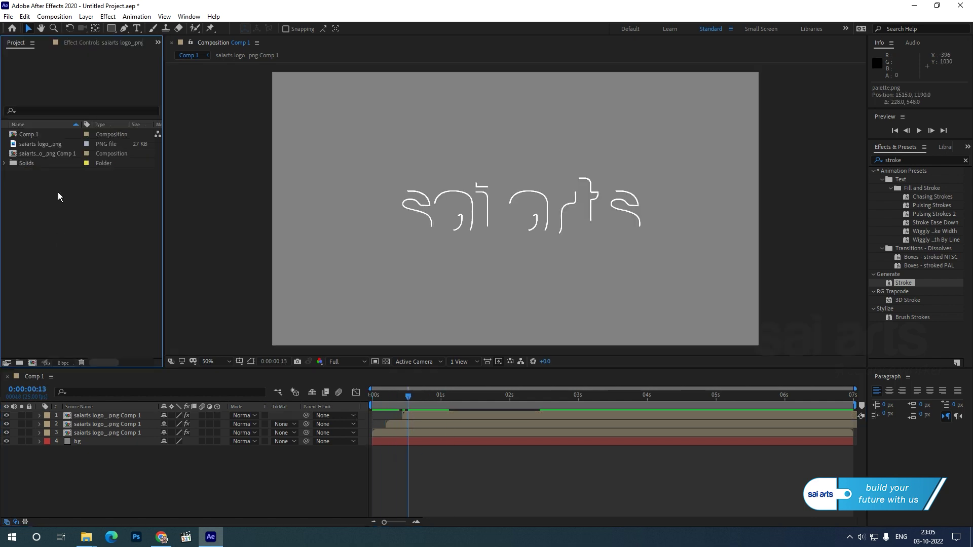
Step: Import palette.png and drop it into the composition
double_click(58, 196)
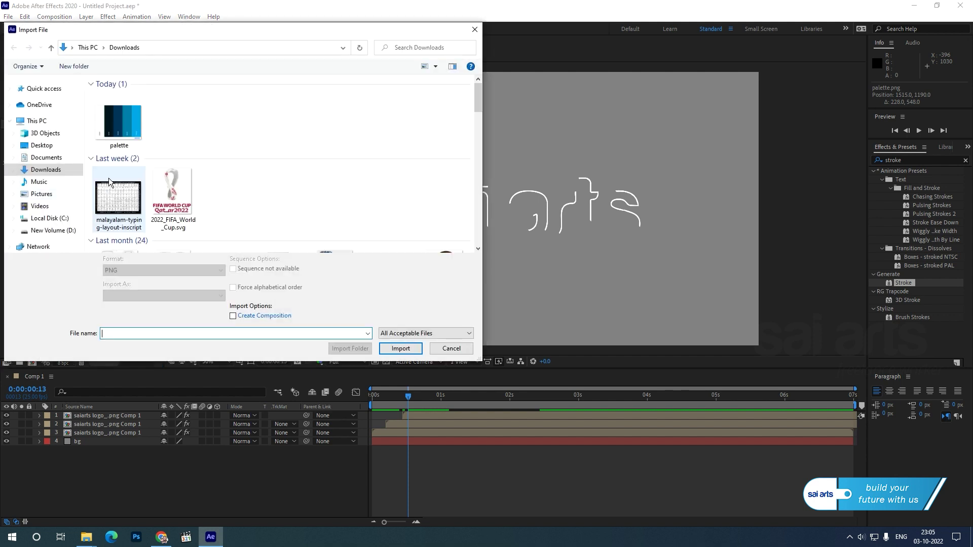
click(110, 142)
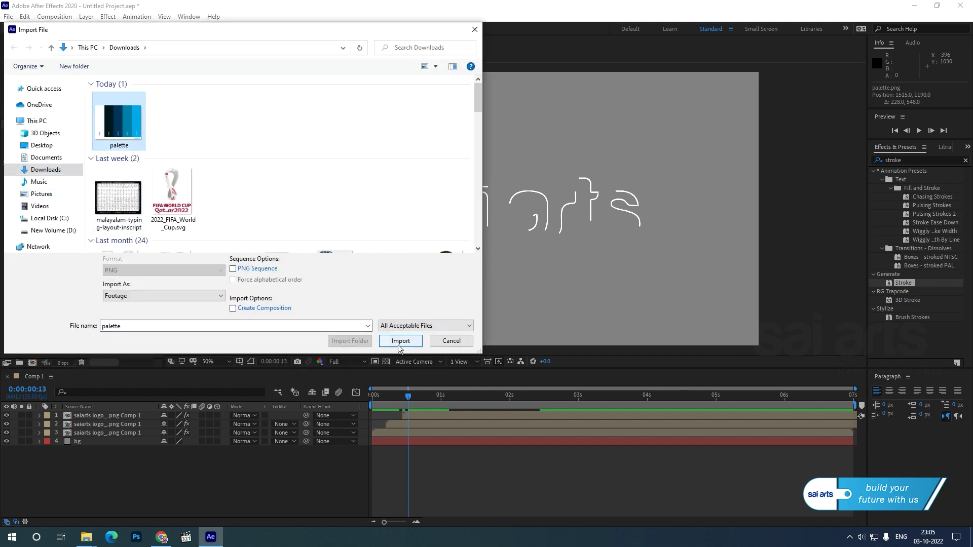
click(400, 341)
drag(36, 144, 612, 275)
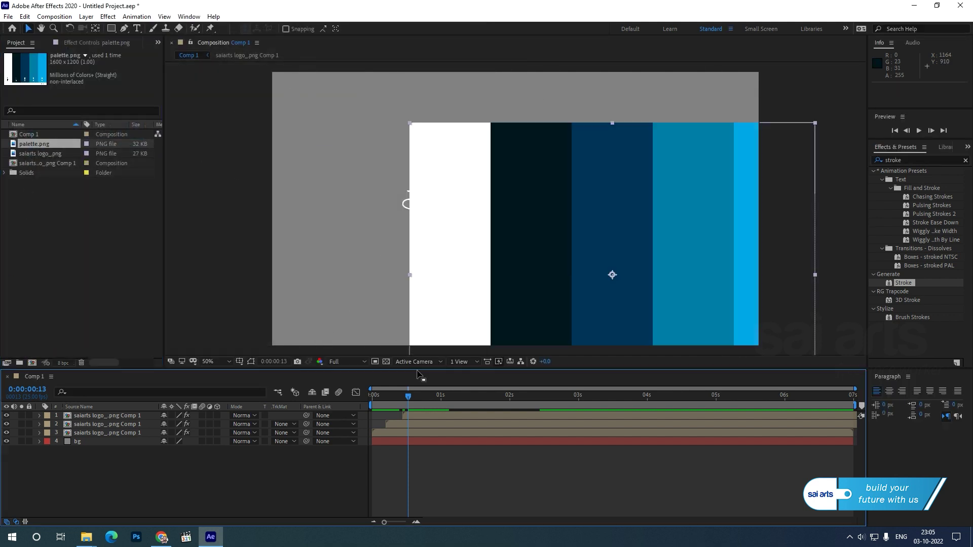
Step: Scale the palette layer to 33% and move it to the lower-right corner
key(s)
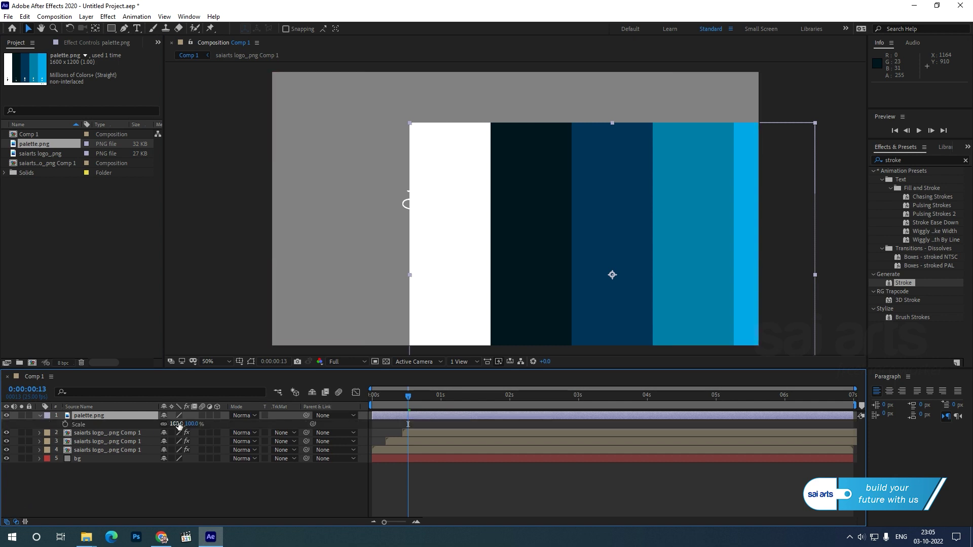
drag(175, 424, 407, 424)
drag(612, 275, 663, 371)
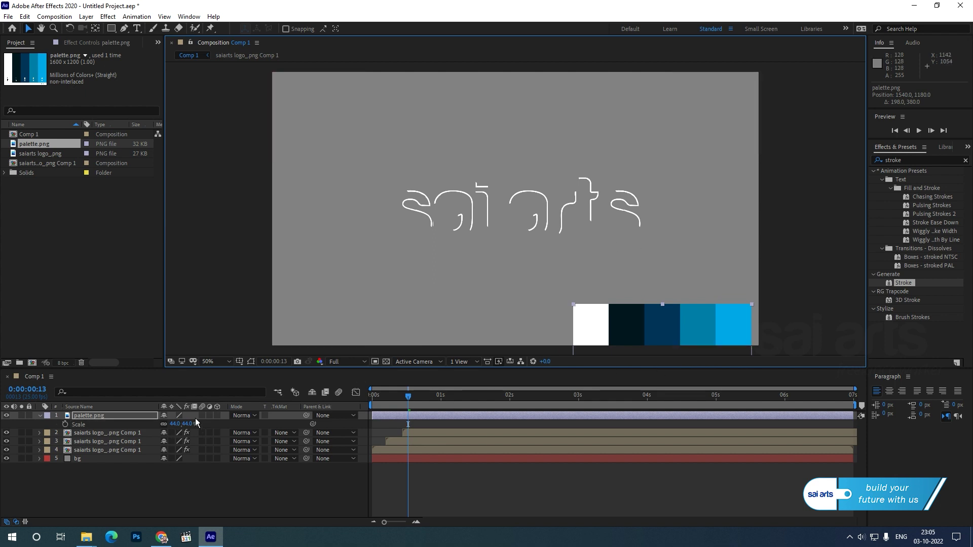
drag(188, 424, 182, 424)
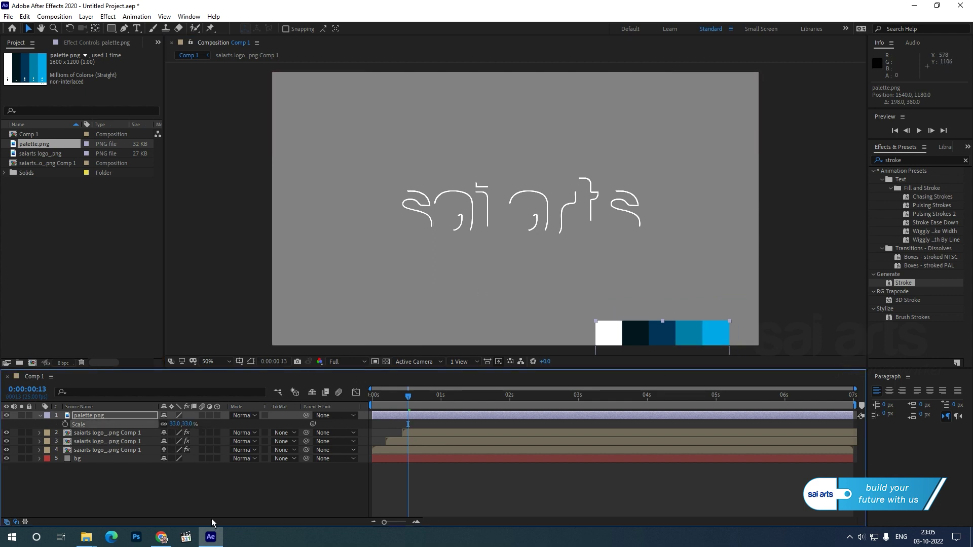
click(232, 493)
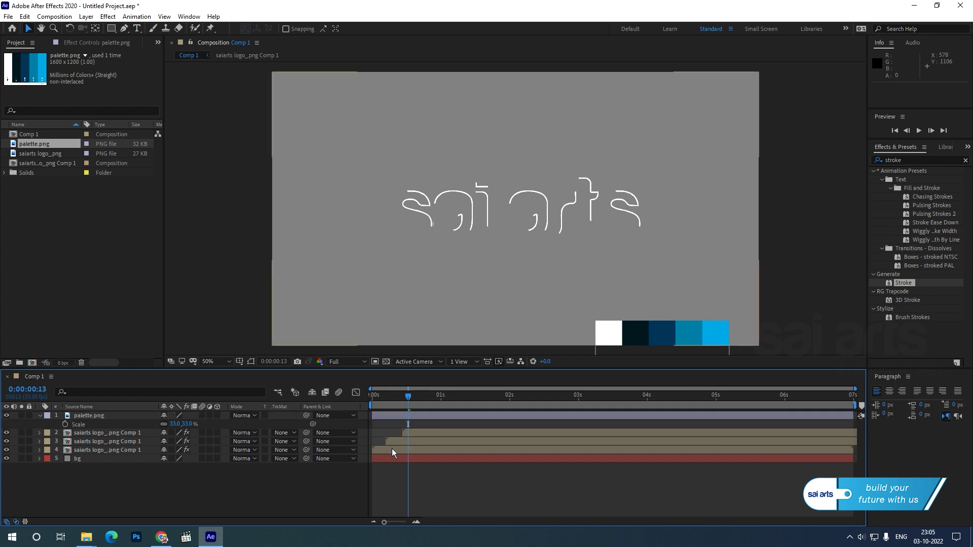
Step: Fill the bottom logo layer with the near-black palette swatch using the Fill eyedropper
click(392, 452)
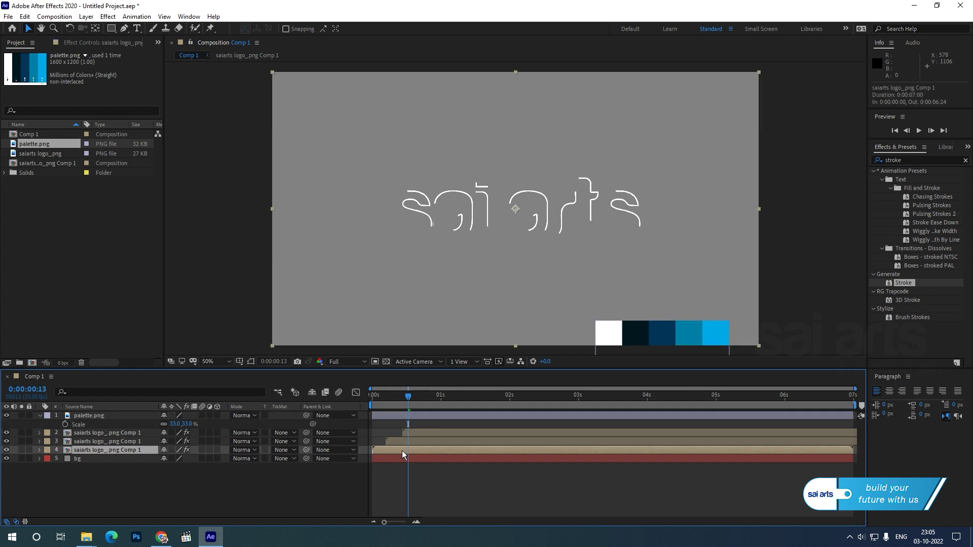
click(108, 44)
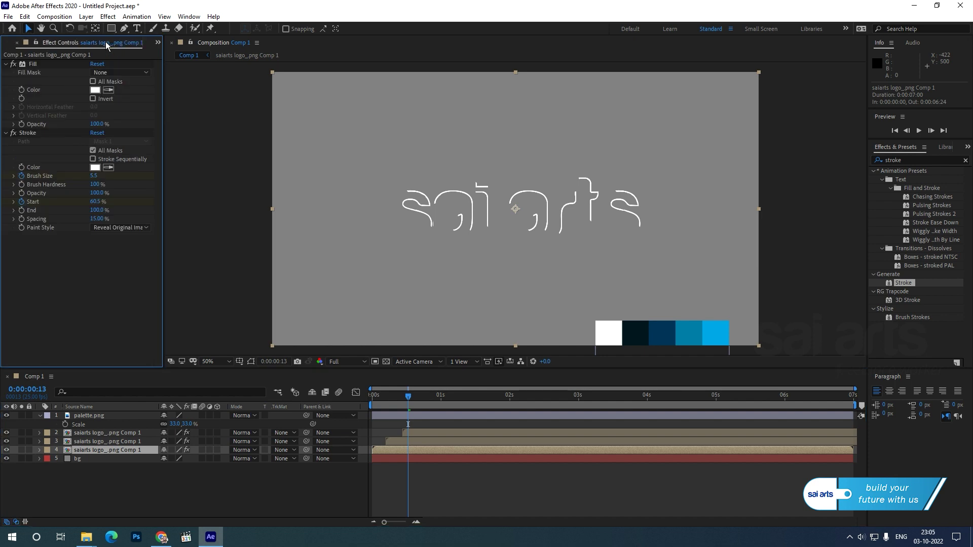
click(108, 89)
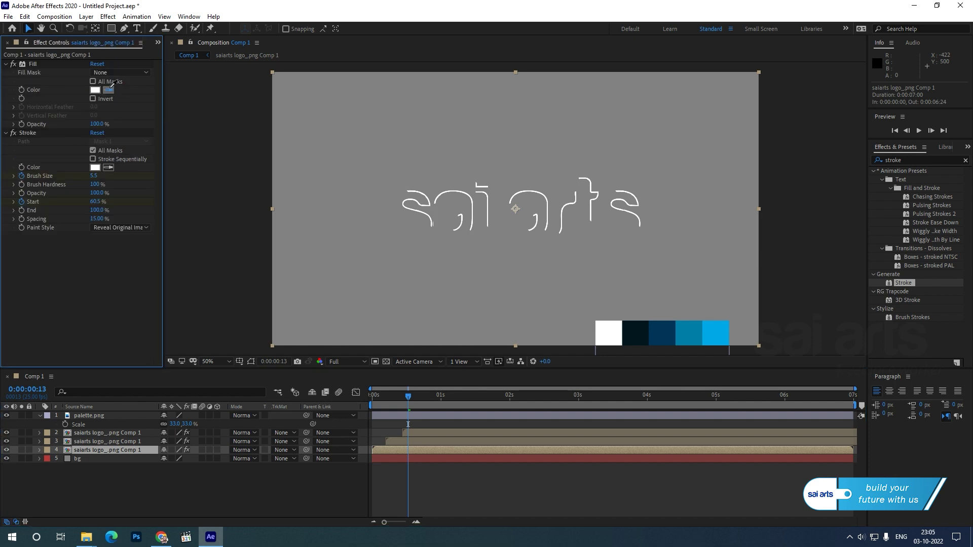
click(636, 338)
key(period)
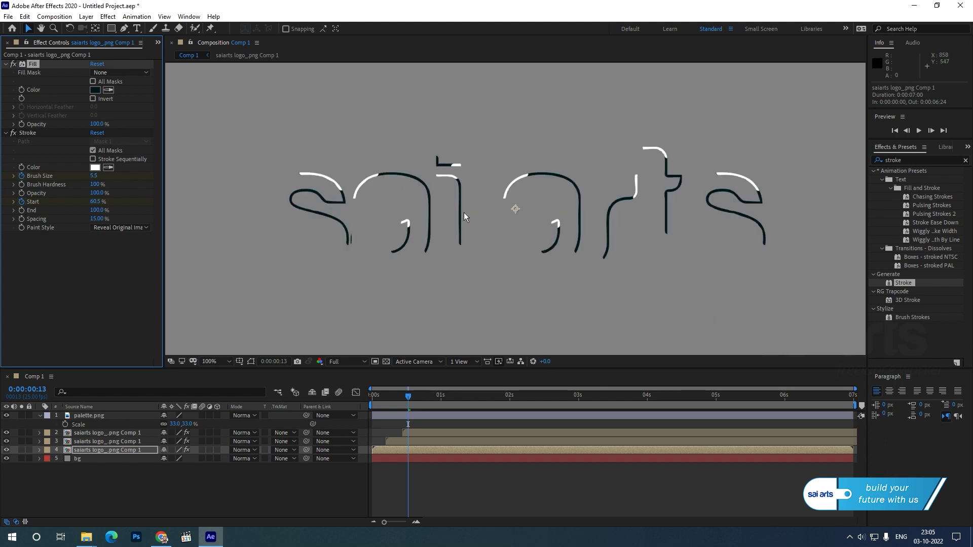
drag(531, 264, 509, 175)
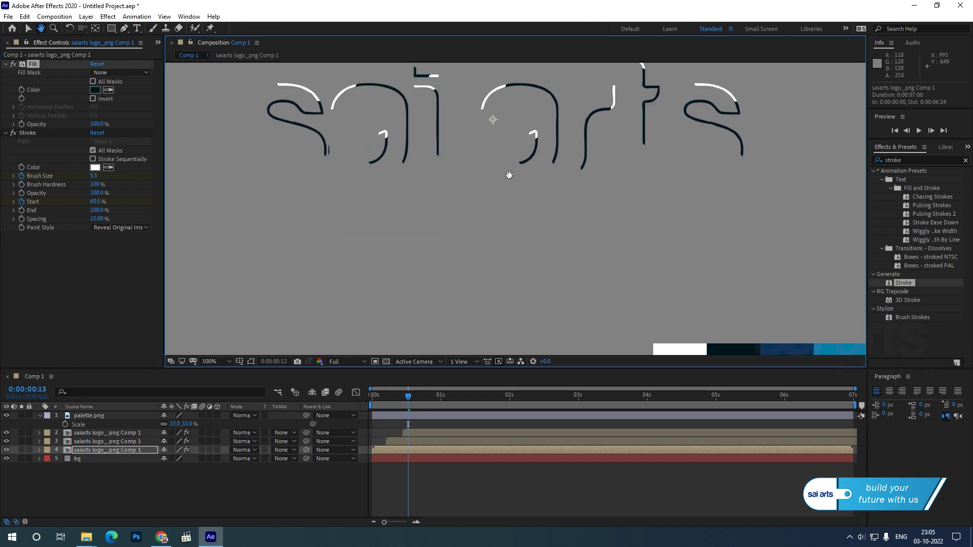
key(v)
key(comma)
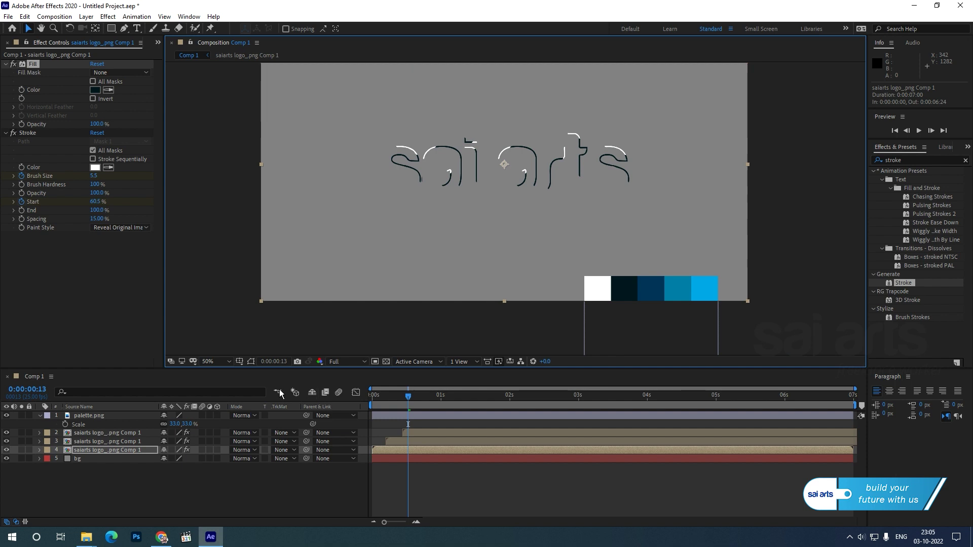
click(218, 362)
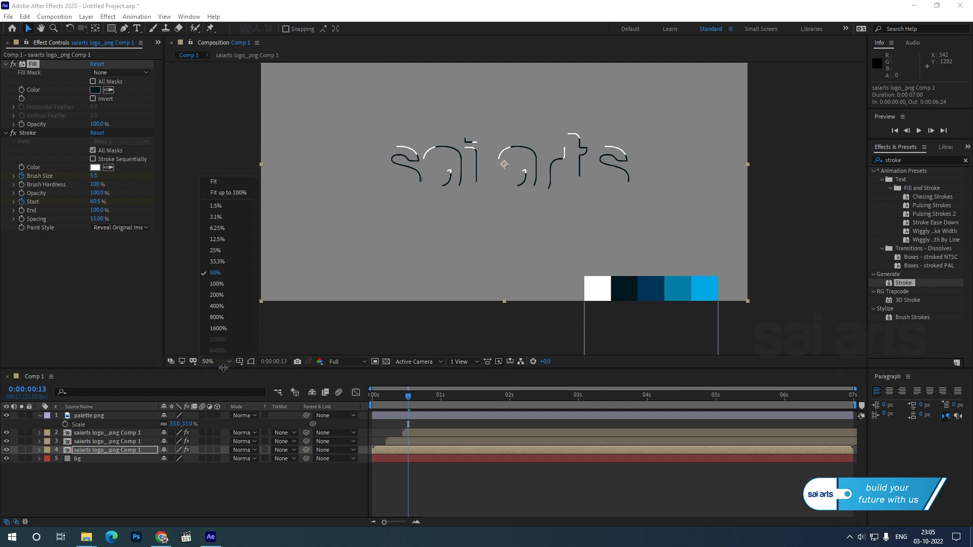
click(220, 195)
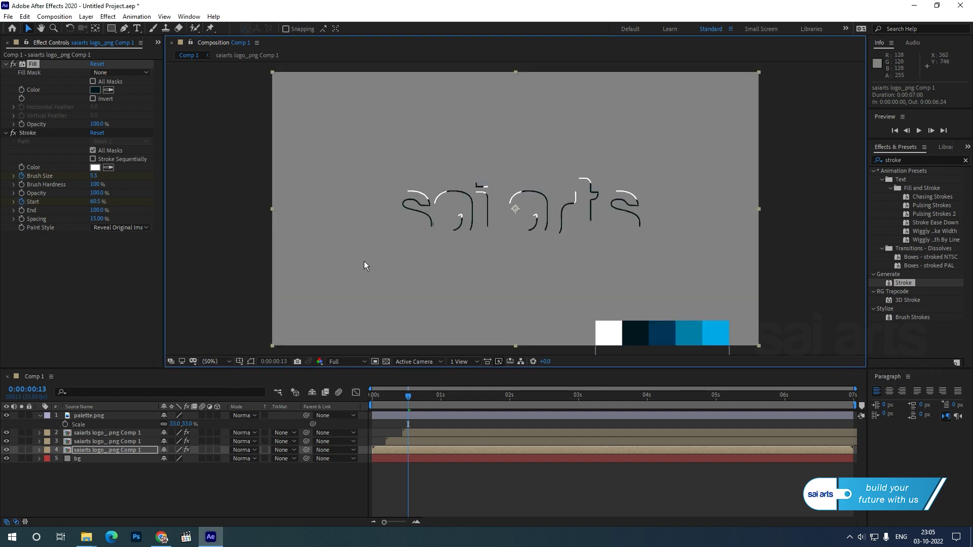
Step: Fill the second logo copy with the light-blue swatch and the top copy with dark blue
click(435, 442)
click(111, 90)
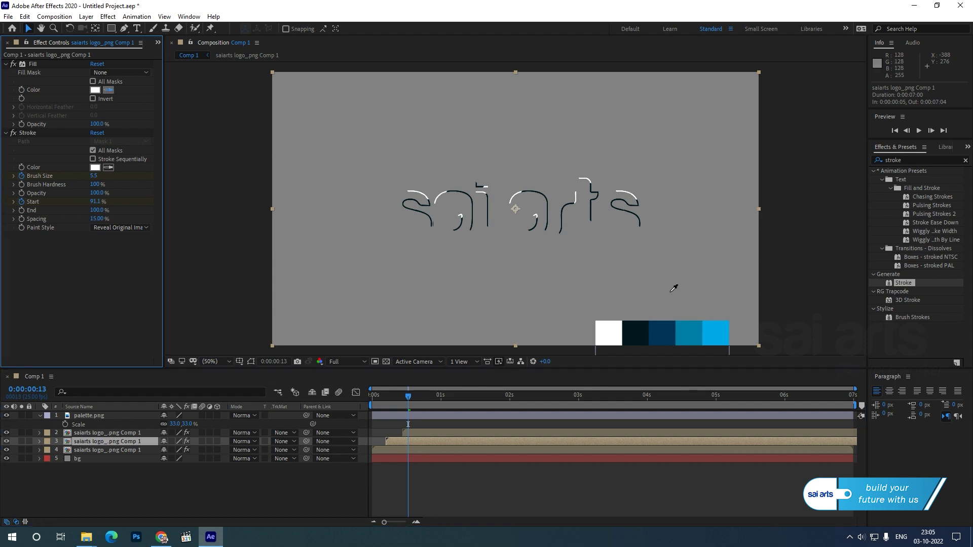
click(714, 334)
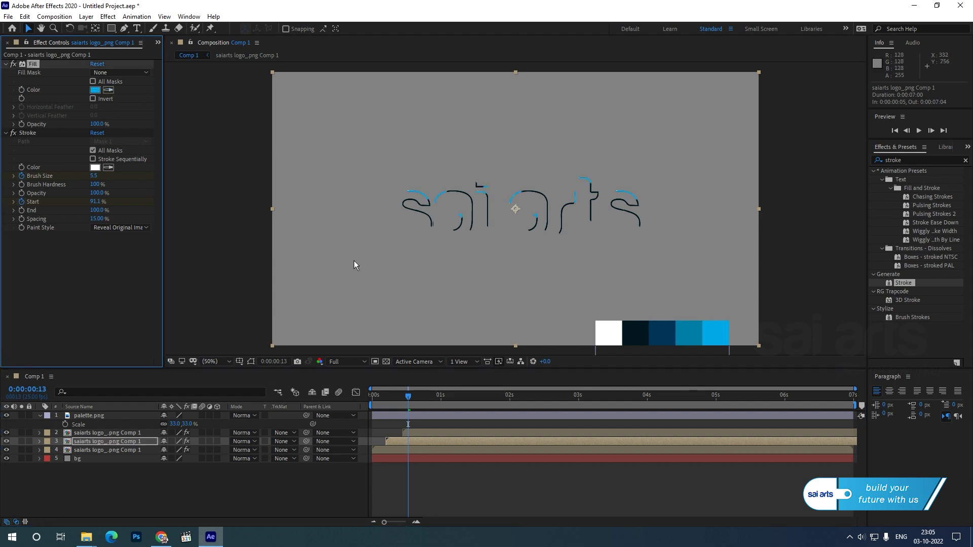
click(443, 431)
click(108, 90)
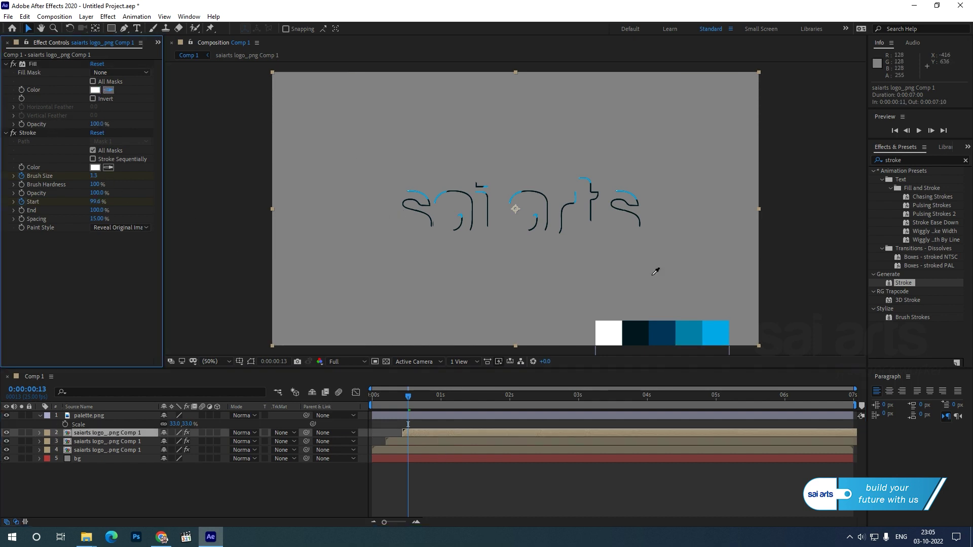
click(673, 331)
drag(407, 396, 400, 396)
Step: Preview the stroke animation from the start and scrub to frame 4
key(Home)
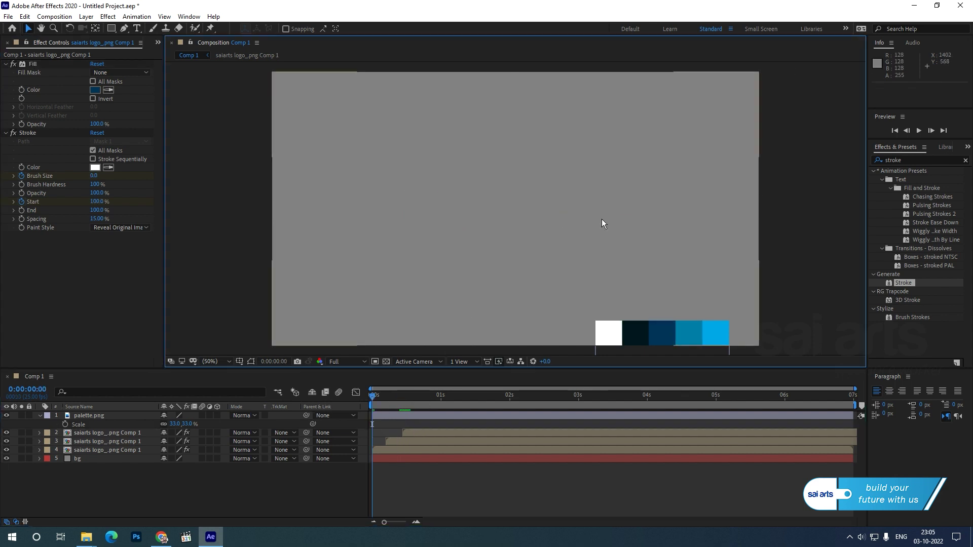
scroll(601, 221, up, 2)
key(space)
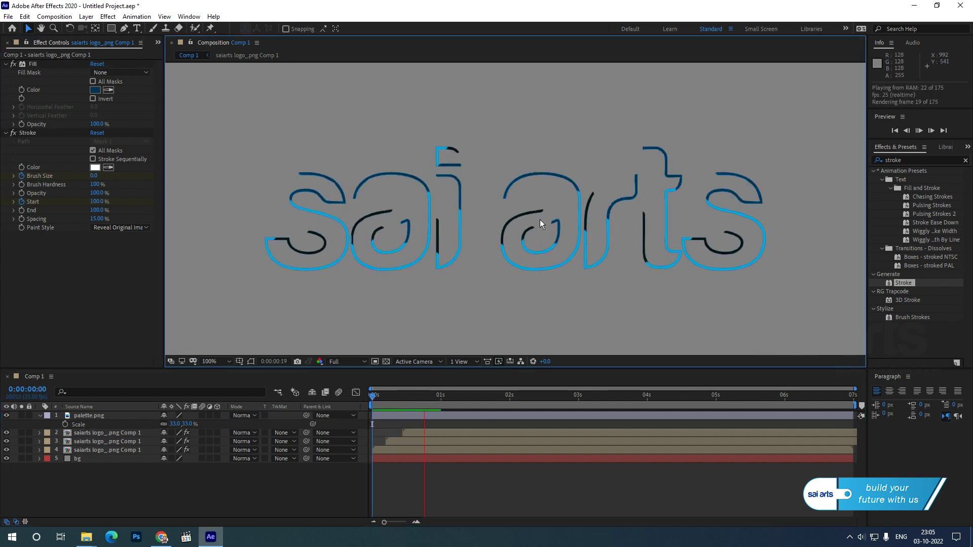
key(space)
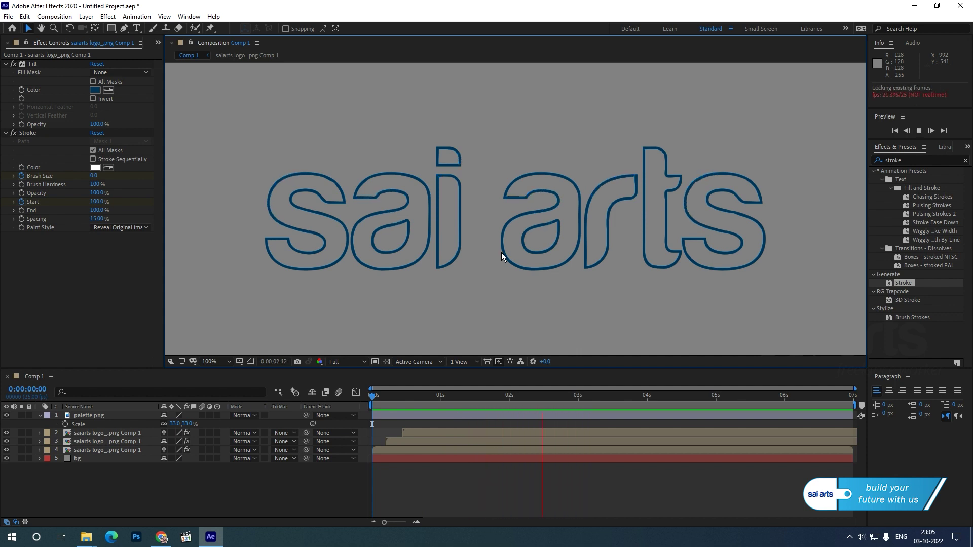
drag(406, 401, 393, 399)
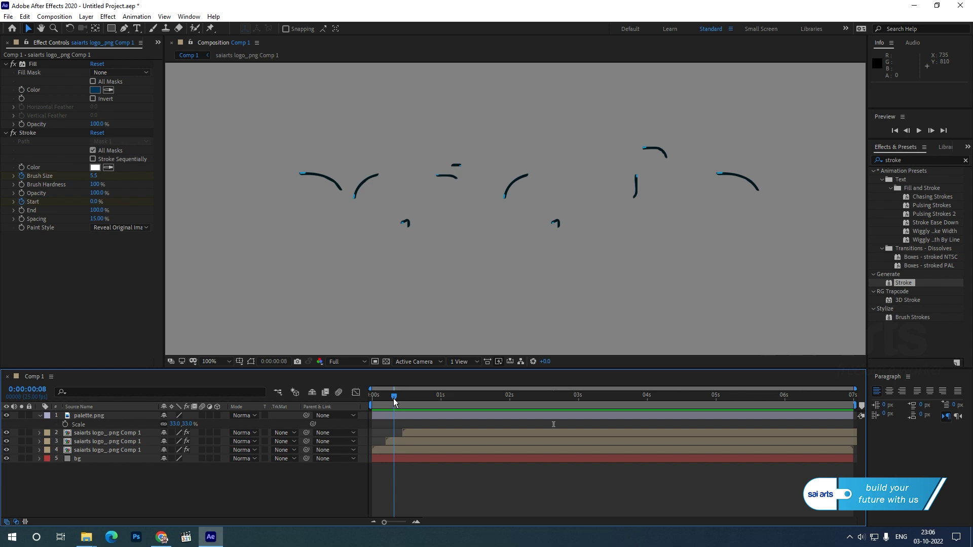
drag(393, 400, 380, 407)
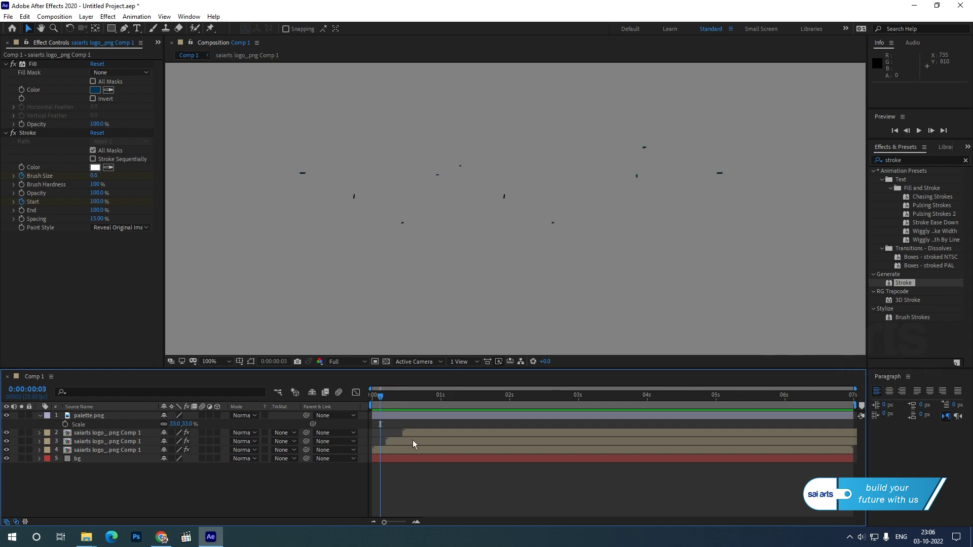
Step: Start the light-blue layer a frame earlier, nudge both blue layers later, and preview
click(410, 443)
drag(410, 446, 408, 441)
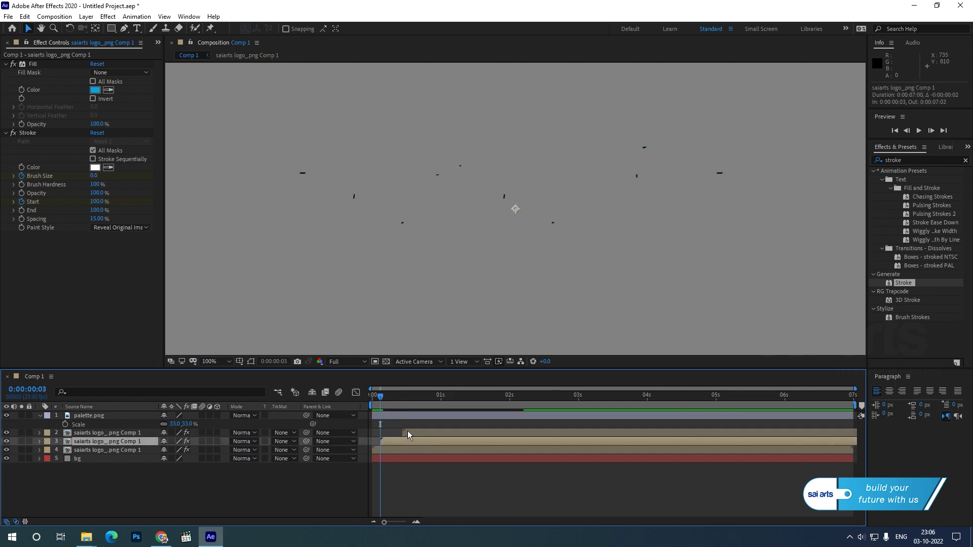
drag(375, 400, 411, 444)
shift+click(404, 445)
click(408, 397)
key(space)
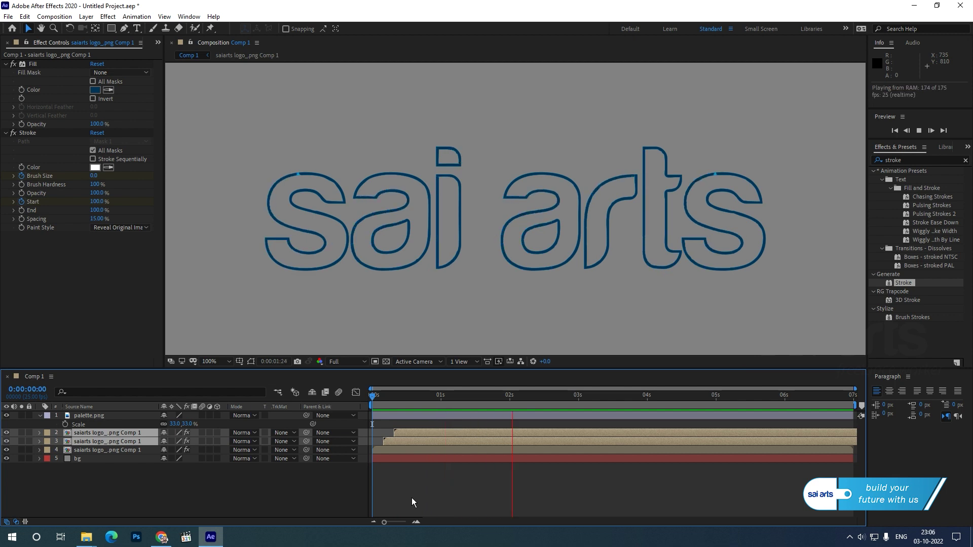
key(space)
Step: Hide the palette.png layer and collapse its properties
scroll(548, 219, down, 2)
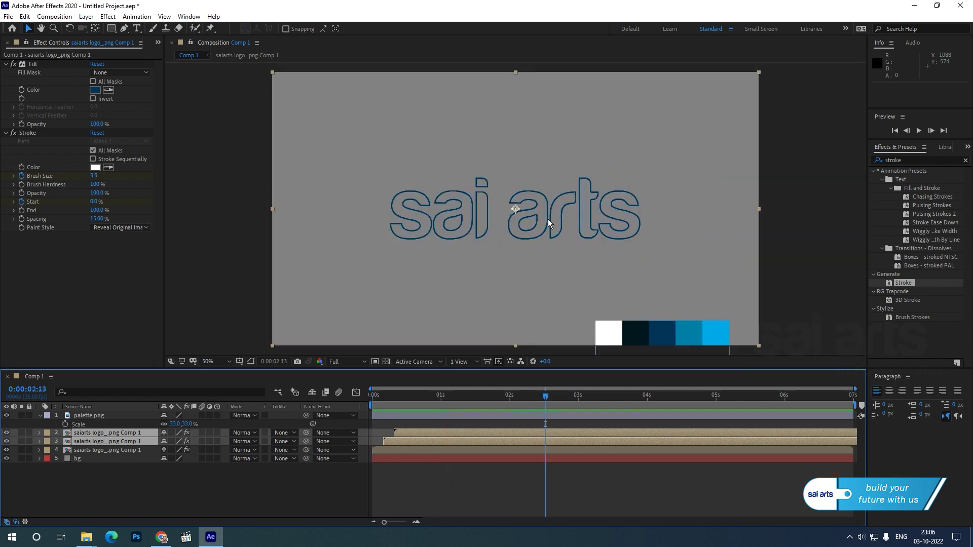
mouse_move(385, 394)
mouse_down()
mouse_move(379, 405)
mouse_move(459, 405)
mouse_up()
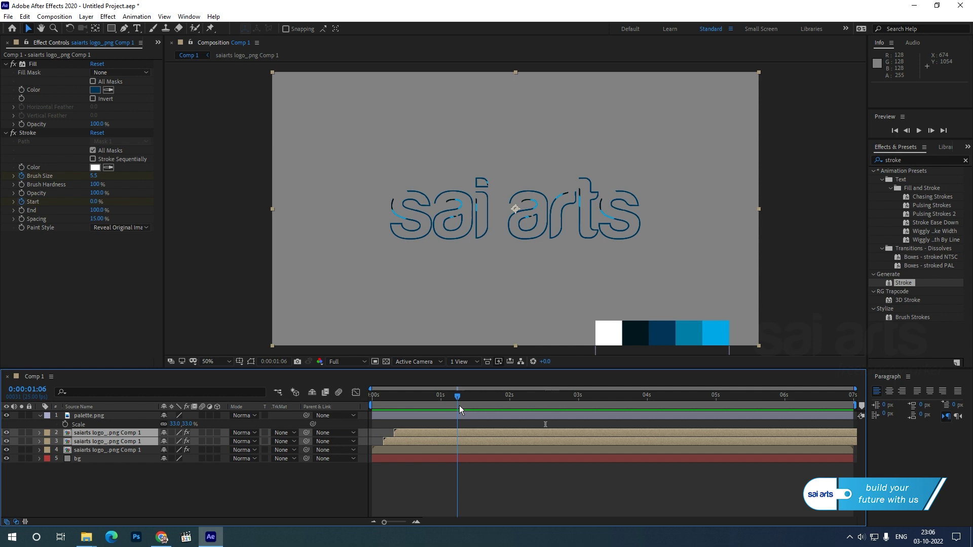
click(99, 415)
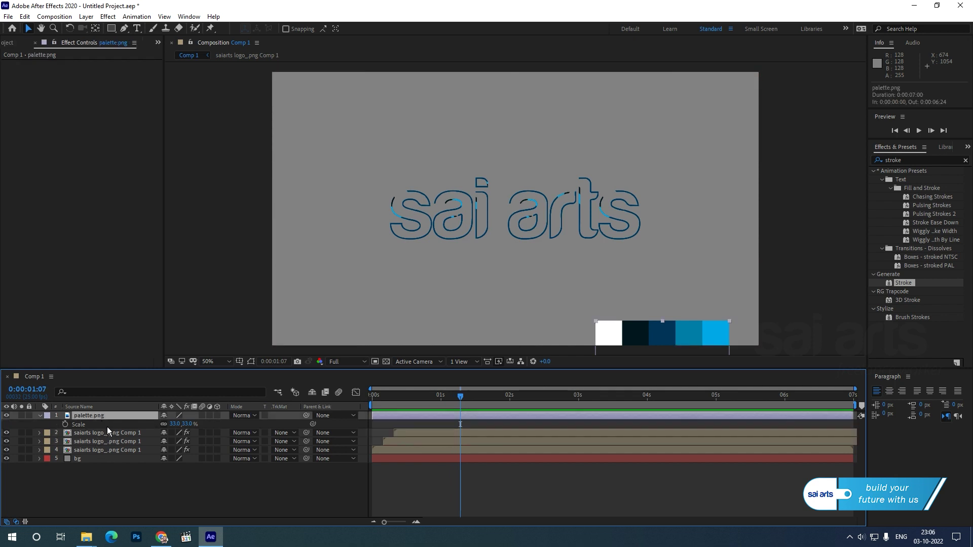
click(6, 415)
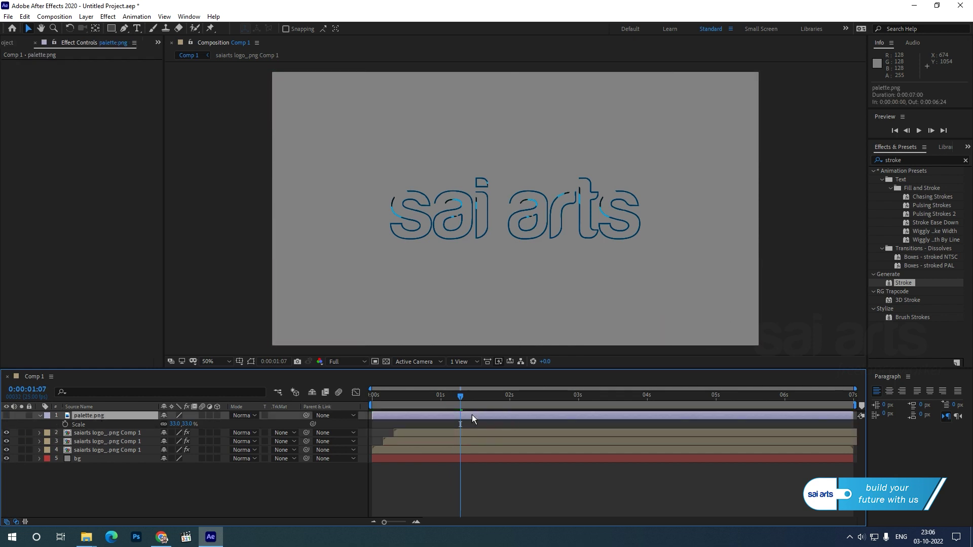
click(44, 414)
click(39, 415)
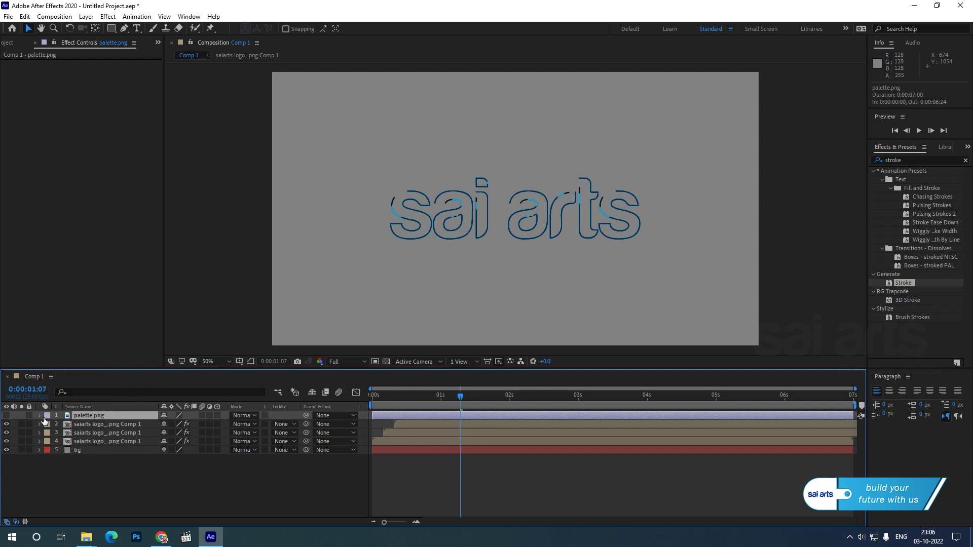
Step: Preview the animation from the start and select the dark-blue stroke layer
key(Home)
key(space)
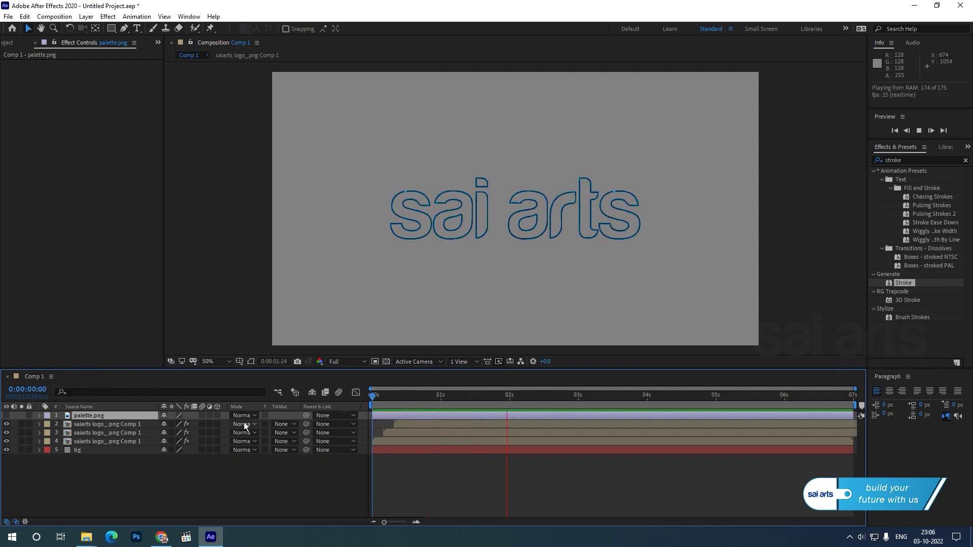
key(space)
key(period)
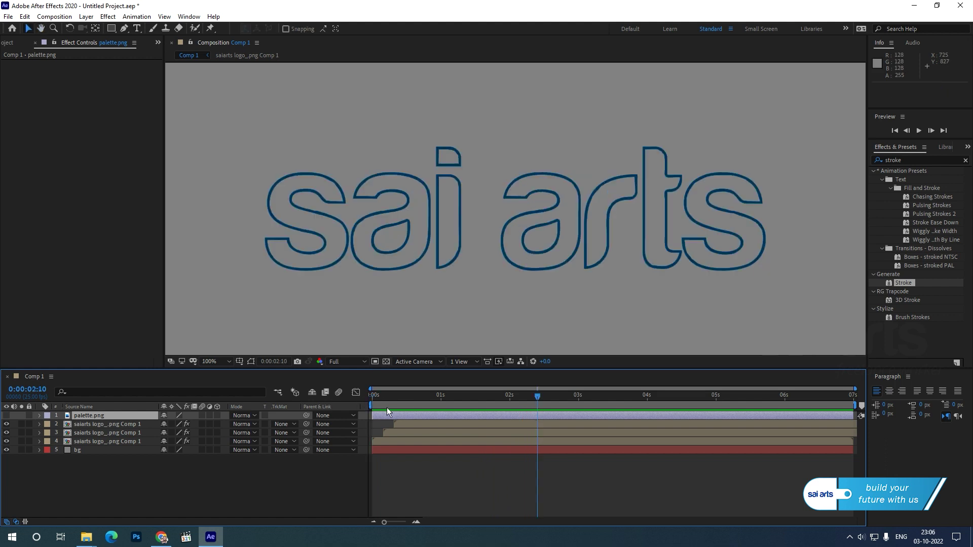
click(423, 429)
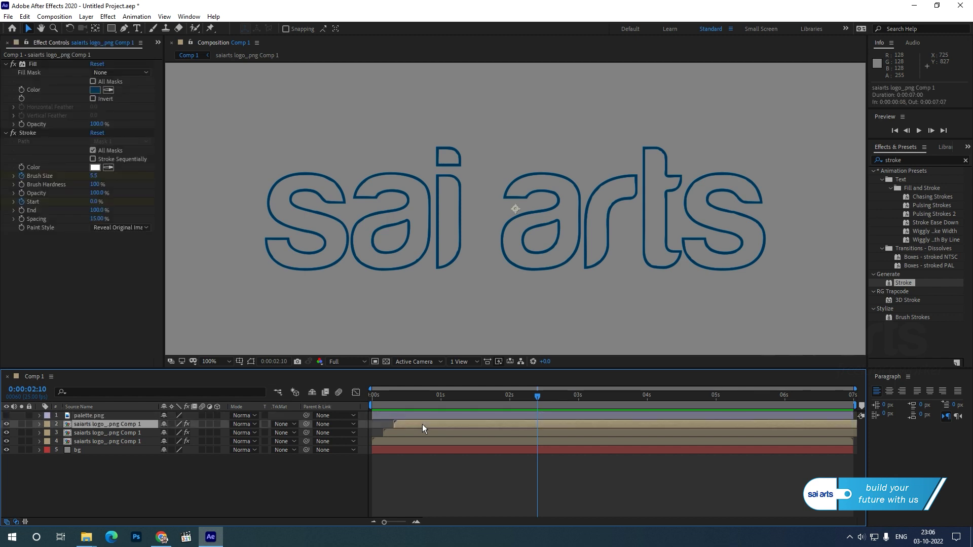
Step: Duplicate the dark-blue stroke layer and delete the copy's Stroke effect, leaving solid navy lettering
key(ctrl+d)
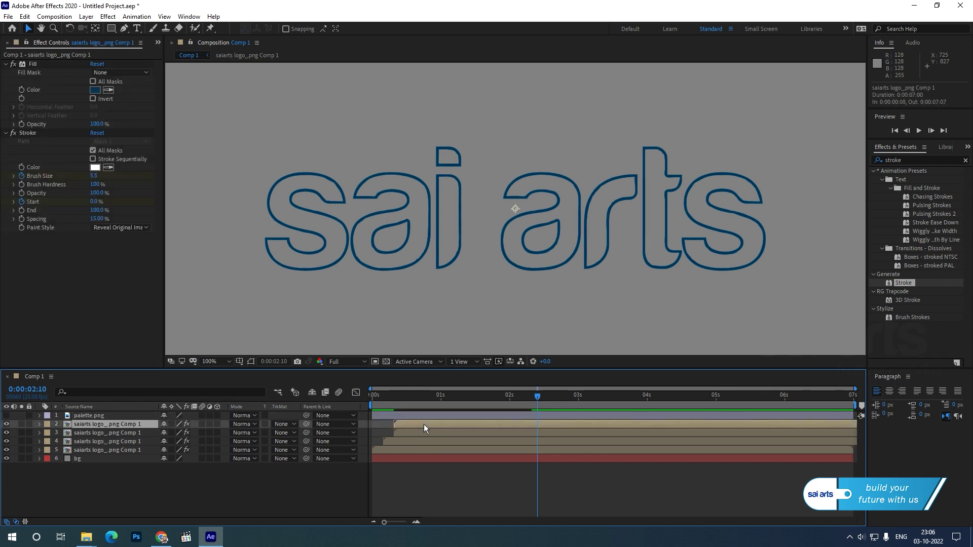
click(25, 132)
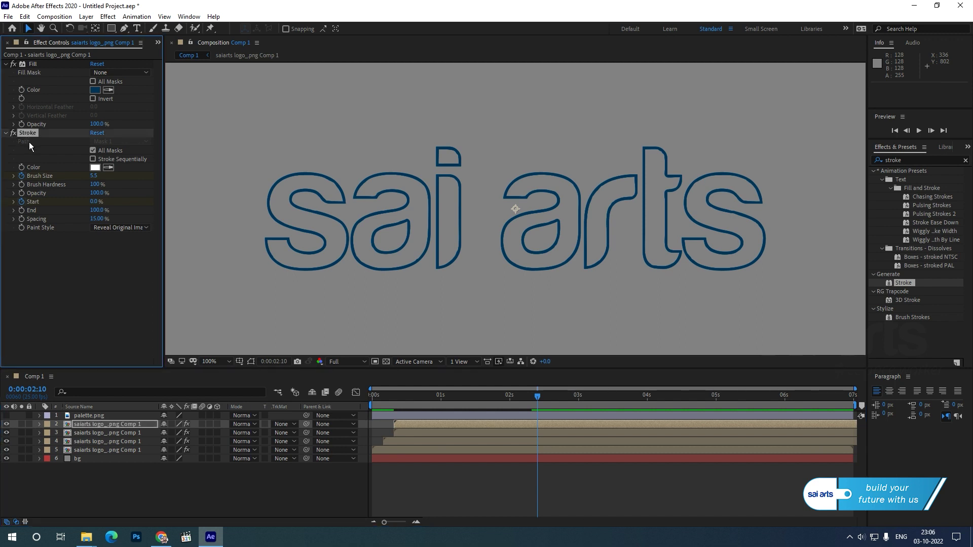
key(Delete)
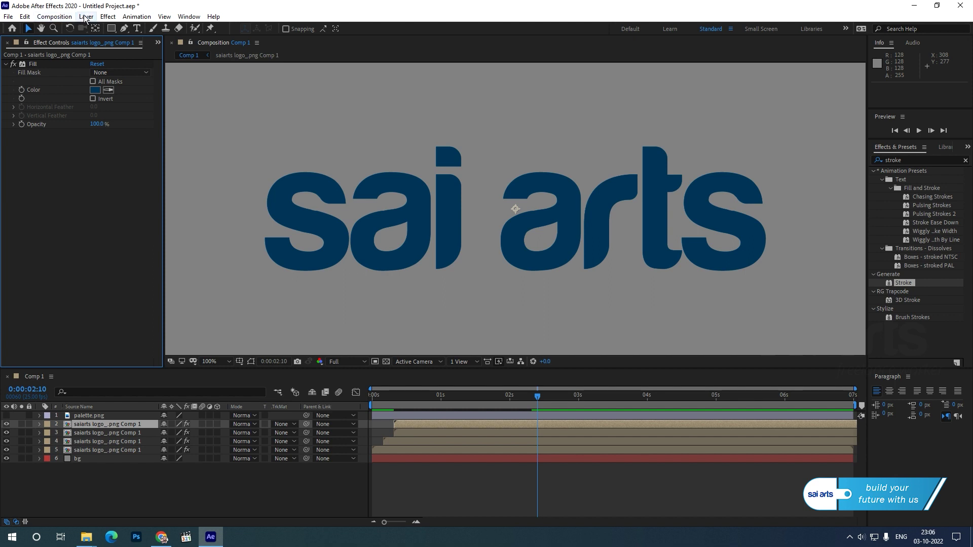
click(107, 17)
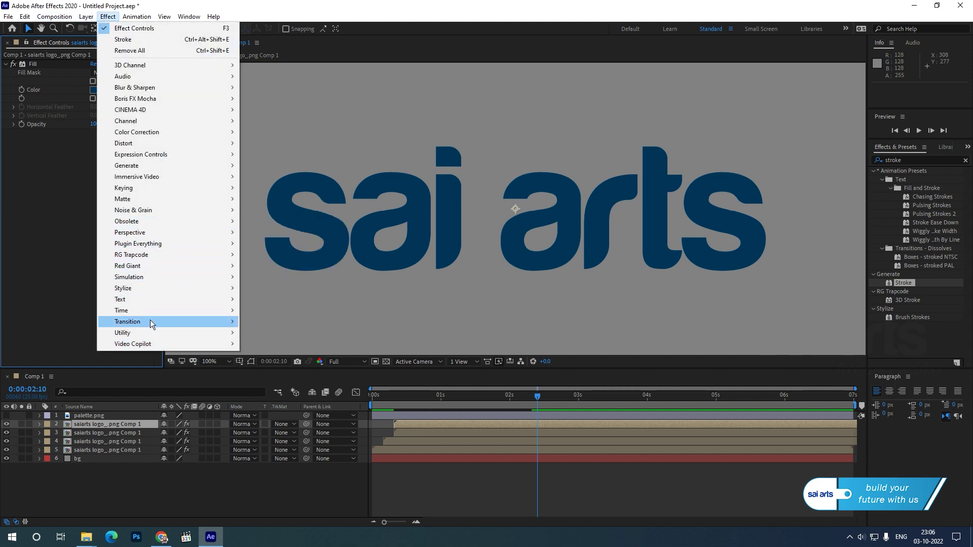
mouse_move(150, 321)
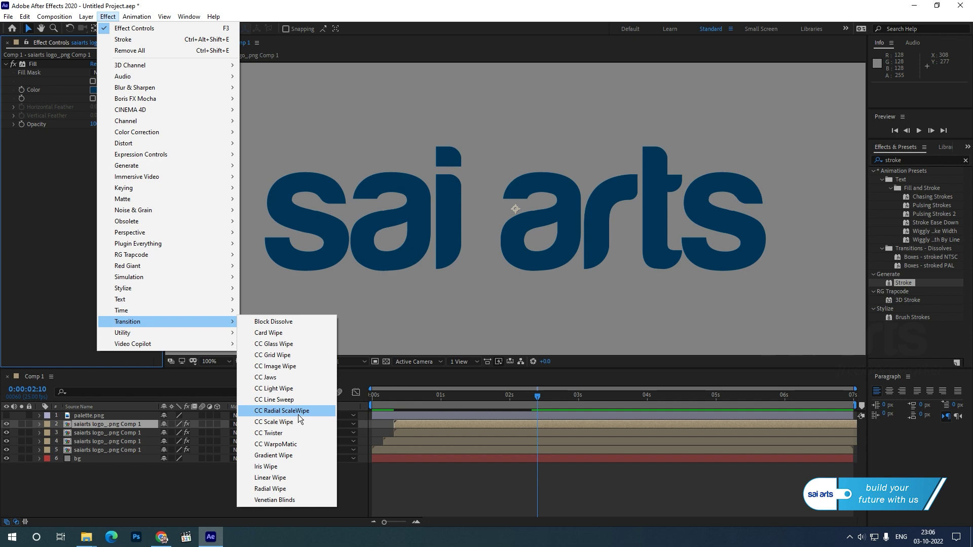
Step: Add Radial Wipe to the solid logo, view at 50%, and set Wipe to Counterclockwise
click(280, 489)
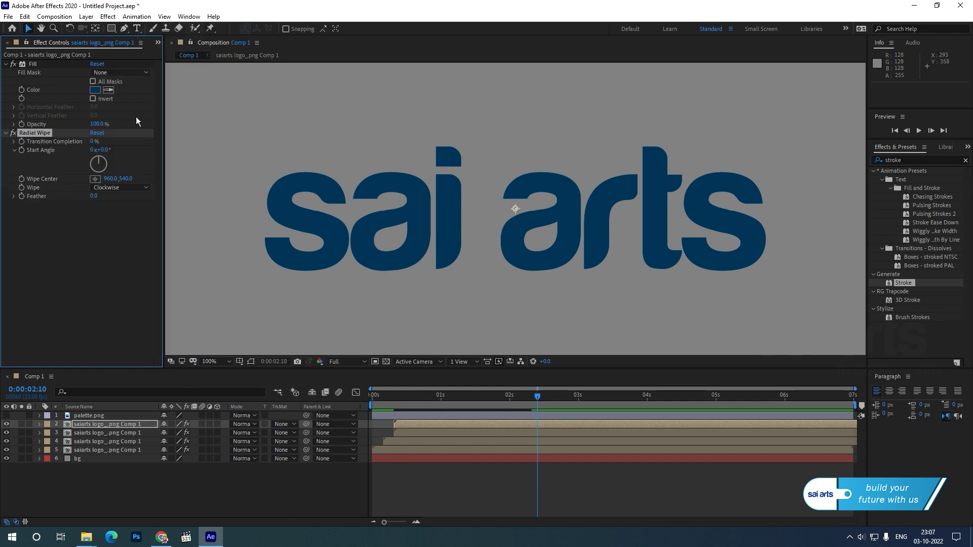
key(comma)
key(h)
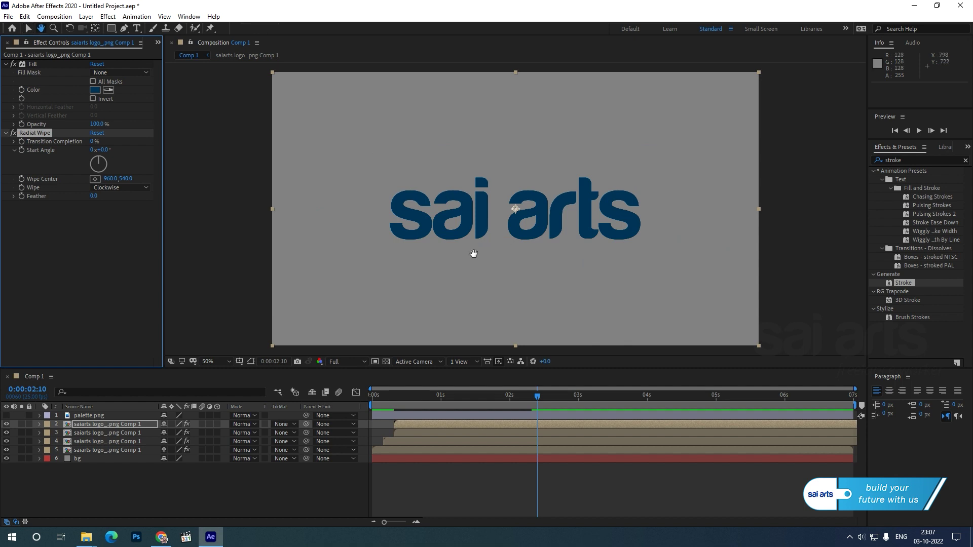
drag(473, 257, 448, 222)
key(v)
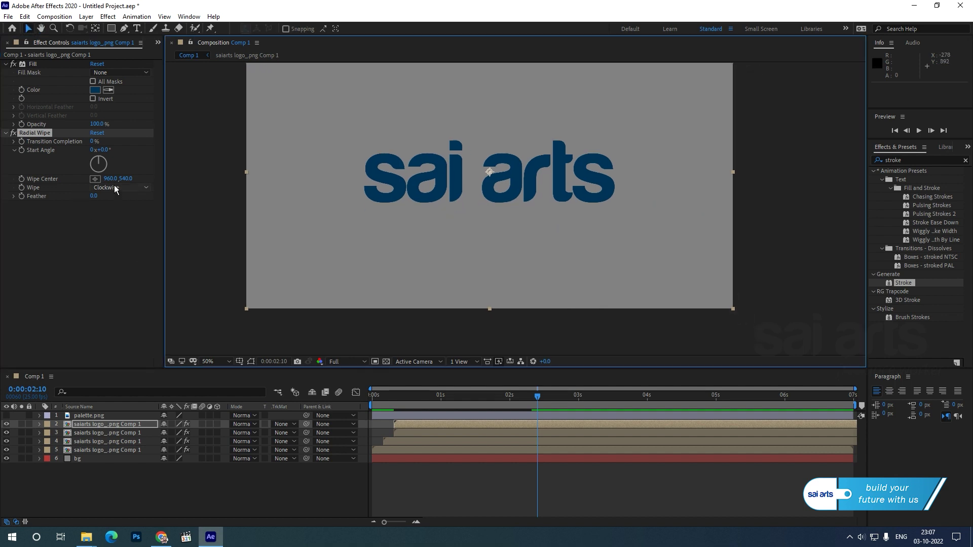
click(114, 188)
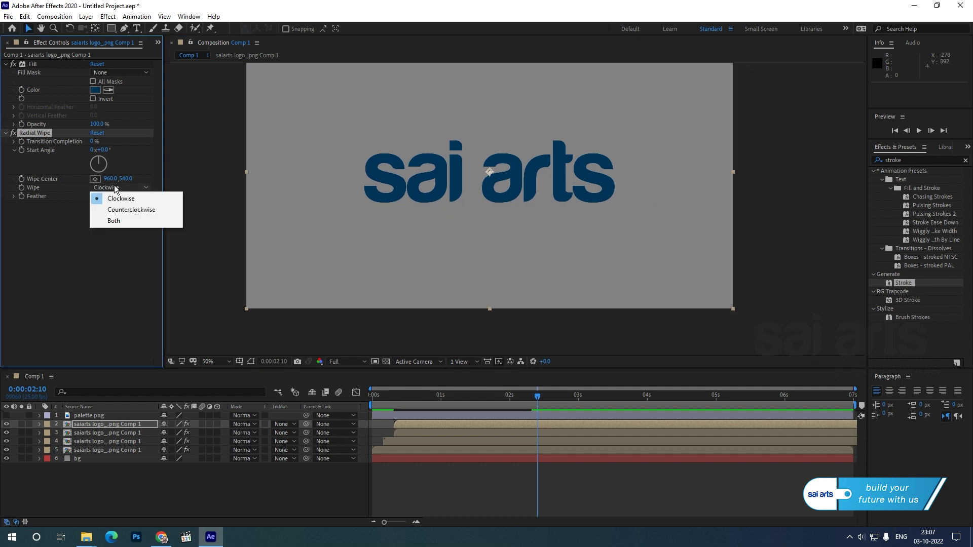
click(119, 212)
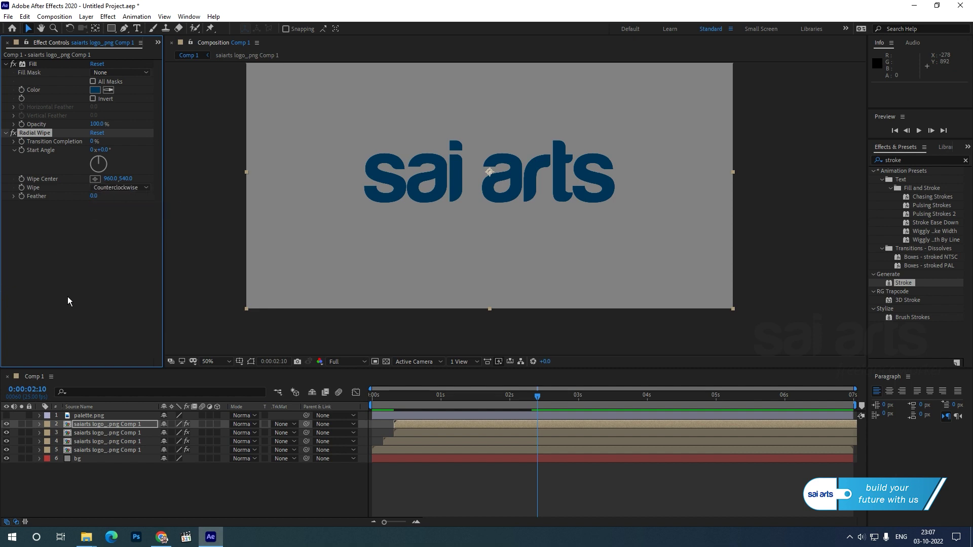
Step: Set the Radial Wipe centre just below the frame's lower right, at 1458,1112
key(h)
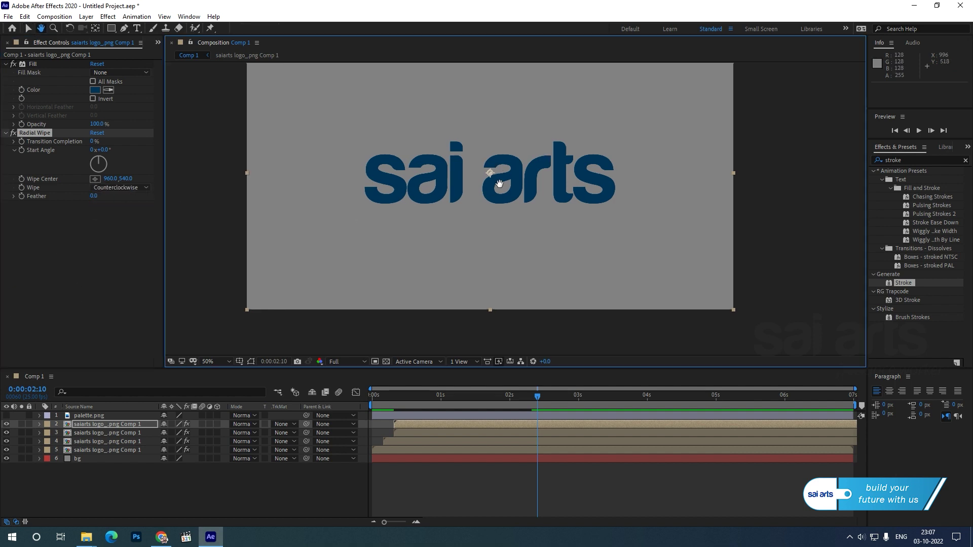
drag(497, 166, 496, 197)
key(v)
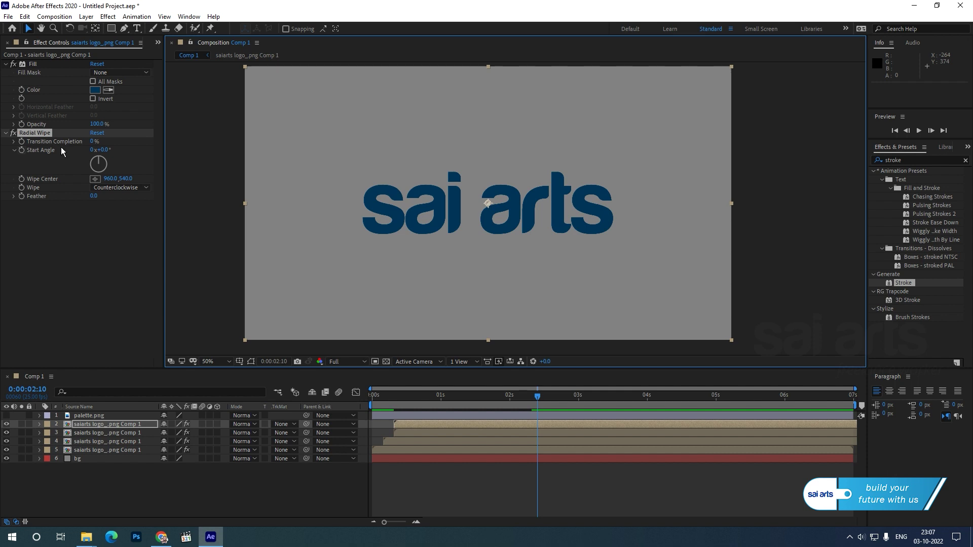
click(94, 180)
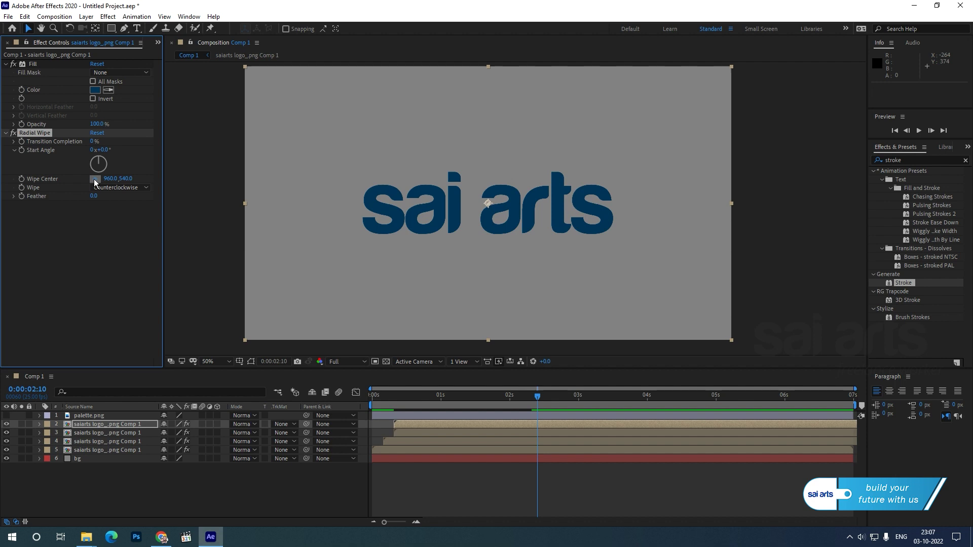
click(614, 348)
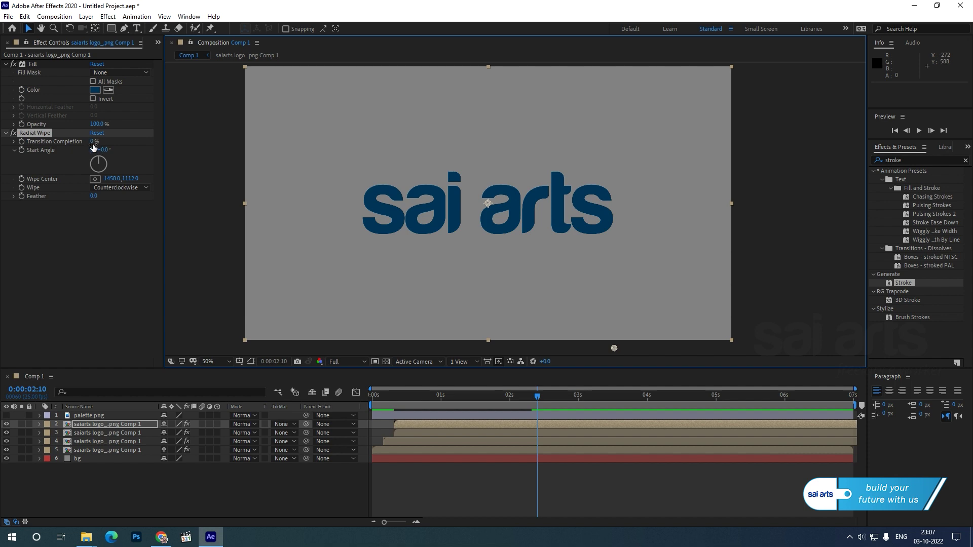
Step: Keyframe Transition Completion from 20% to 0% around 3:04 and Easy Ease both keyframes
drag(90, 142, 92, 151)
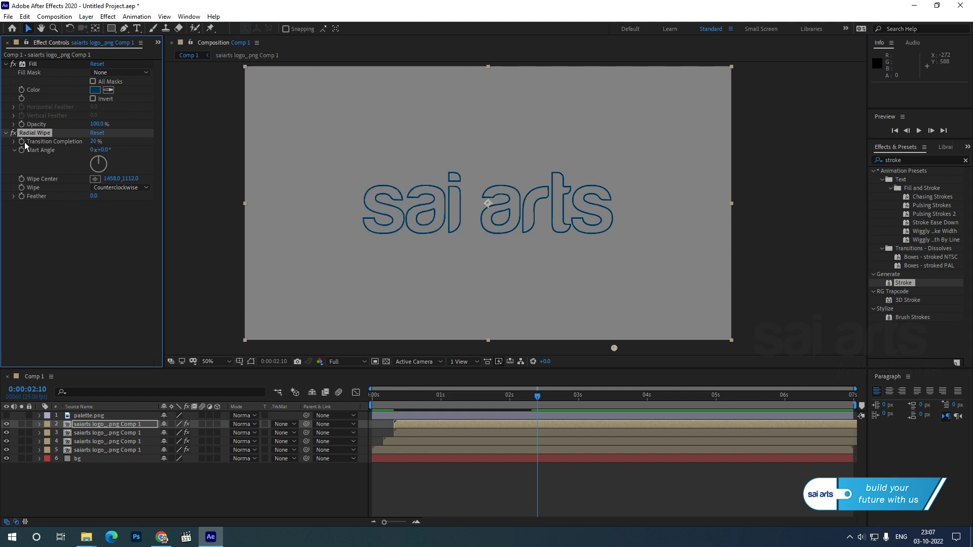
click(24, 142)
drag(537, 395, 559, 396)
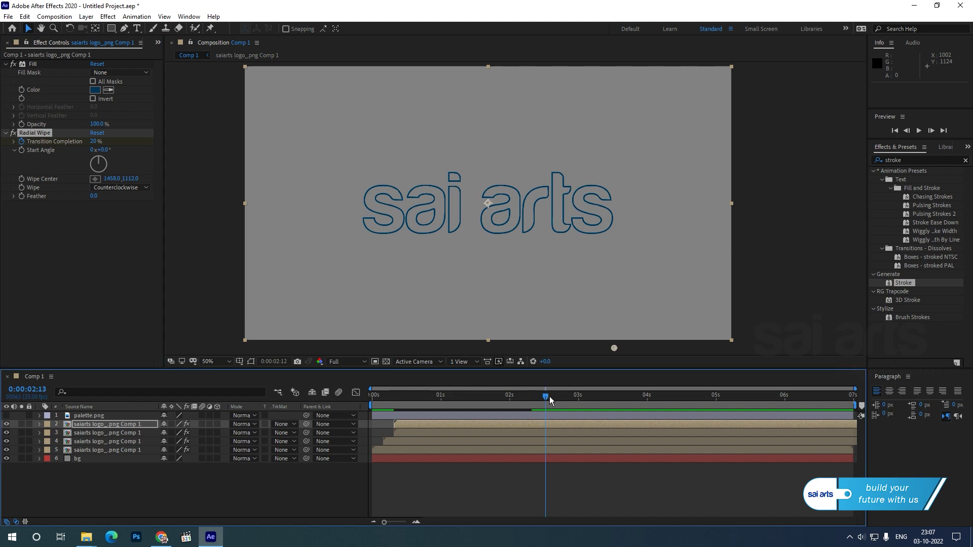
drag(99, 145, 71, 145)
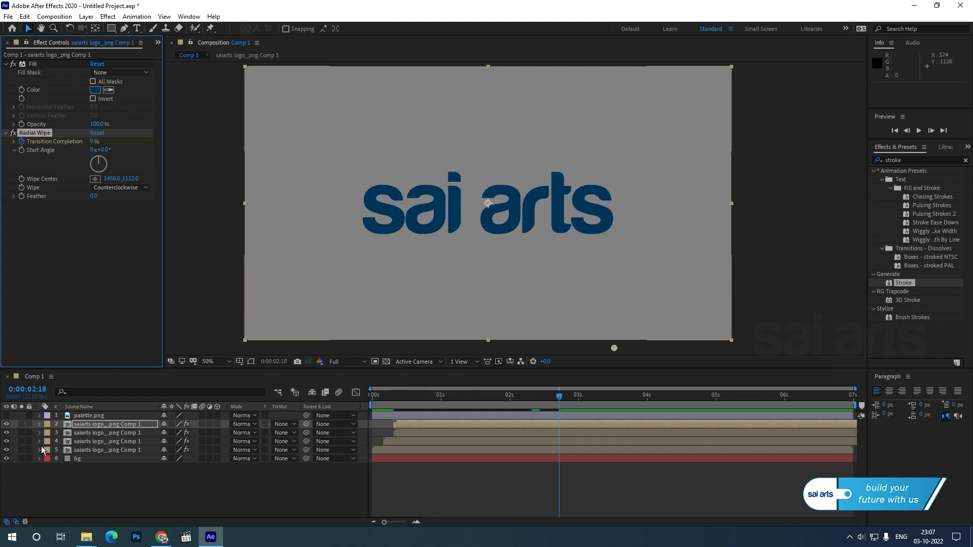
click(108, 426)
key(u)
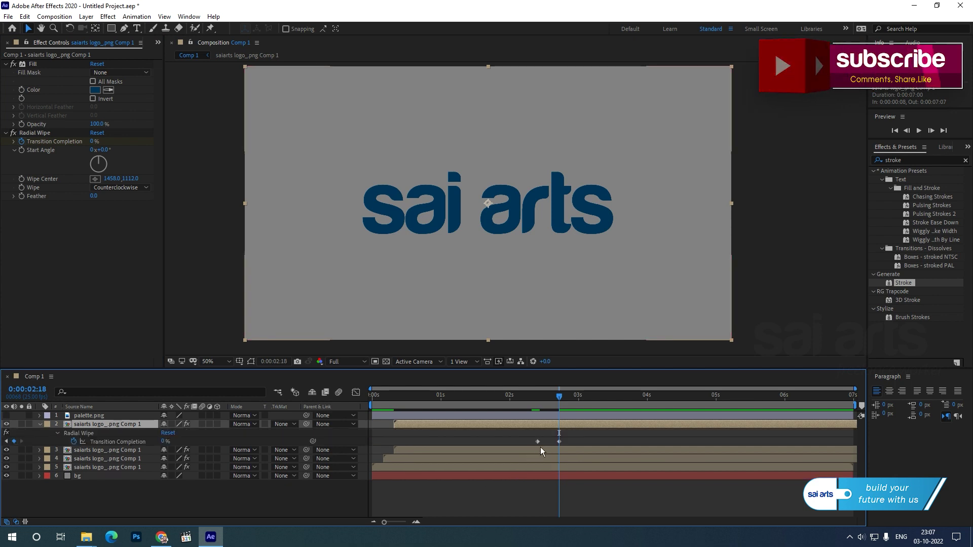
mouse_move(559, 441)
mouse_down()
mouse_move(589, 442)
mouse_move(519, 445)
mouse_up()
key(F9)
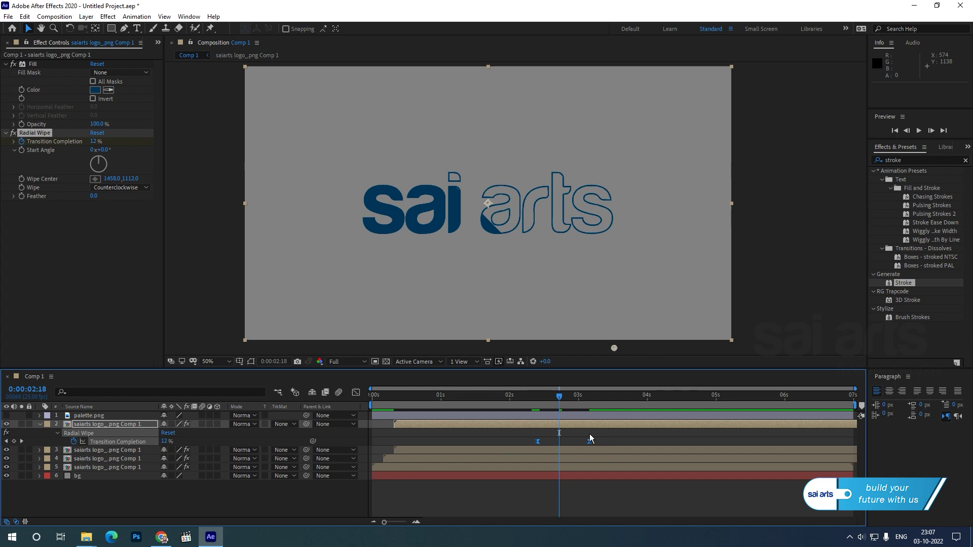
Step: Raise the easing influence on the wipe keyframes in the Graph Editor and preview
click(357, 394)
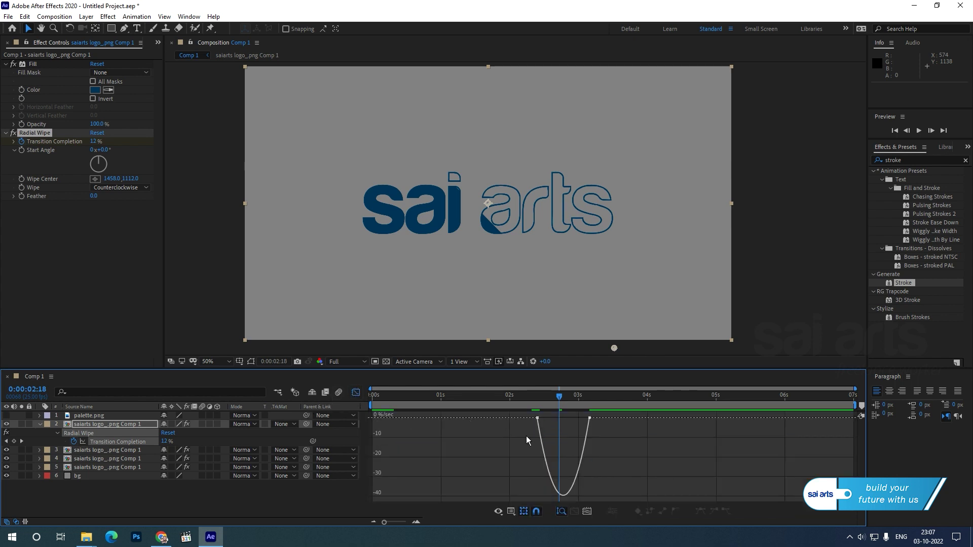
mouse_move(556, 424)
mouse_down()
mouse_move(533, 423)
mouse_move(568, 420)
mouse_up()
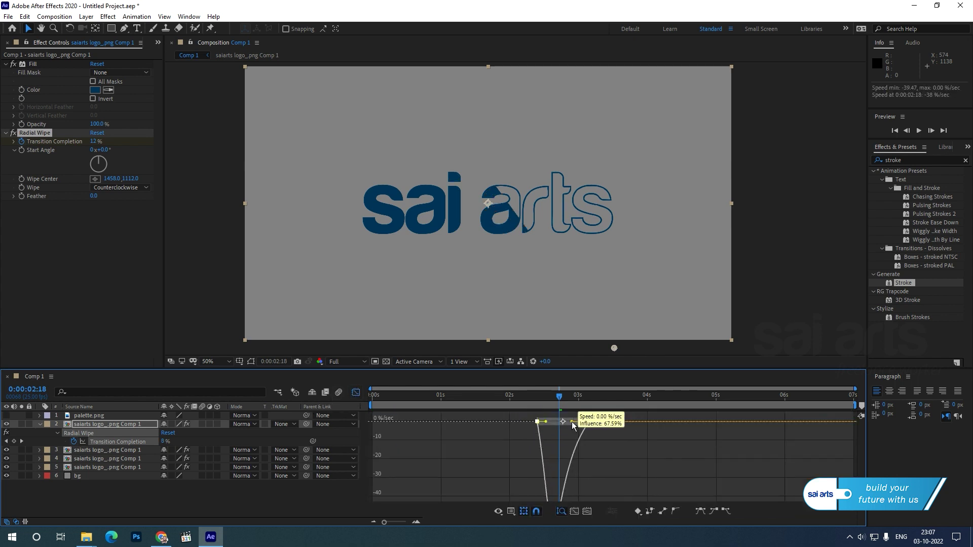
click(356, 393)
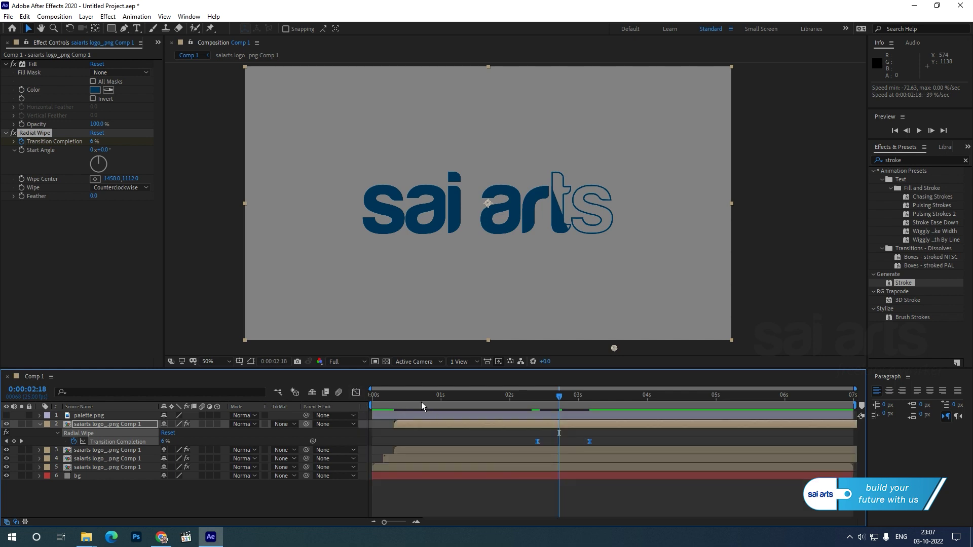
key(space)
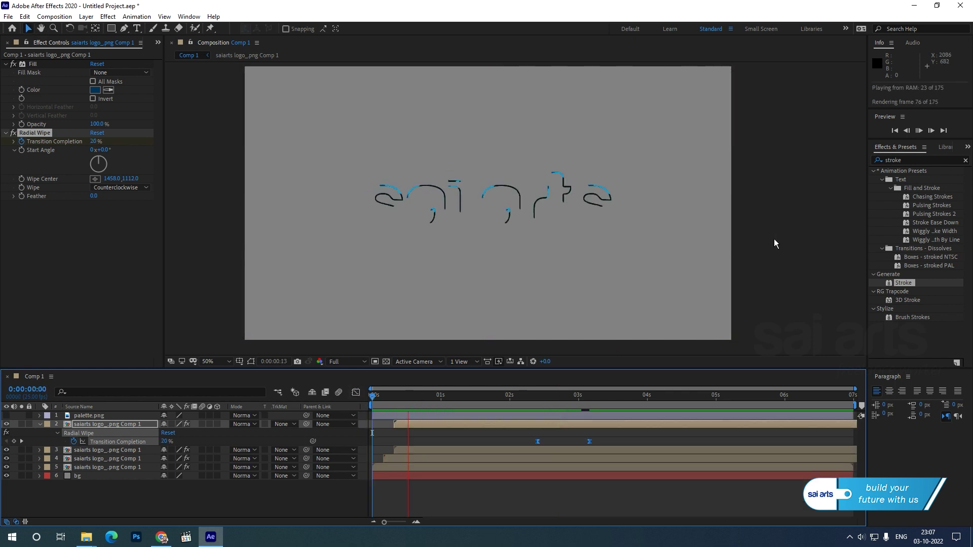
mouse_move(494, 398)
mouse_down()
mouse_move(526, 400)
mouse_move(486, 411)
mouse_move(501, 404)
mouse_up()
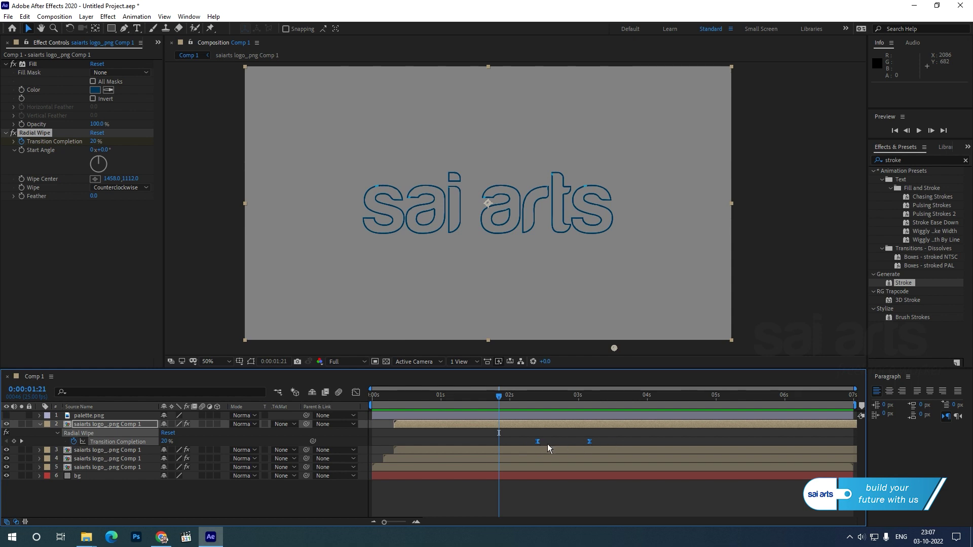
Step: Retime the wipe keyframes to 1:21 and 2:23, then duplicate the wiped logo layer
drag(537, 443, 498, 444)
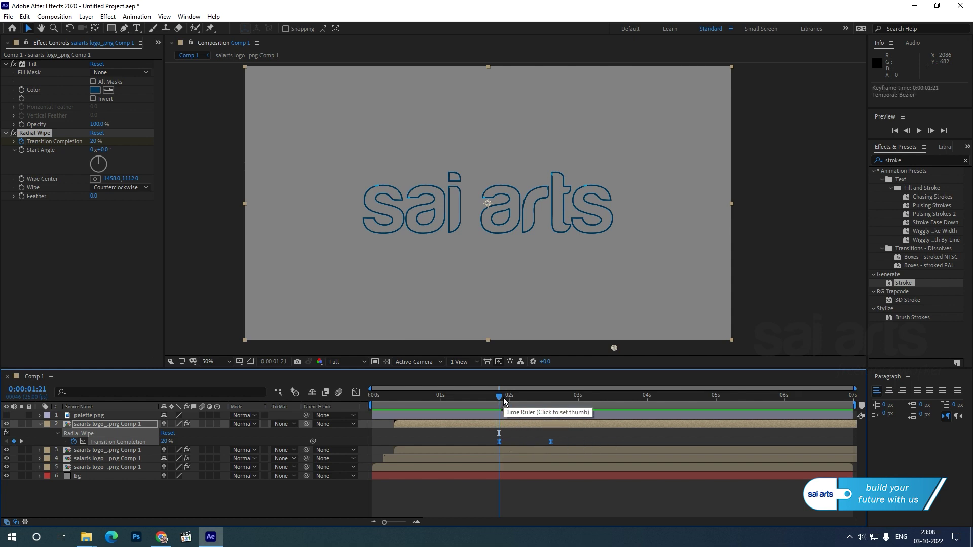
key(space)
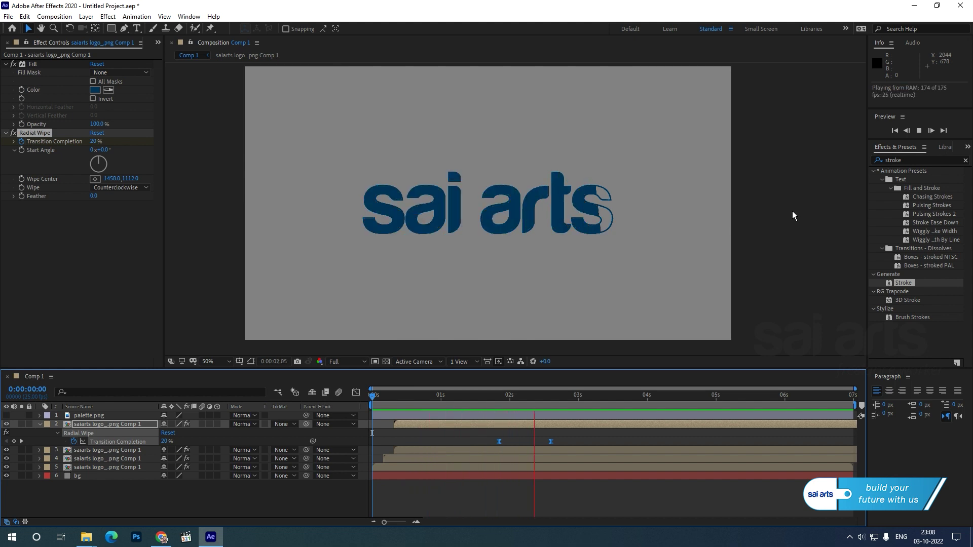
click(591, 440)
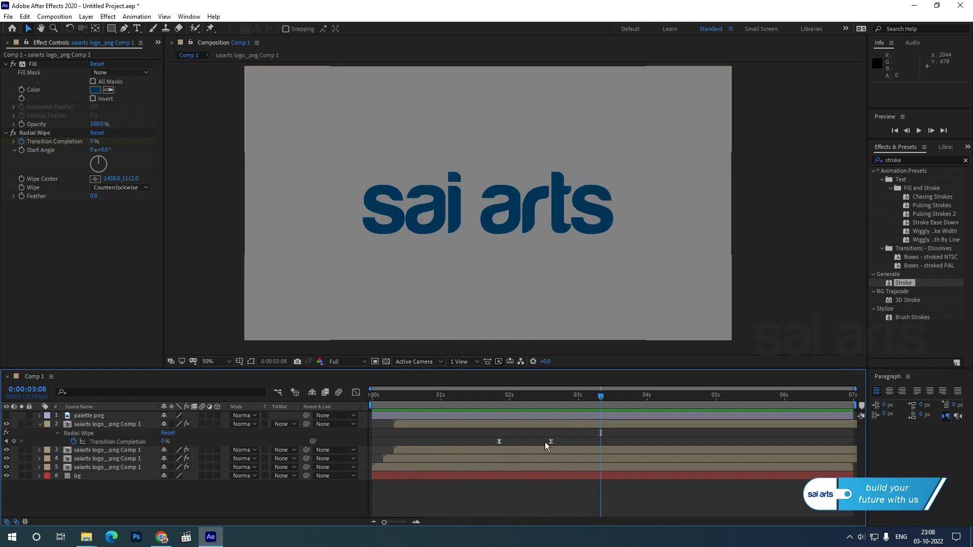
drag(551, 441, 572, 442)
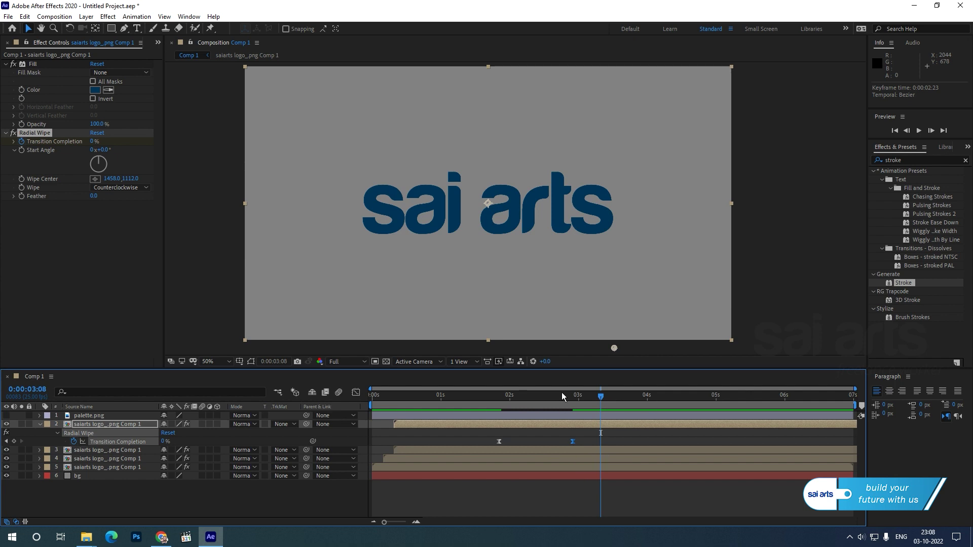
key(space)
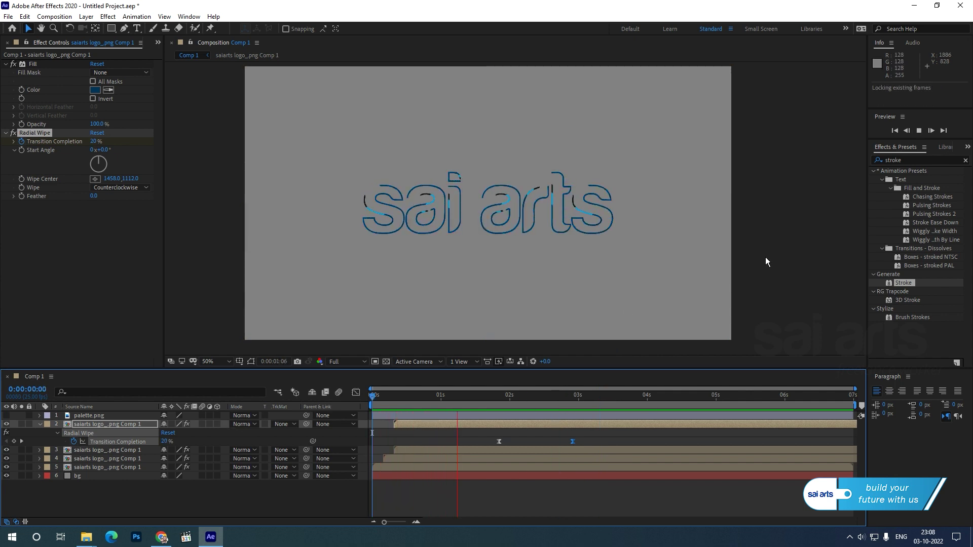
key(space)
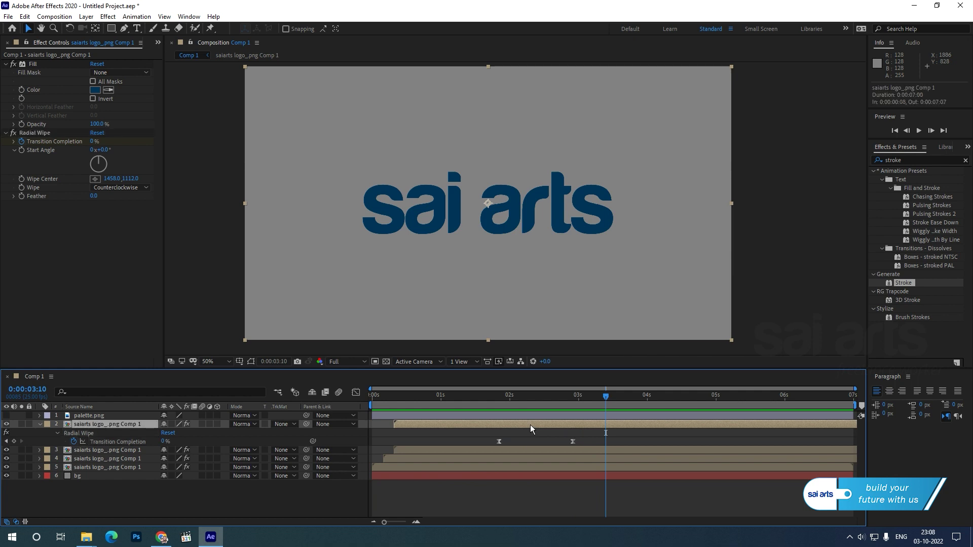
key(ctrl+d)
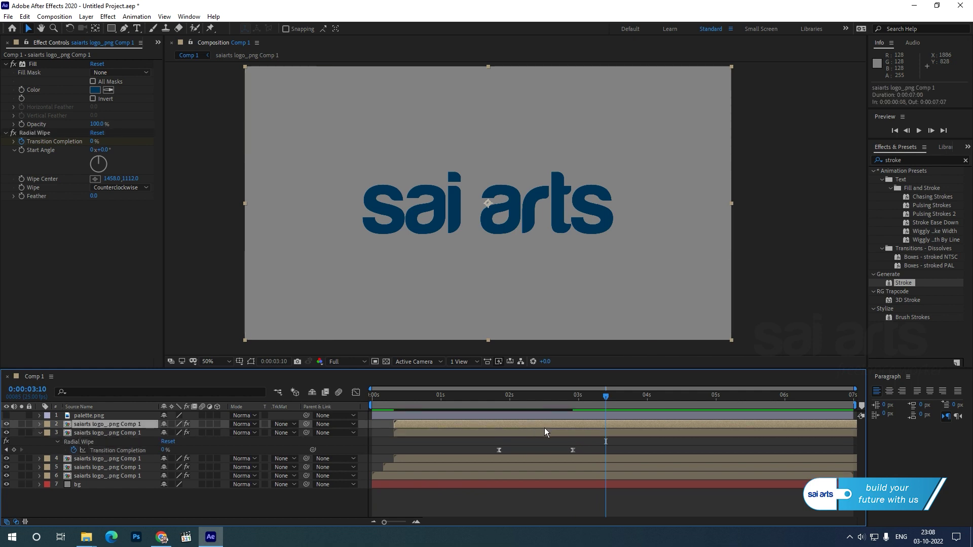
Step: Delay the duplicate logo layer 4 frames and add saiarts logo_.png to the composition
drag(420, 422, 432, 422)
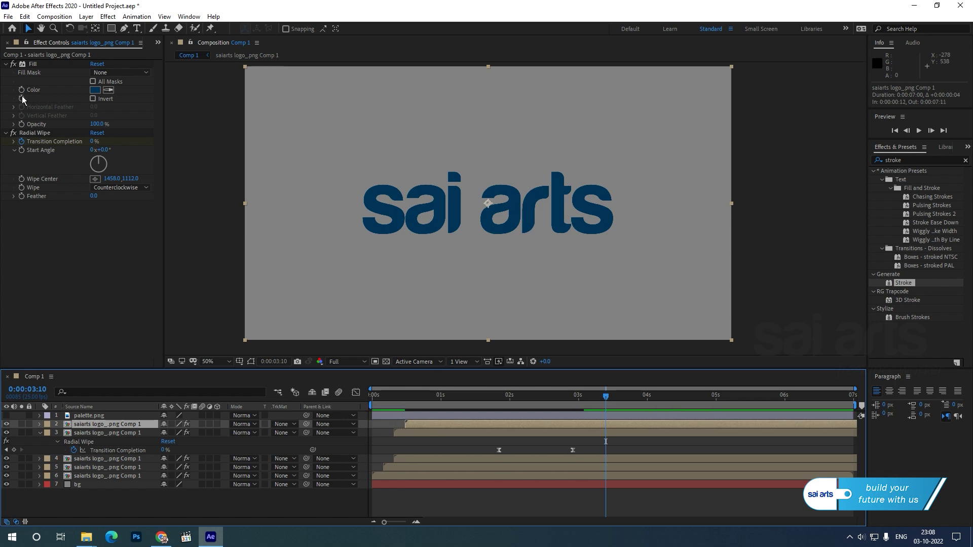
click(158, 42)
click(171, 51)
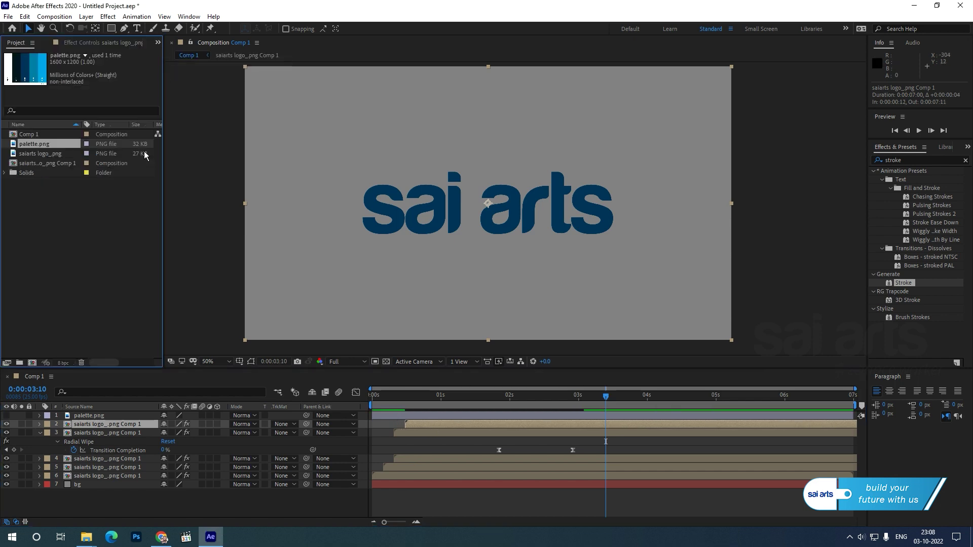
click(32, 154)
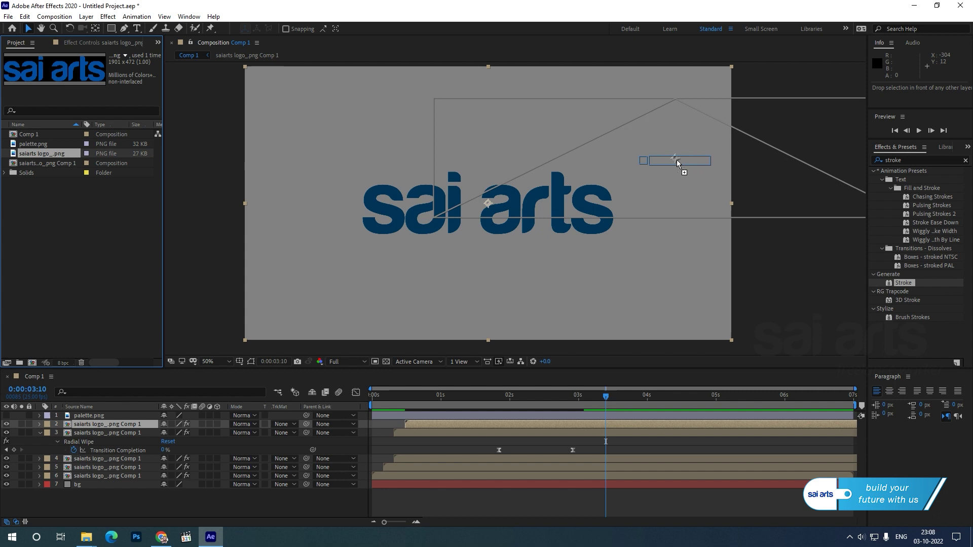
drag(45, 154, 696, 149)
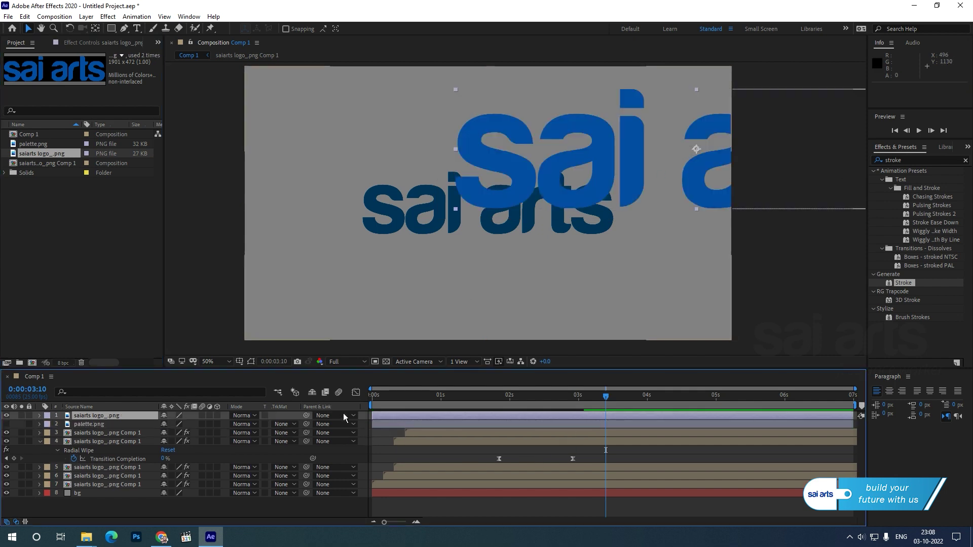
click(93, 42)
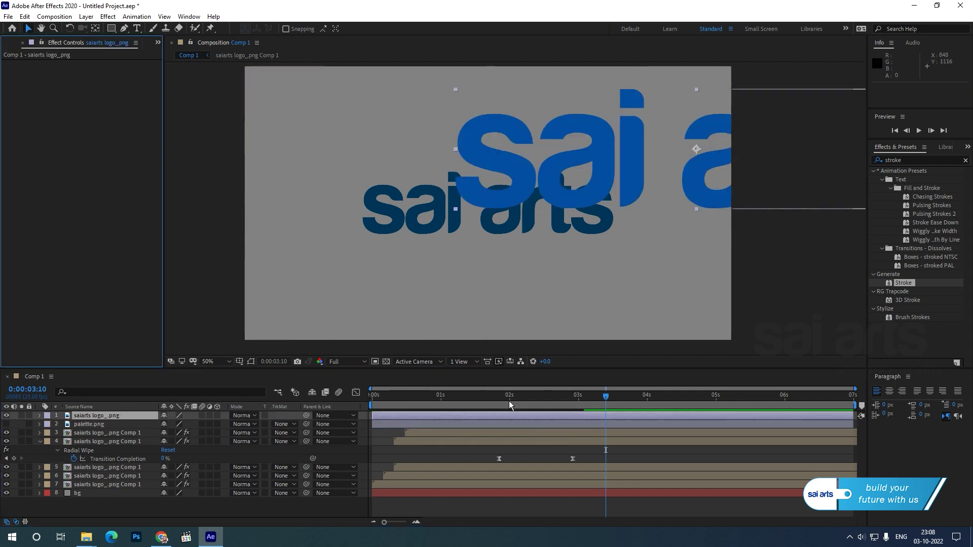
Step: Sample bright blue from the viewer into the third logo layer's Fill
click(493, 432)
click(108, 90)
click(504, 159)
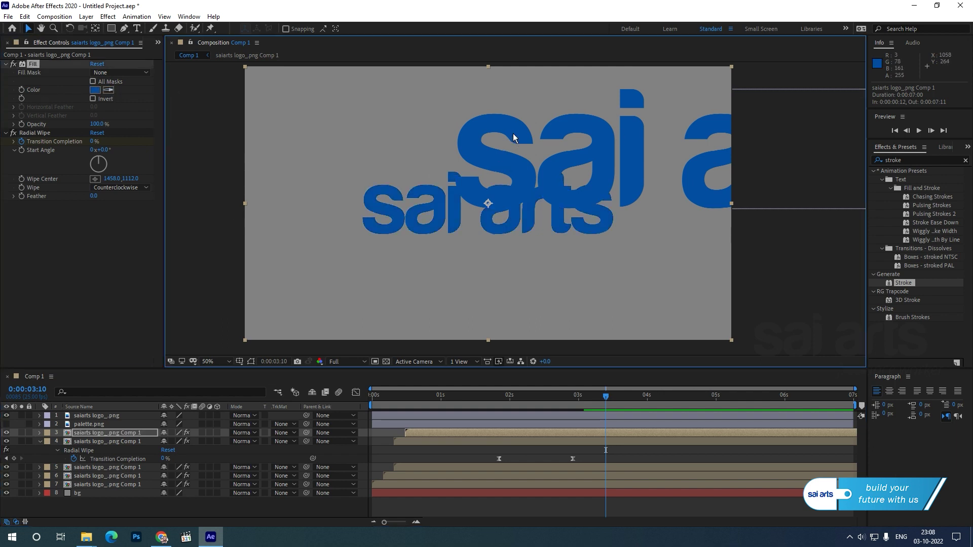
key(Delete)
key(ctrl+z)
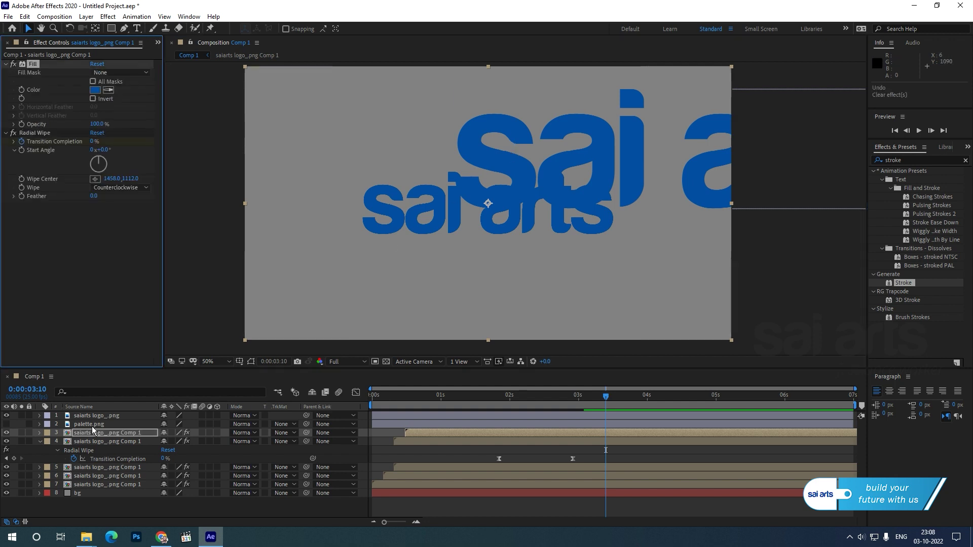
Step: Delete the stray oversized logo layer and preview the animation from 0:00 to the solid logo
click(93, 415)
key(Delete)
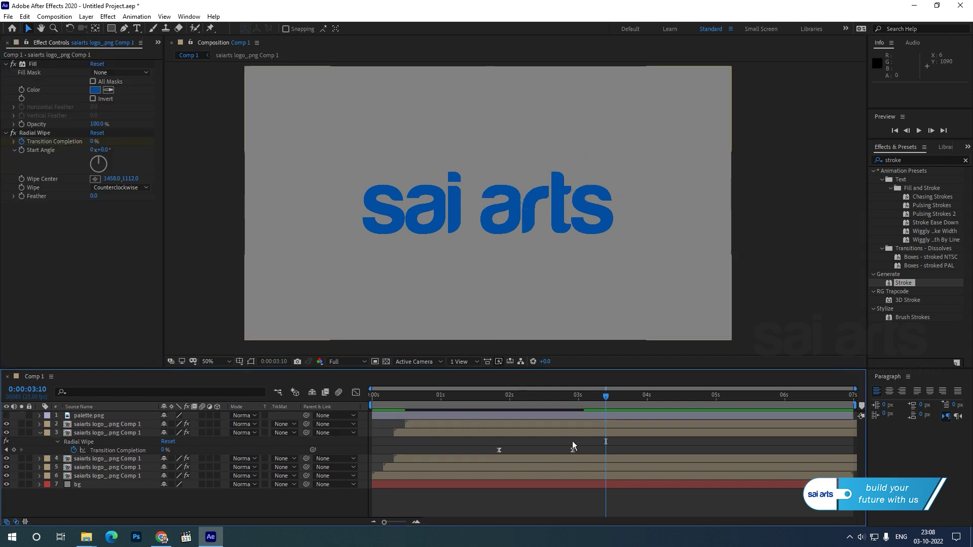
drag(556, 401, 378, 412)
key(space)
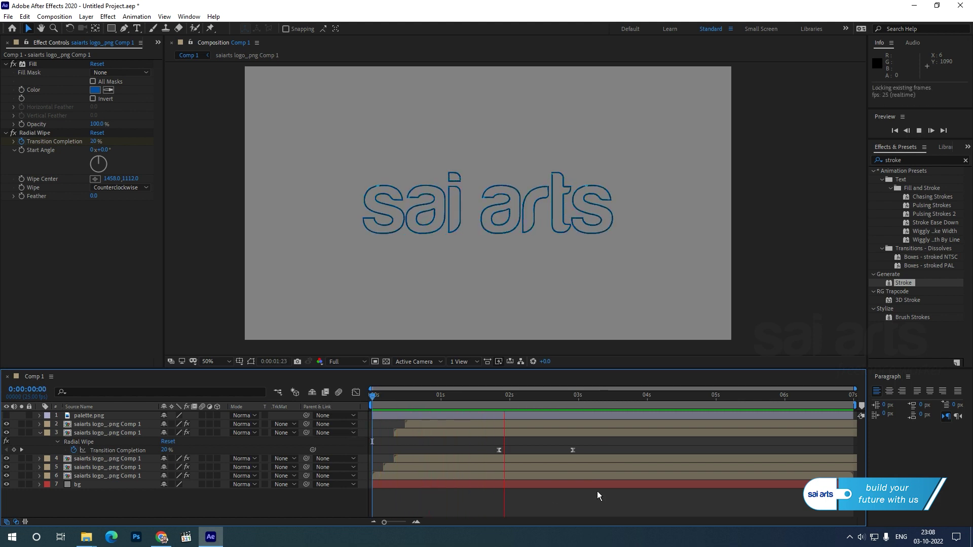
key(space)
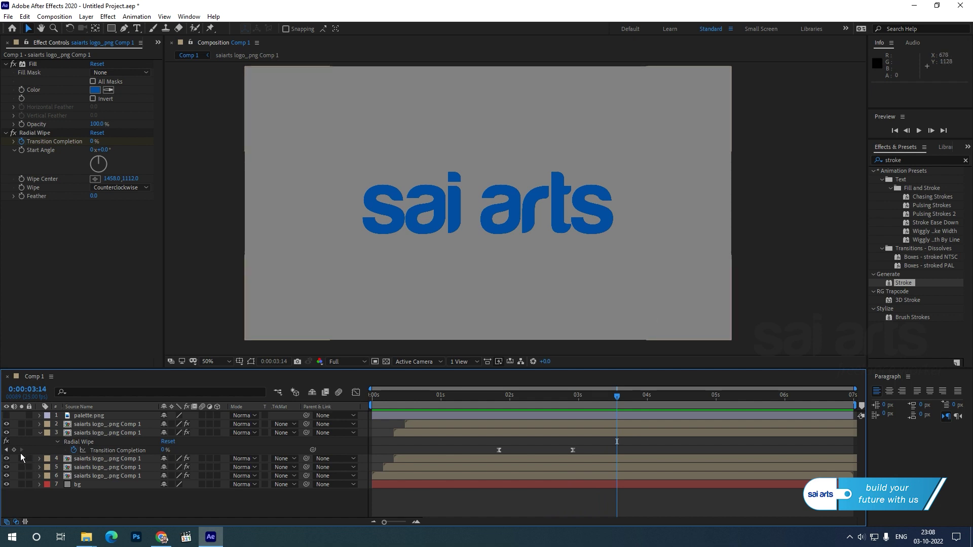
click(39, 432)
click(373, 393)
key(space)
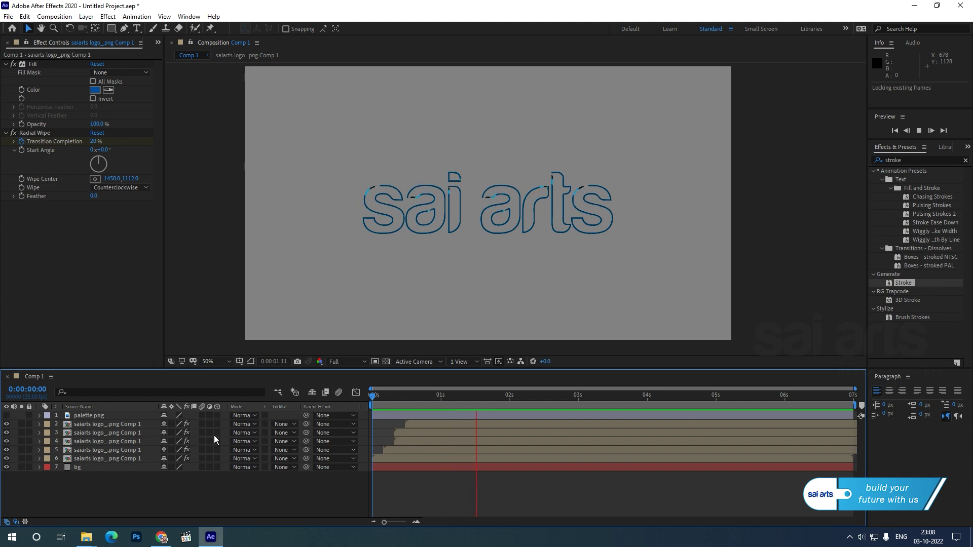
key(space)
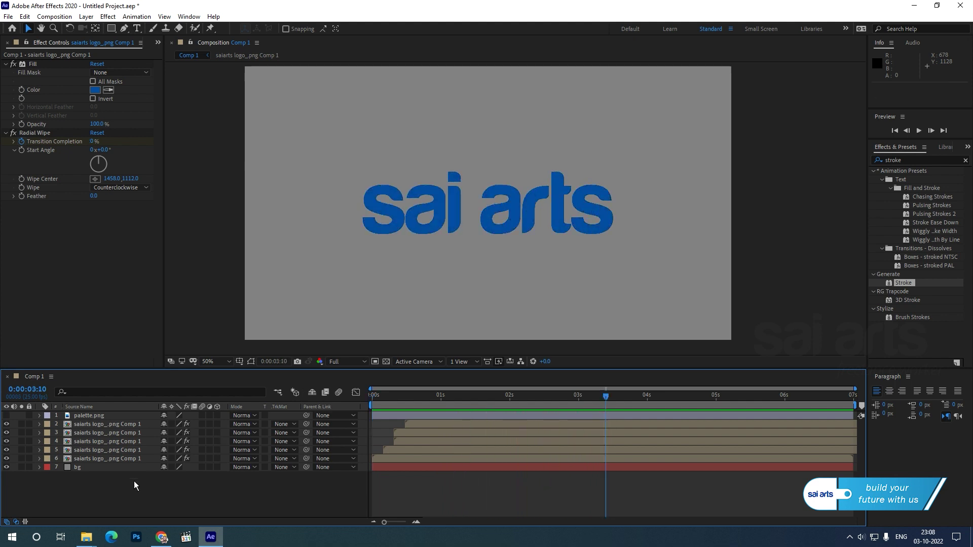
click(84, 425)
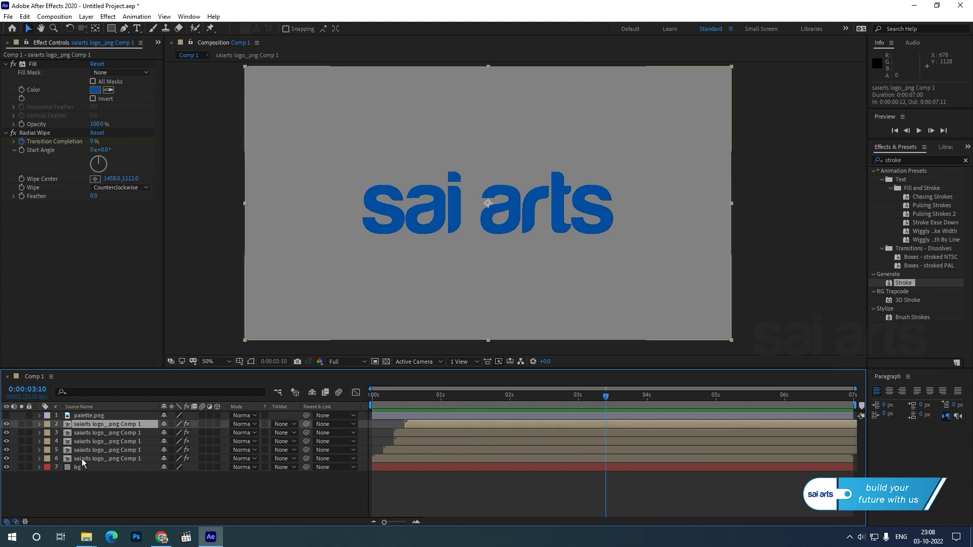
Step: Pre-compose the five selected logo layers into one comp named 'animation'
shift+click(81, 458)
right_click(87, 448)
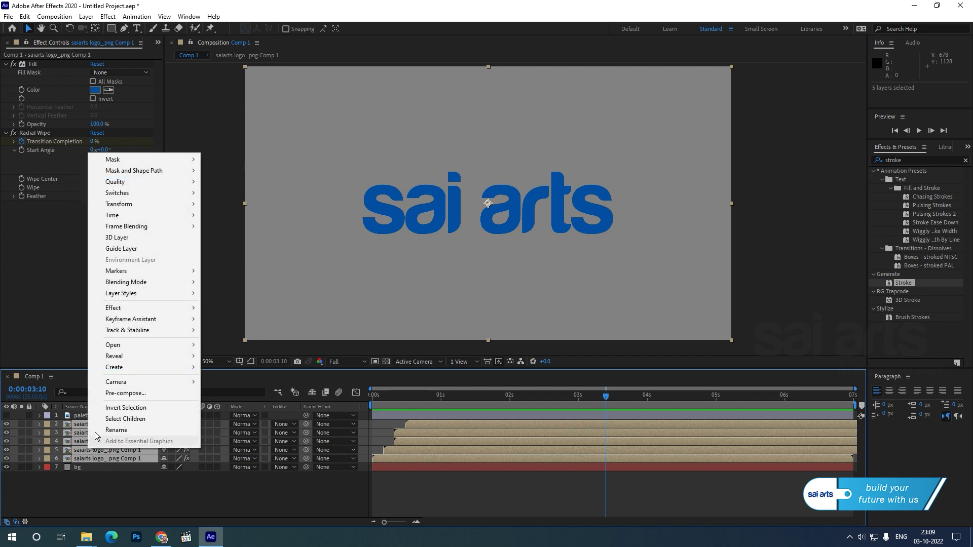
click(129, 394)
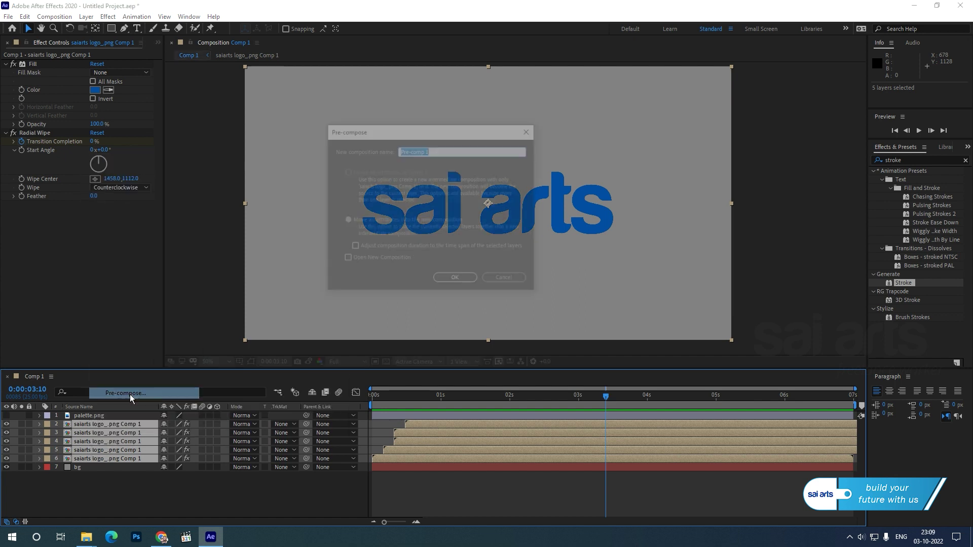
text(animation)
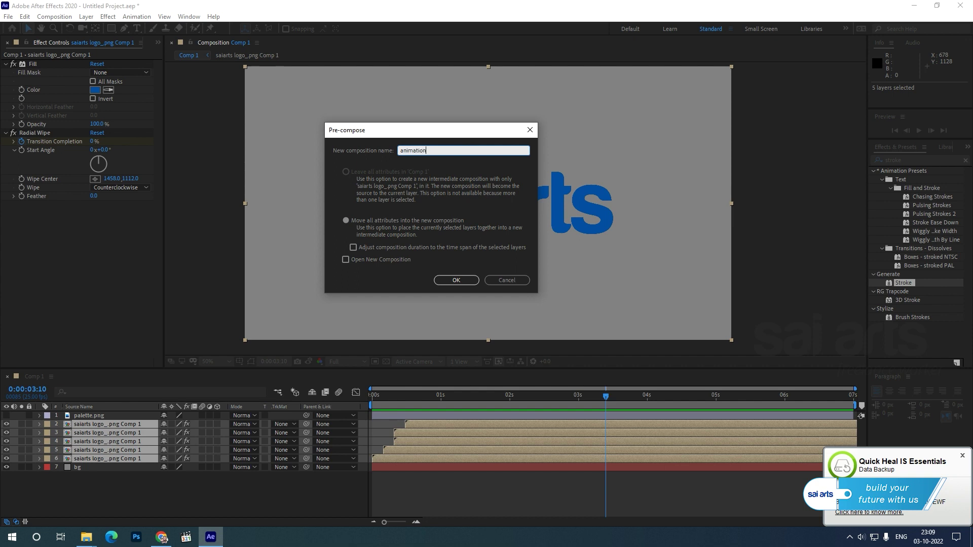
click(454, 280)
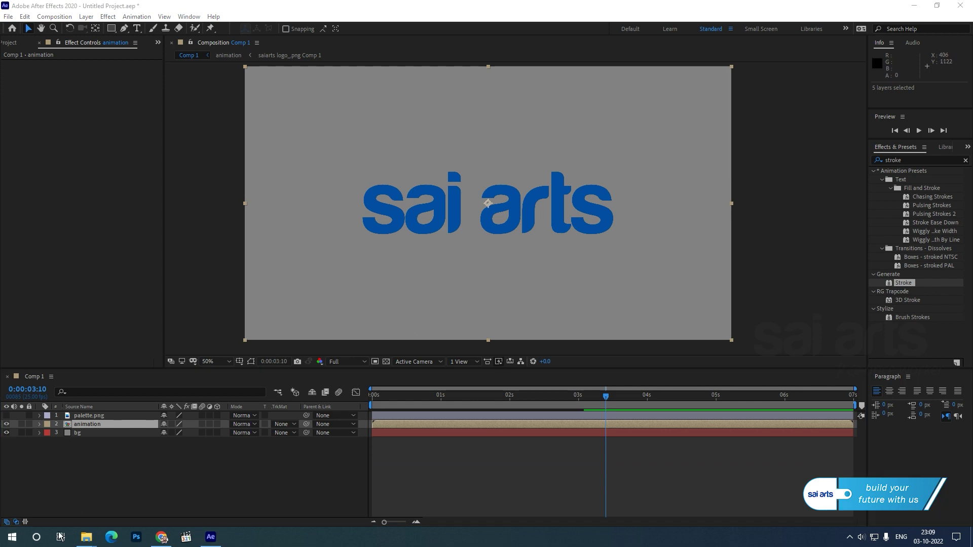
Step: Duplicate the animation layer with Ctrl+D and rename the lower copy 'shadow'
click(81, 426)
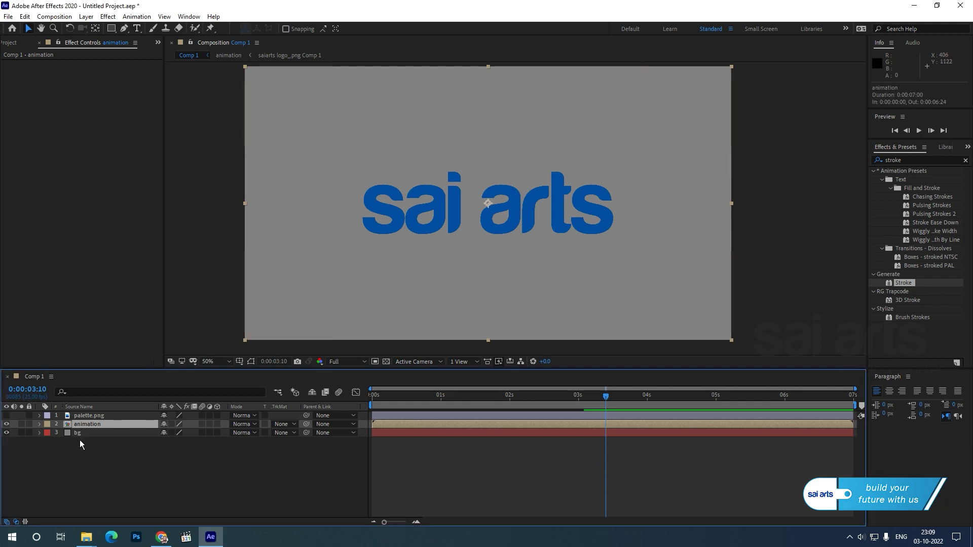
key(ctrl+d)
click(82, 434)
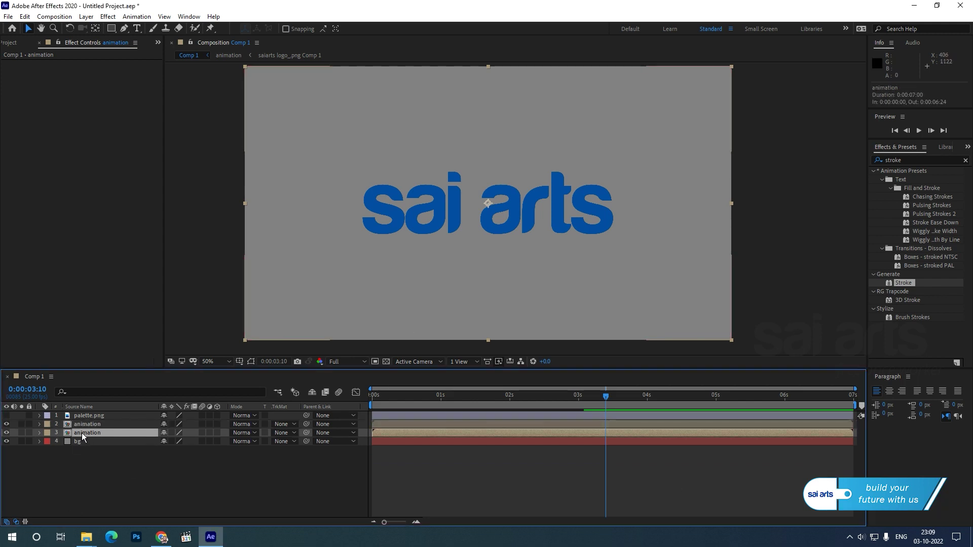
right_click(82, 433)
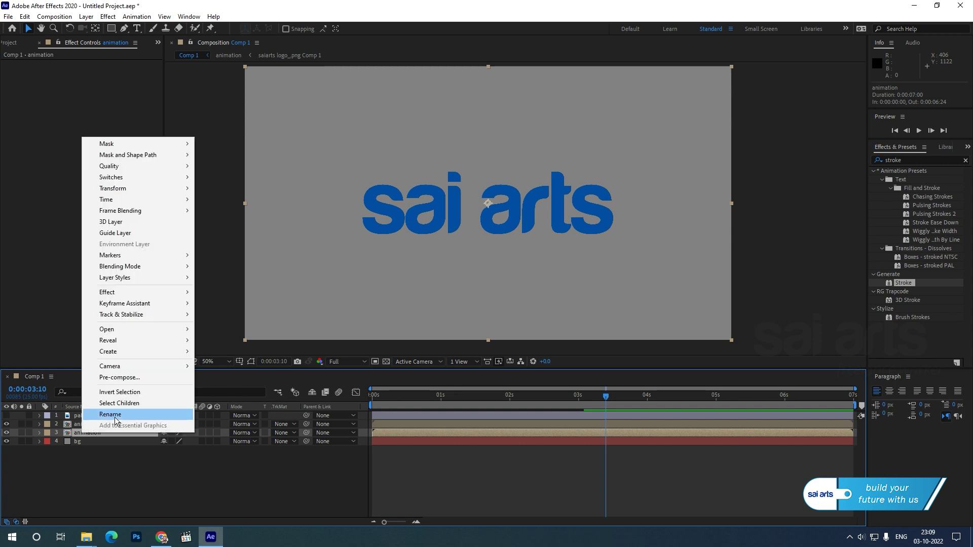
click(114, 417)
text(shadow)
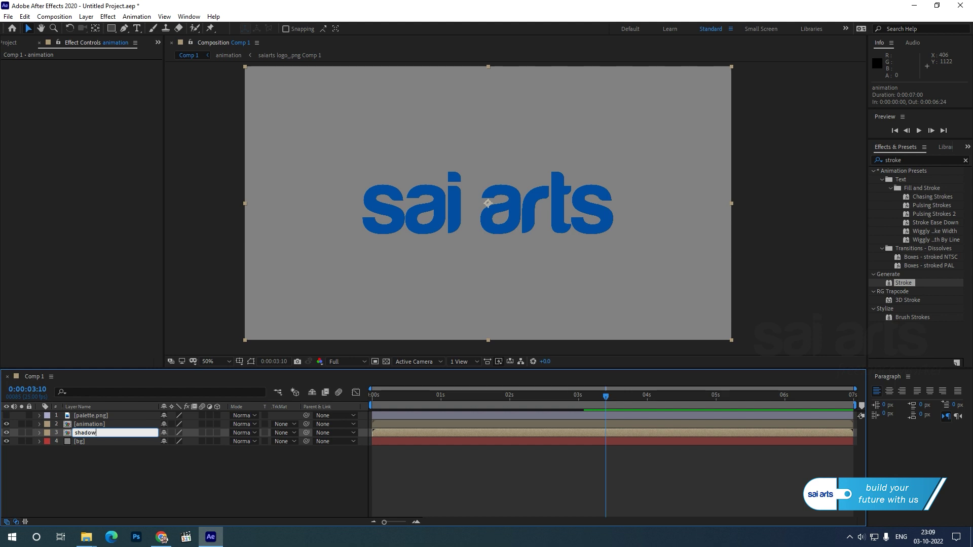
key(Return)
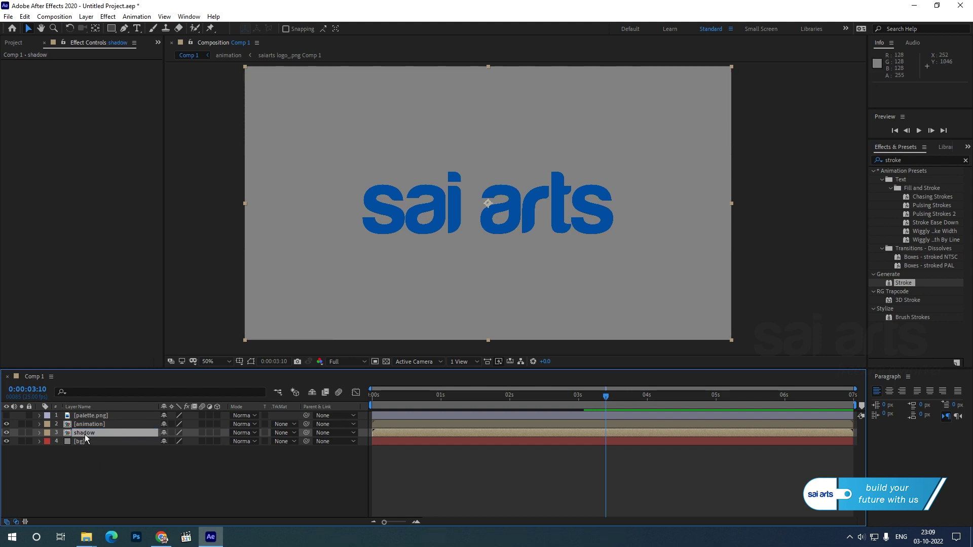
click(913, 161)
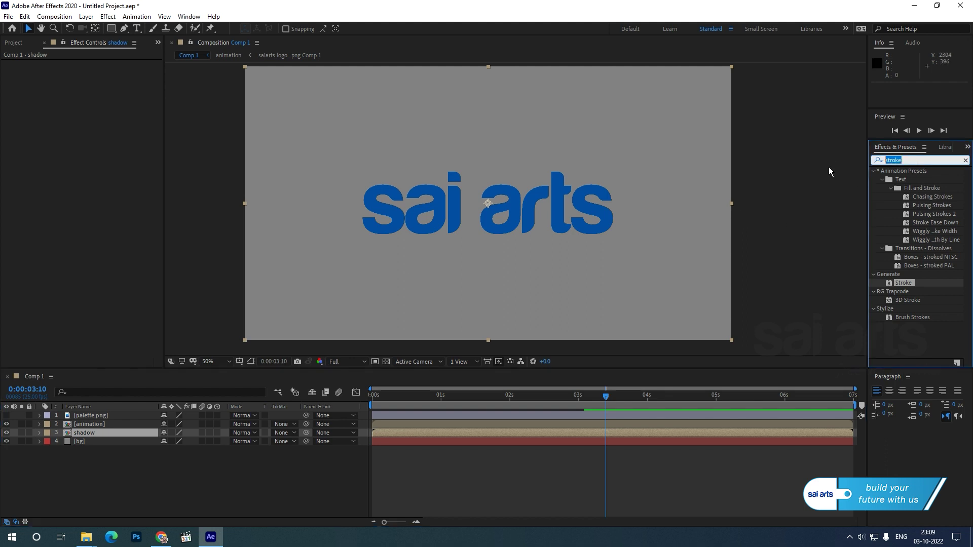
Step: Apply the Fill effect to the shadow layer with black as the fill colour
text(fill)
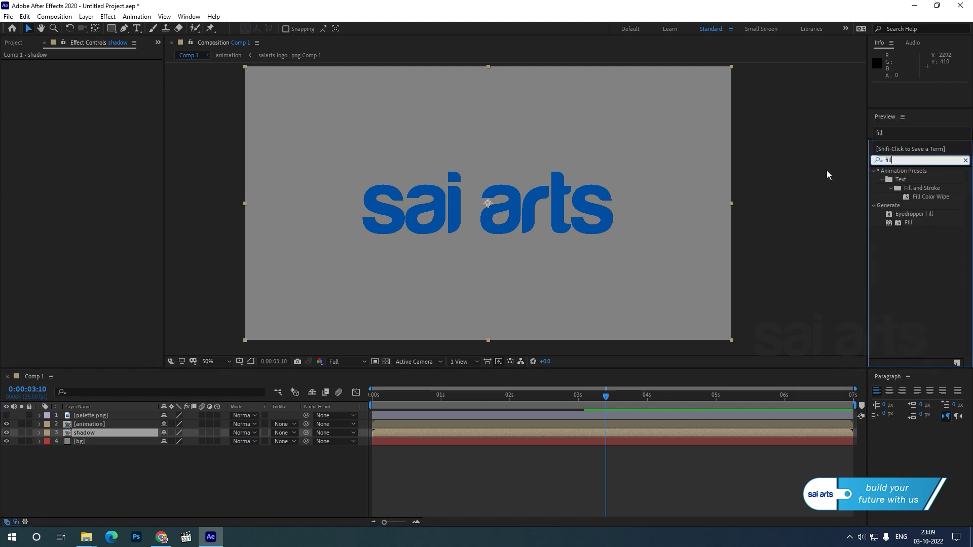
click(904, 224)
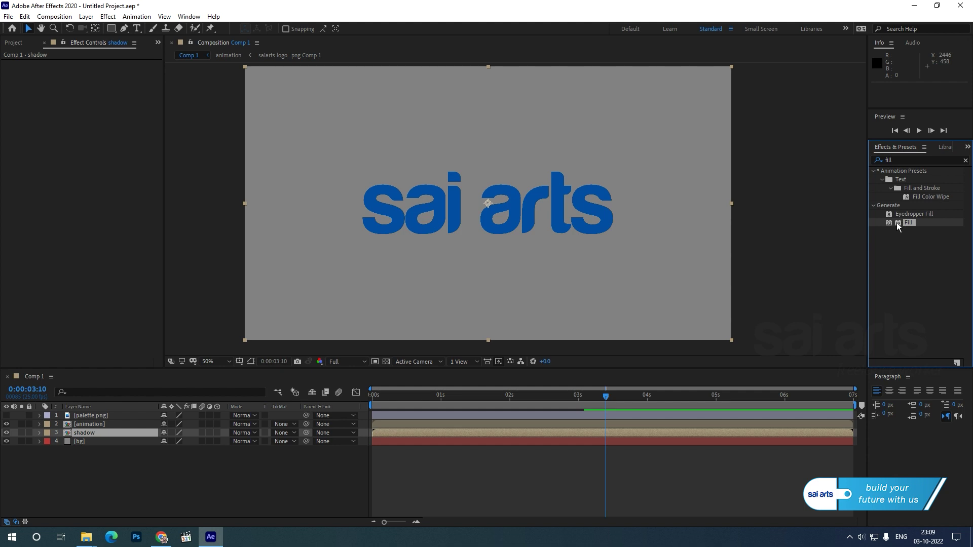
double_click(896, 223)
click(91, 86)
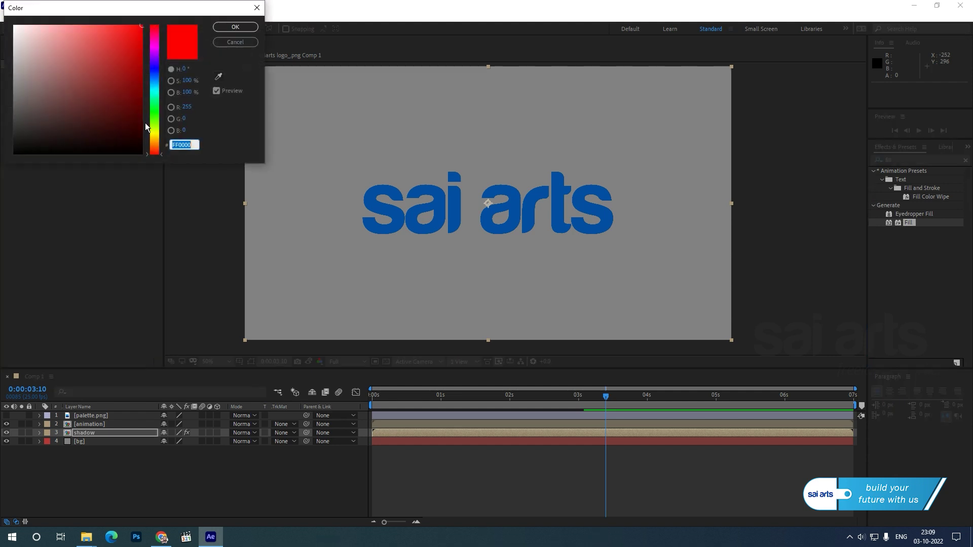
click(242, 31)
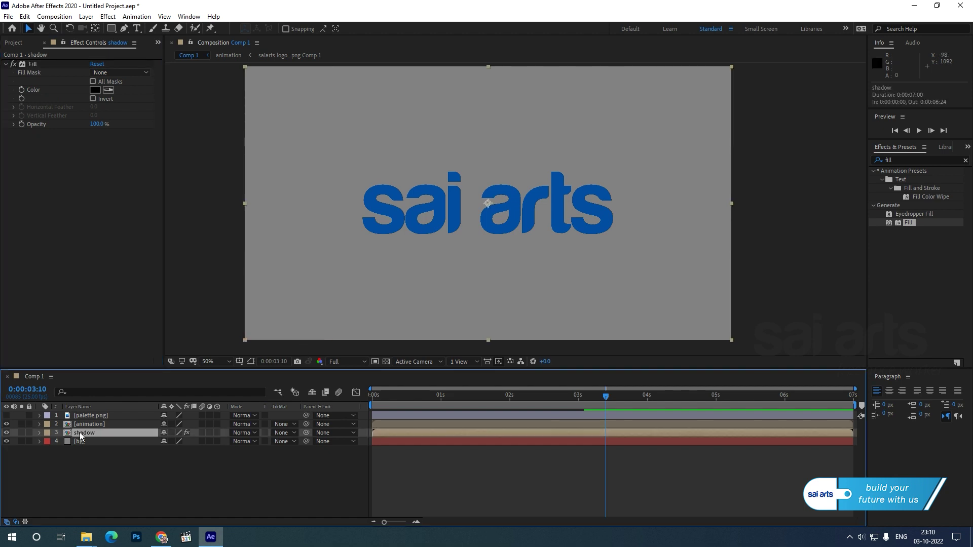
click(108, 16)
Step: Add CC Radial Fast Blur to the shadow layer with centre 520,-348 and Amount 90
mouse_move(136, 90)
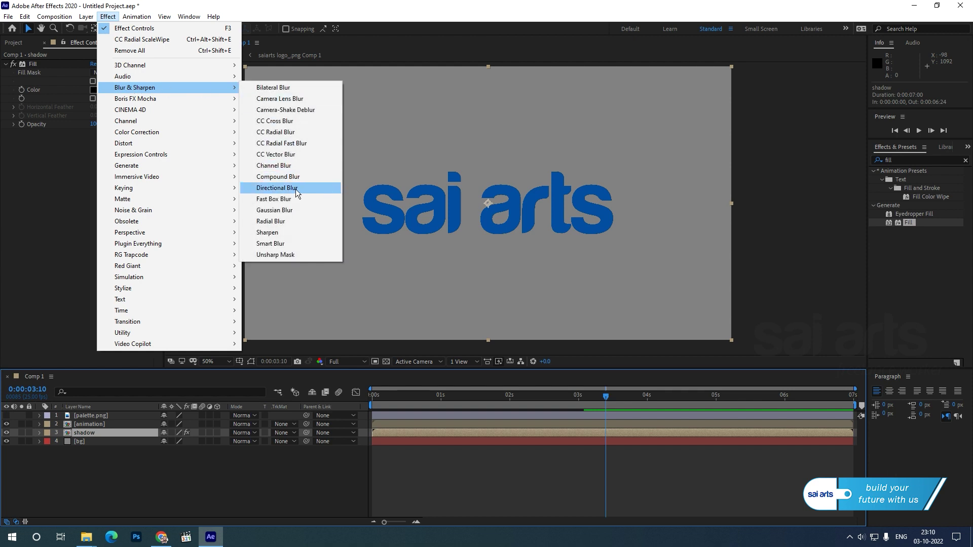
click(300, 145)
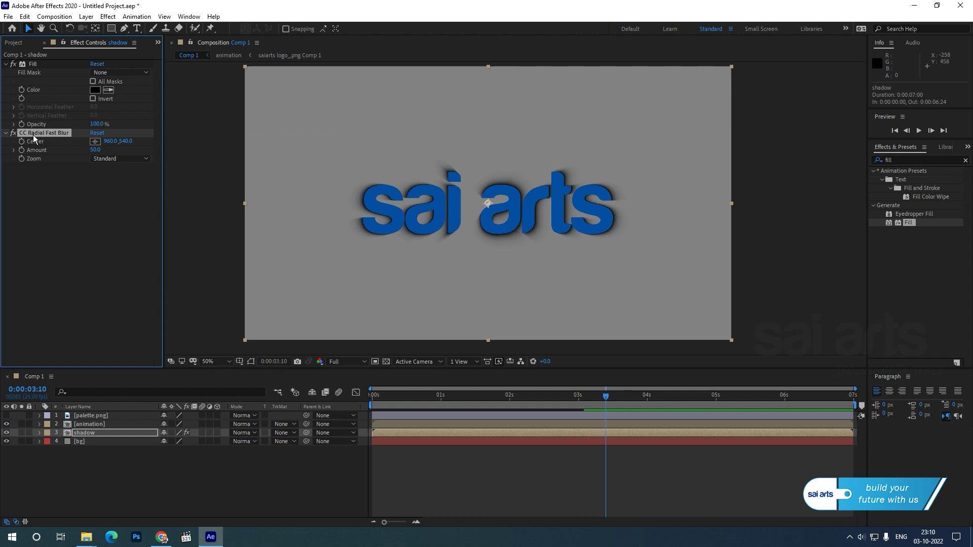
scroll(524, 218, down, 2)
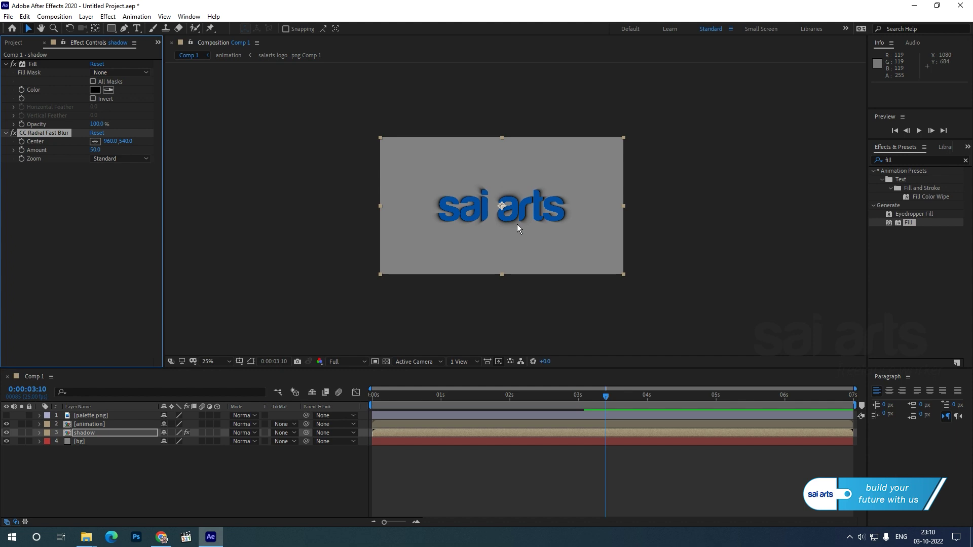
click(95, 142)
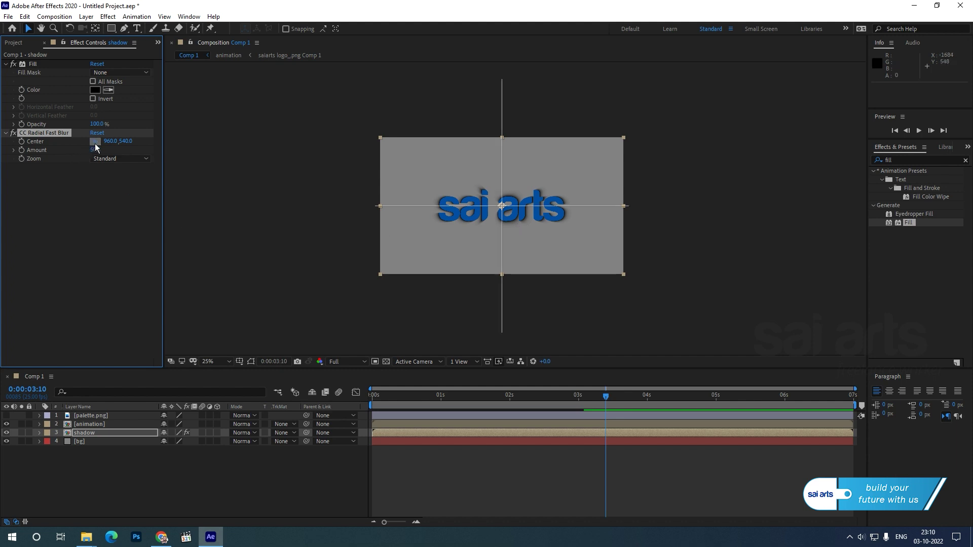
click(446, 94)
scroll(529, 262, up, 2)
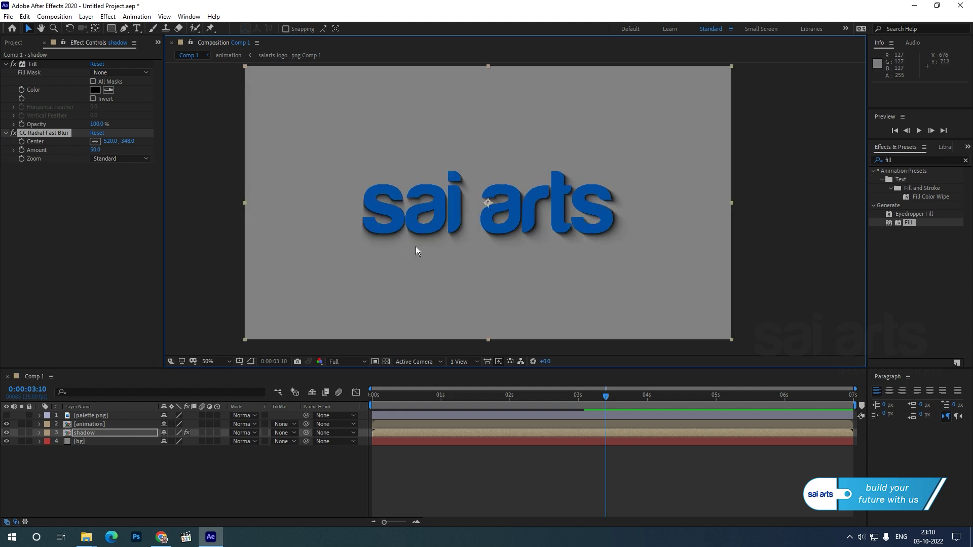
click(94, 150)
text(0)
key(Return)
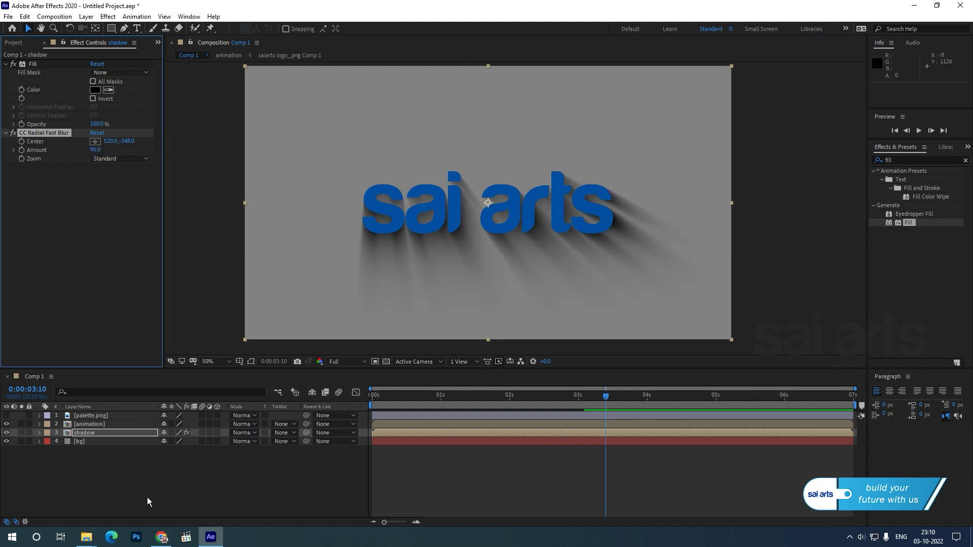
click(78, 434)
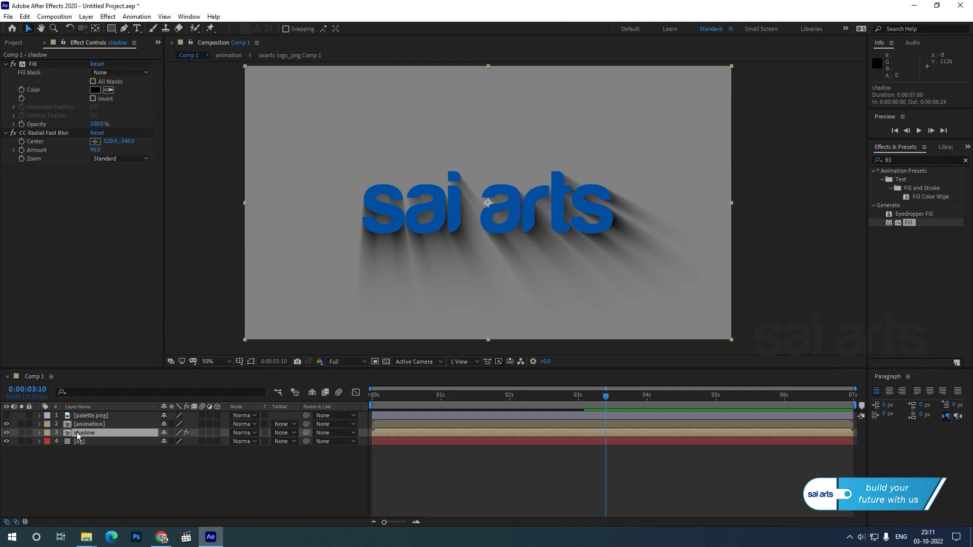
Step: Set the shadow layer's opacity to 50%
key(t)
click(170, 441)
text(50)
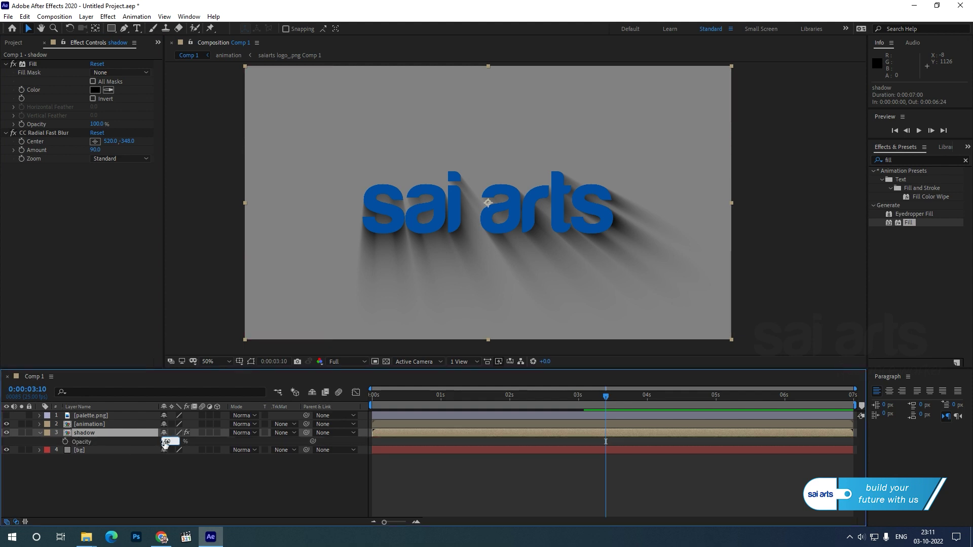
key(Return)
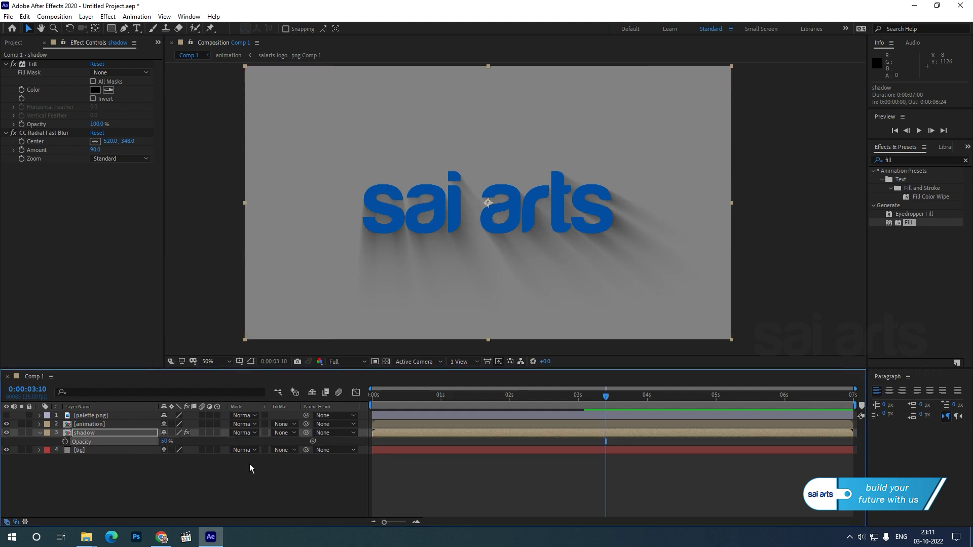
Step: Preview the logo and shadow from the start at 25% view, then return to 50%
key(comma)
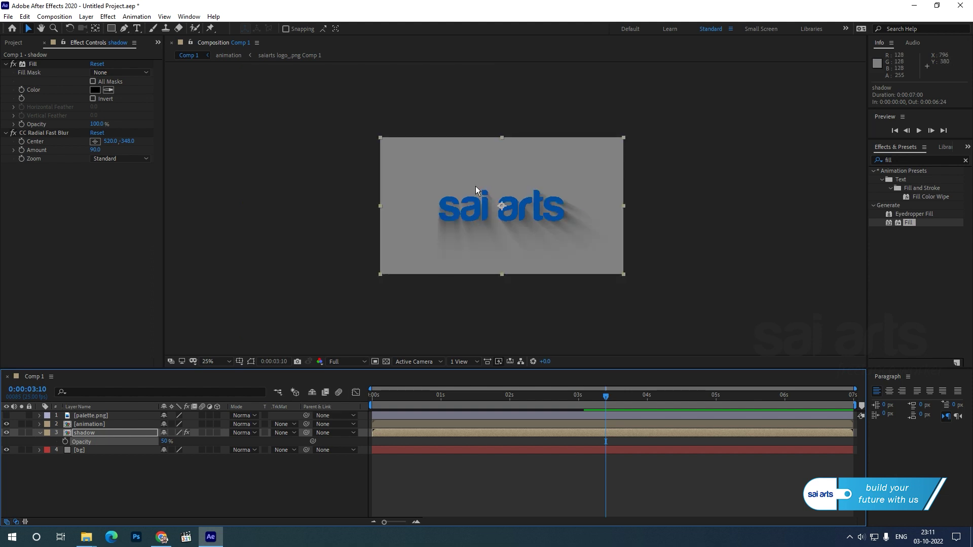
click(384, 395)
key(space)
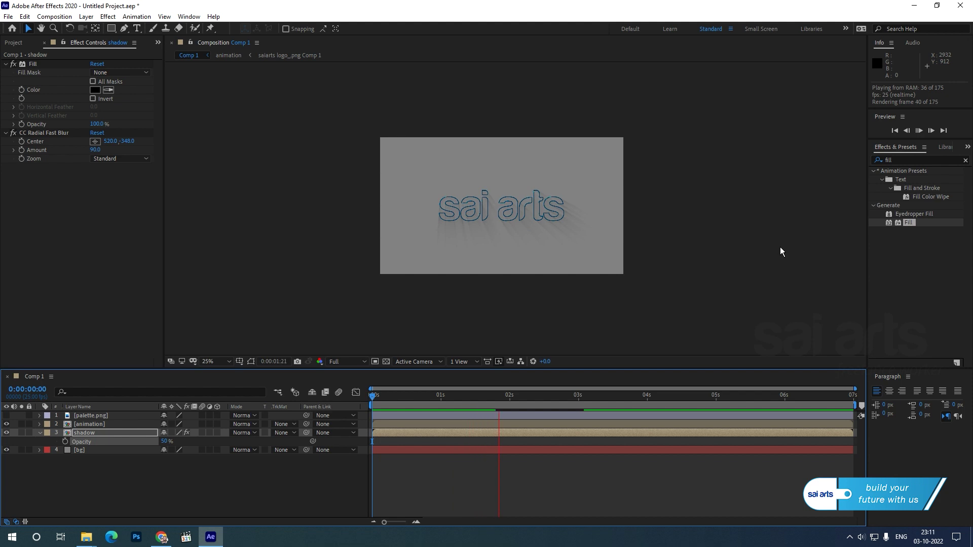
key(space)
key(period)
Step: Bring up the shadow's CC Radial Fast Blur controls in Effect Controls
right_click(94, 218)
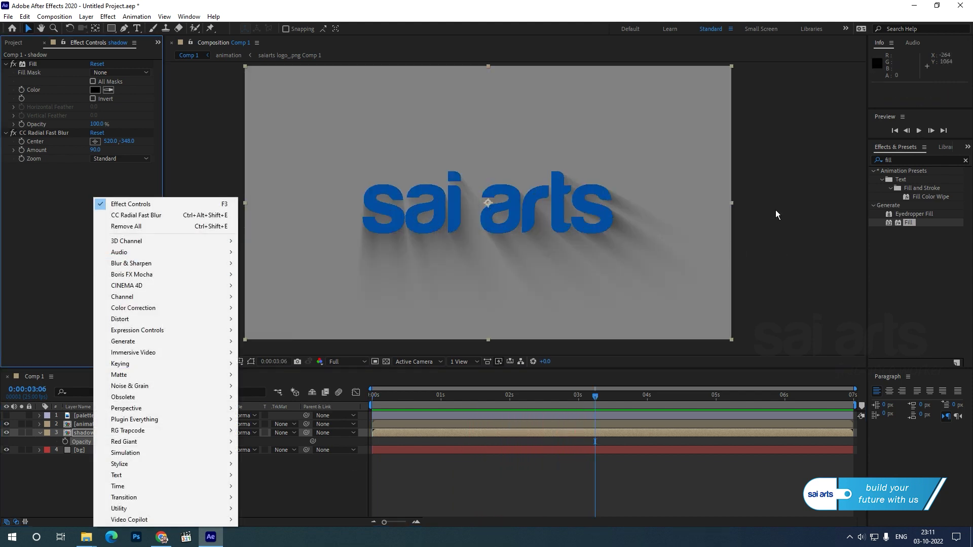
click(776, 210)
scroll(518, 204, down, 2)
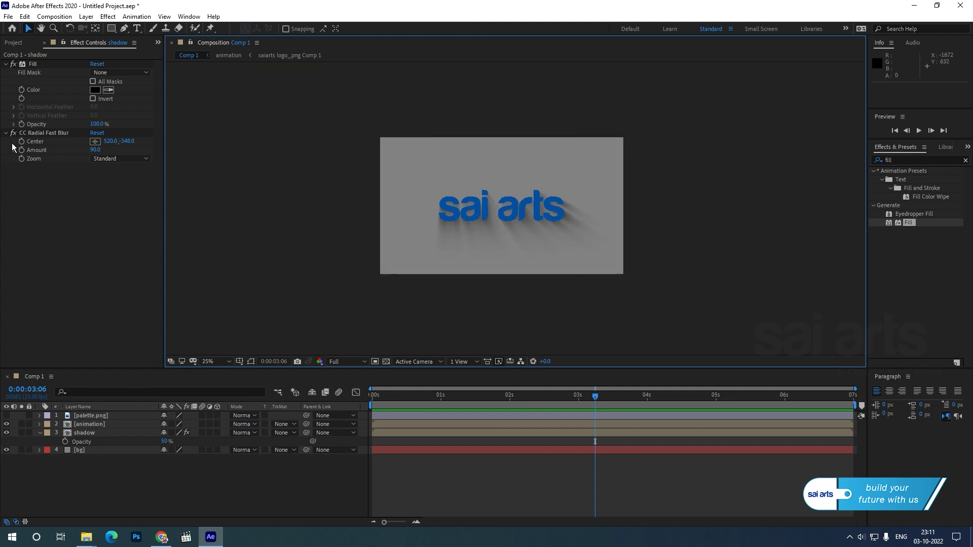
Step: Keyframe the blur centre at 400,-448 at about 3 seconds
click(42, 134)
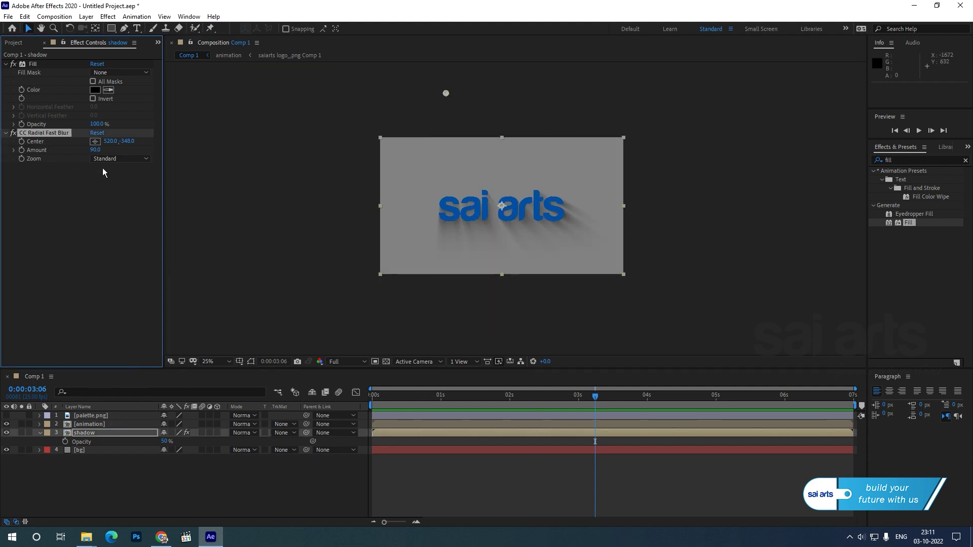
mouse_move(446, 93)
mouse_down()
mouse_move(439, 75)
mouse_move(443, 83)
mouse_move(430, 84)
mouse_up()
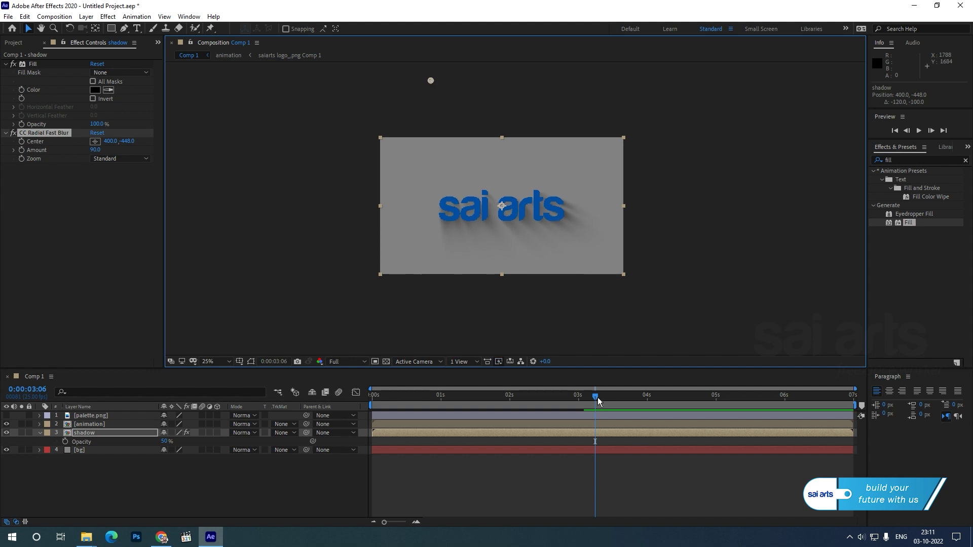
drag(486, 396, 566, 410)
key(space)
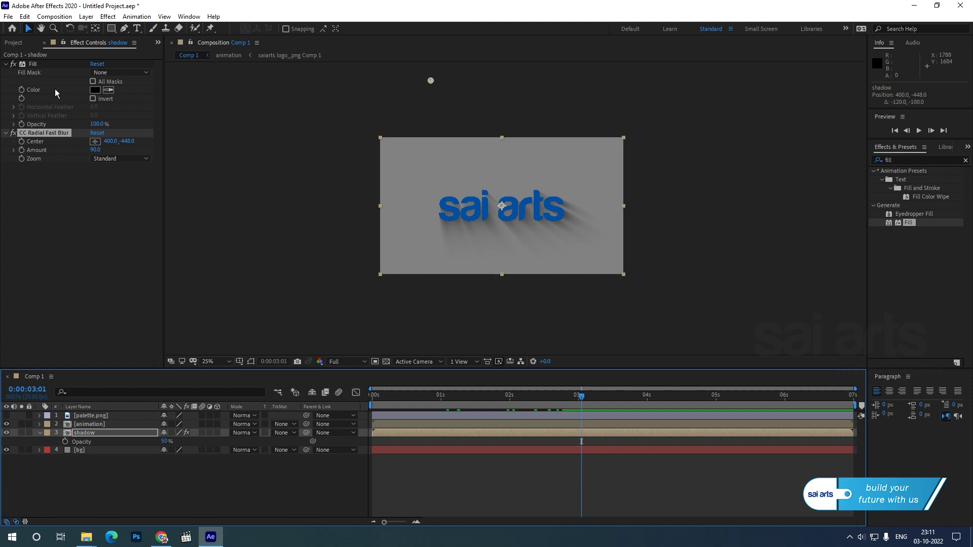
click(28, 143)
Step: At 4 seconds, move the blur centre to 1556,-448 and preview the sweep
drag(576, 403, 647, 400)
drag(429, 82, 577, 85)
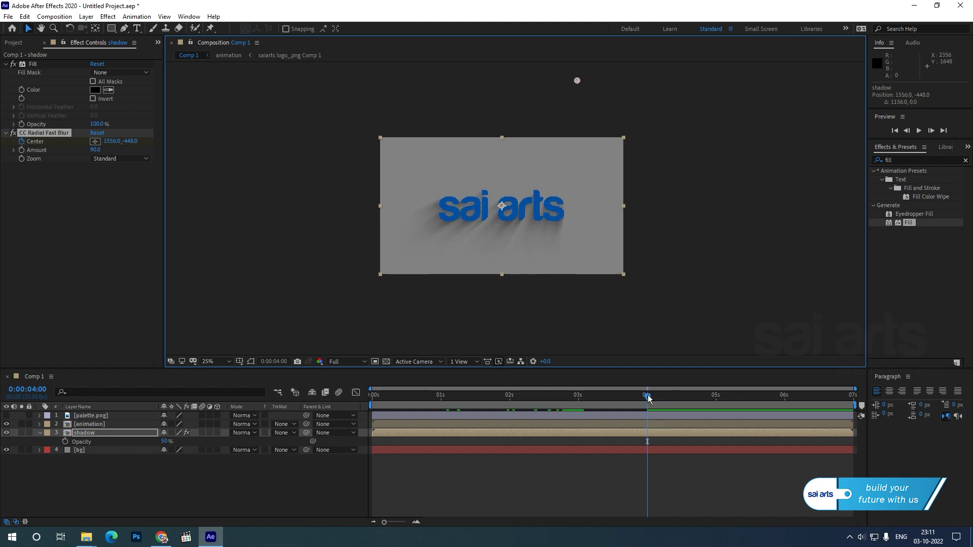
key(ctrl+z)
key(space)
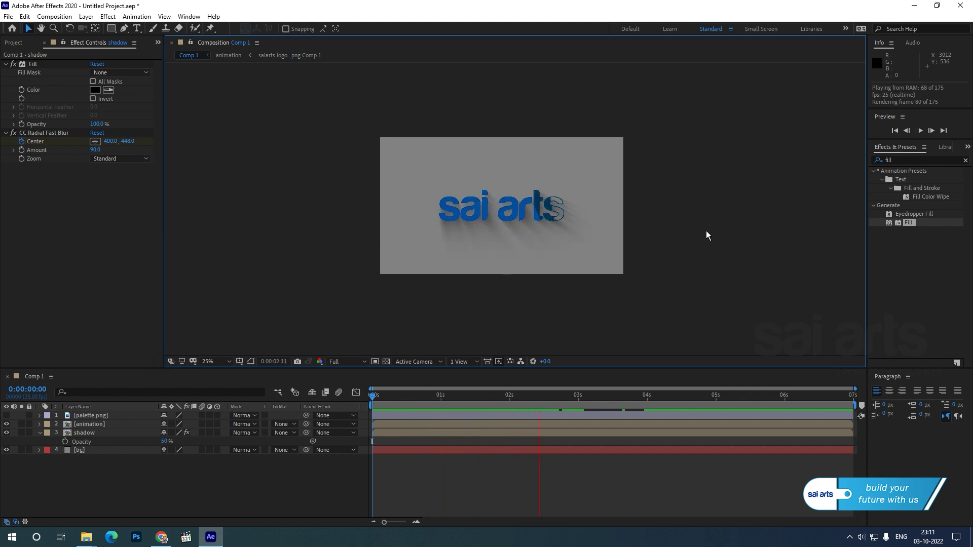
key(ctrl+shift+z)
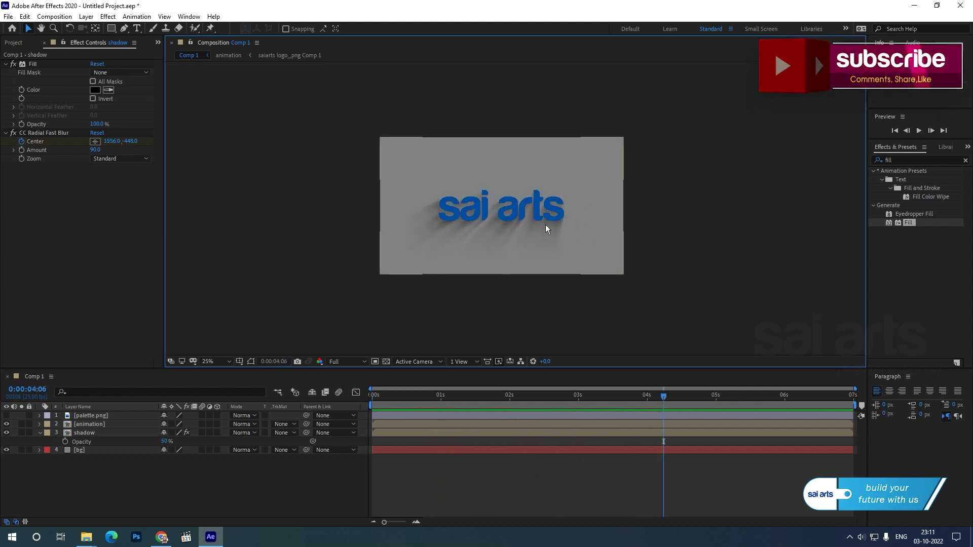
Step: Fit the whole composition in the viewer and replay the shadow sweep from the start
scroll(545, 224, up, 1)
click(220, 362)
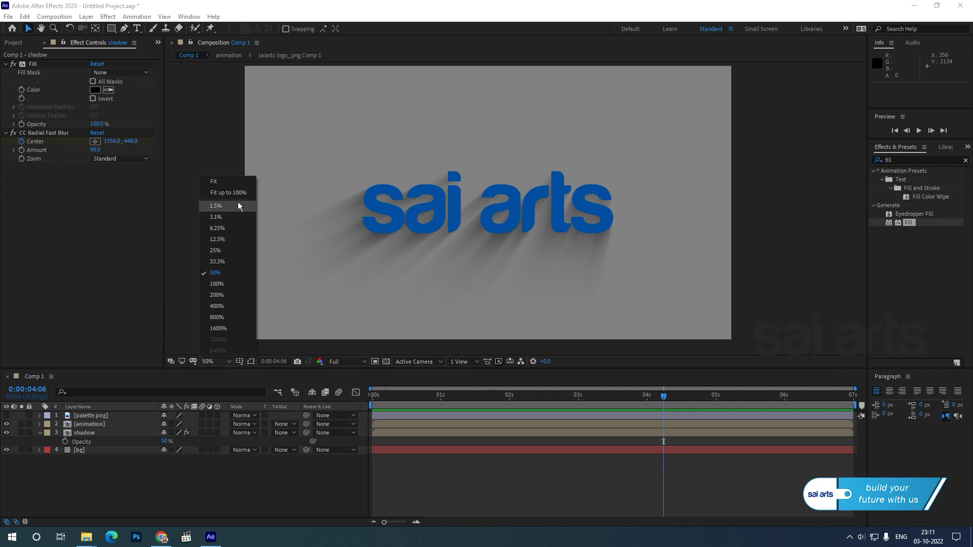
click(228, 193)
drag(664, 396, 520, 396)
key(ctrl+z)
key(Home)
key(space)
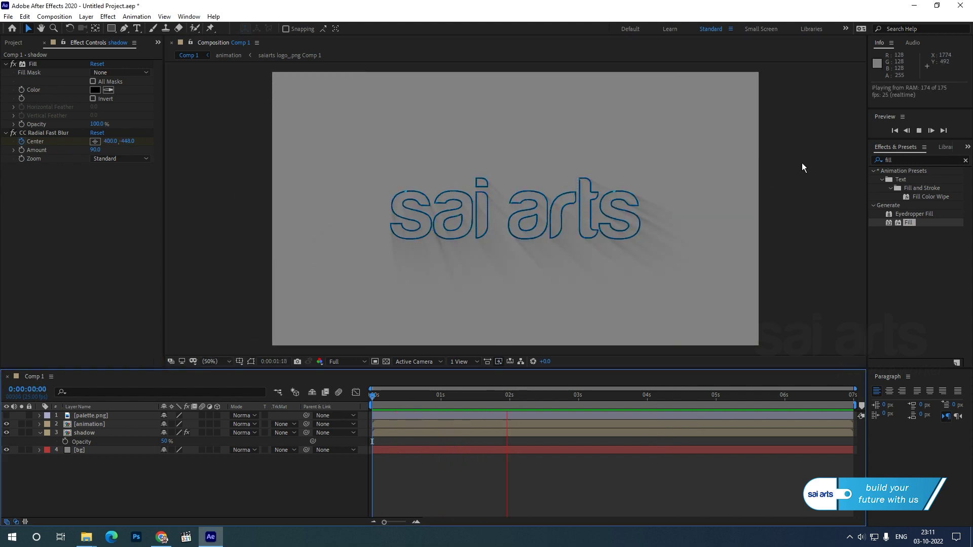
key(ctrl+shift+z)
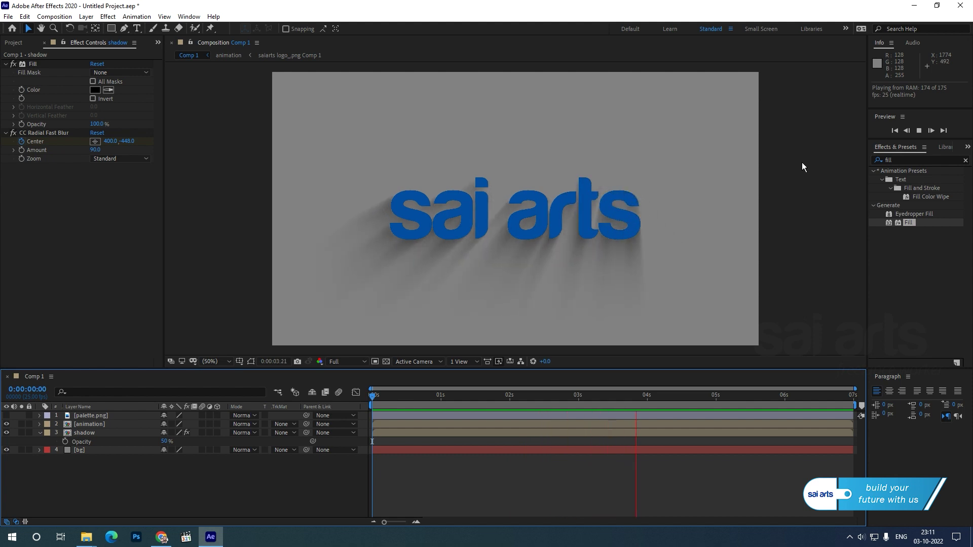
key(space)
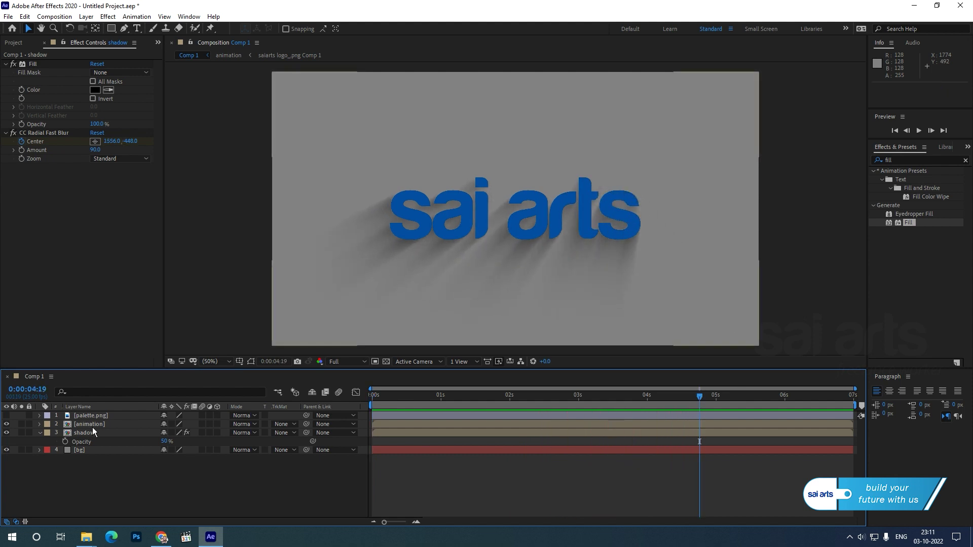
click(84, 433)
Step: Apply Easy Ease to both Center keyframes of the shadow blur
key(u)
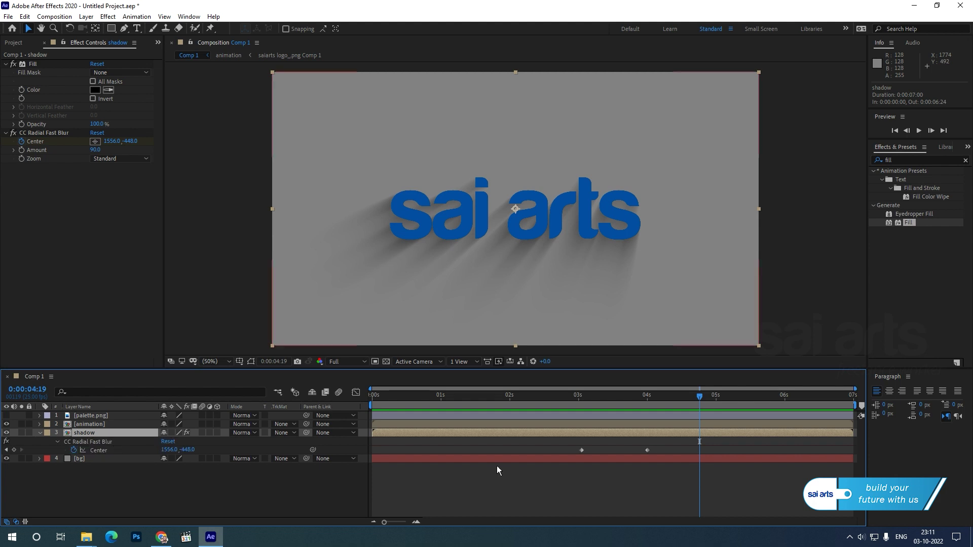
click(669, 449)
drag(685, 449, 563, 451)
key(F9)
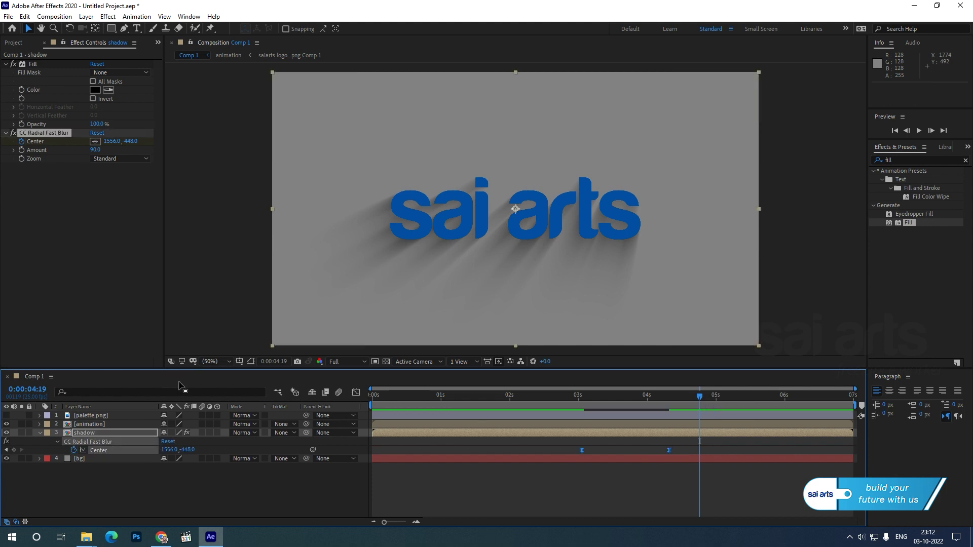
Step: Pull the speed-graph influence handles inward into a tall, sharp peak, then preview
click(356, 392)
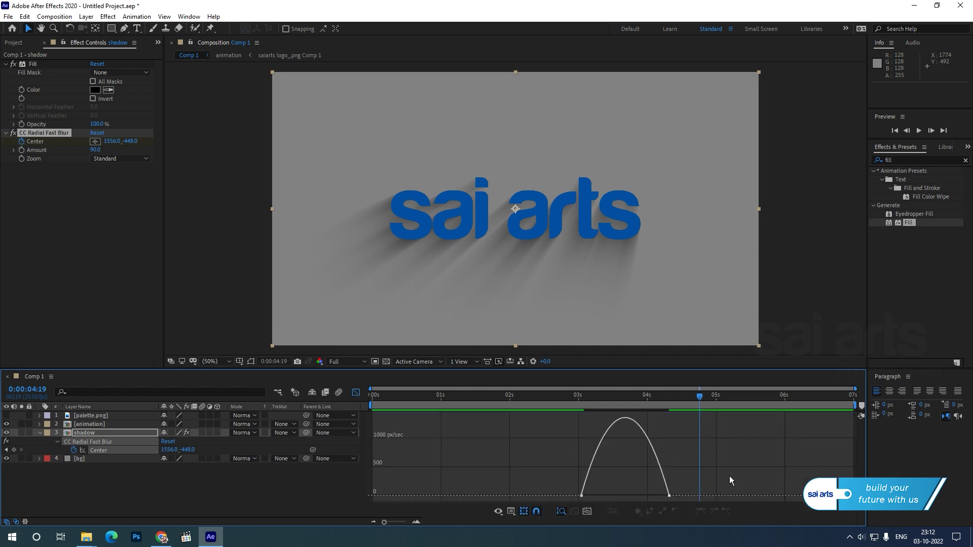
click(669, 469)
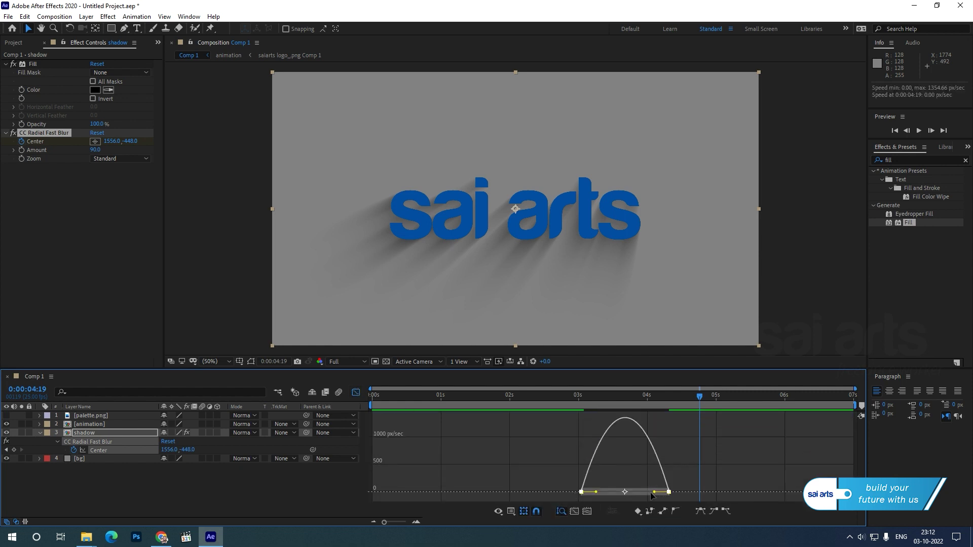
drag(653, 491, 602, 492)
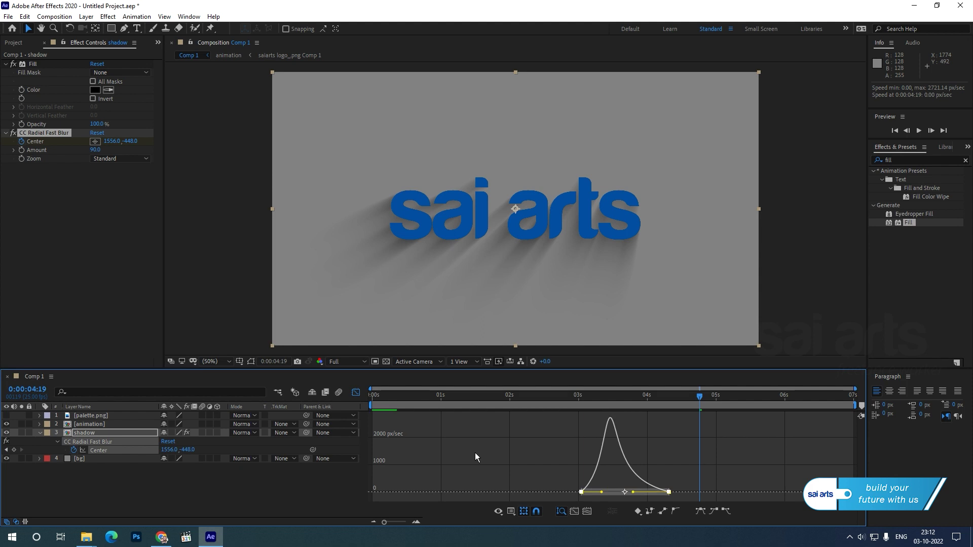
click(356, 392)
key(Home)
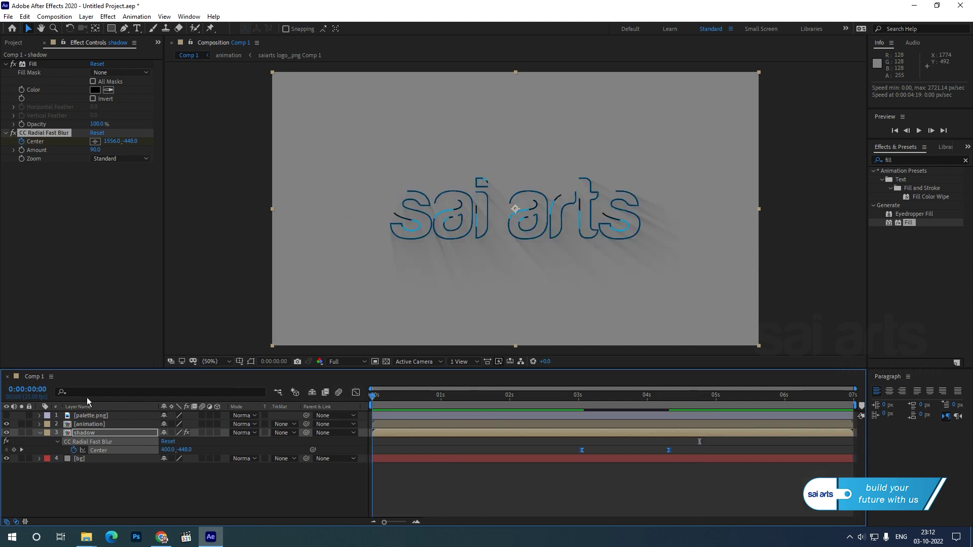
key(space)
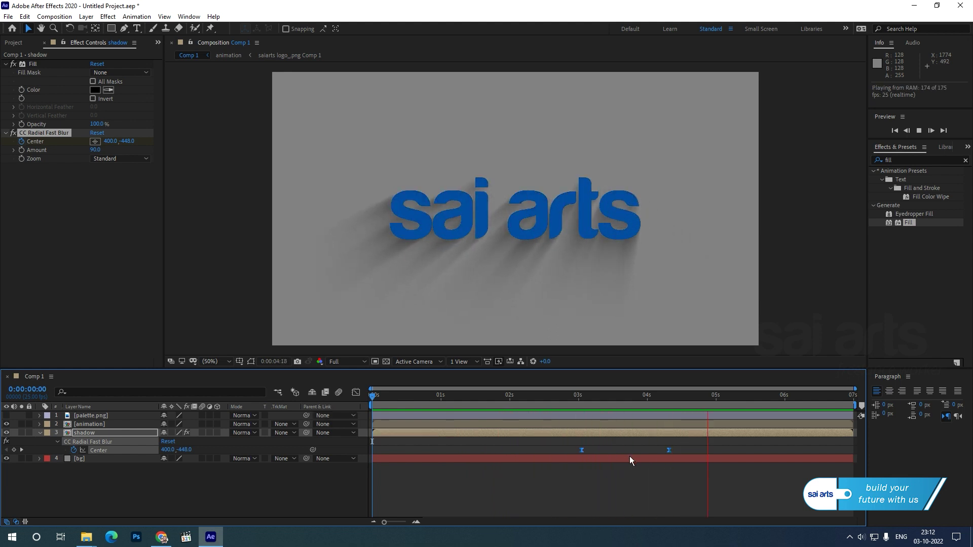
Step: Push the second Center keyframe later to about 4:14
mouse_move(609, 412)
mouse_down()
mouse_move(576, 428)
mouse_move(585, 451)
mouse_up()
click(663, 449)
drag(675, 451, 685, 451)
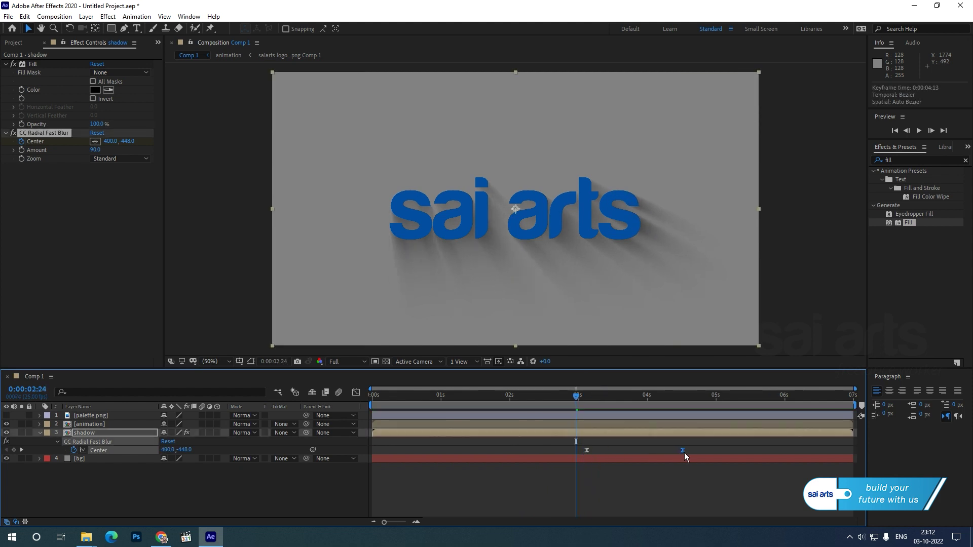
Step: Move the first Center keyframe earlier to about 1:18 and preview the new timing
drag(577, 397, 523, 415)
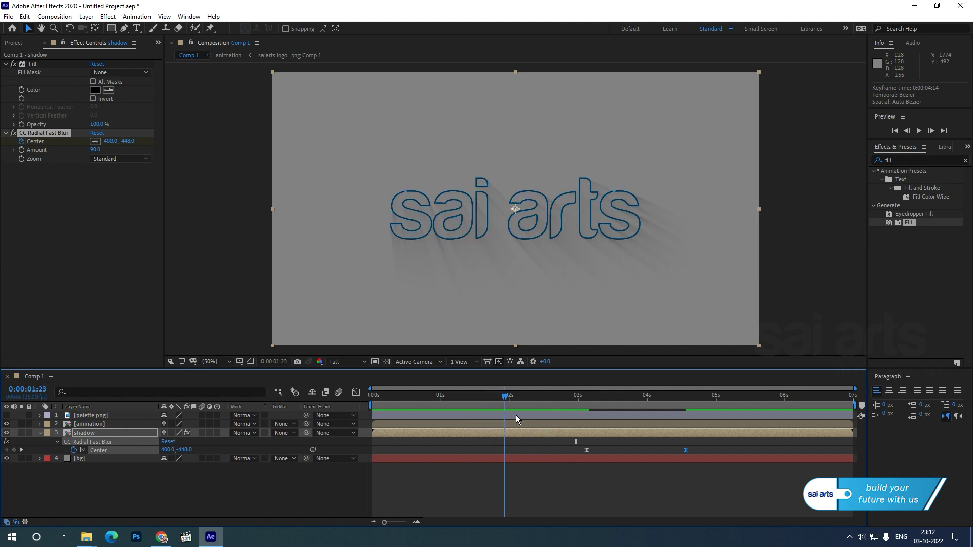
drag(587, 450, 540, 450)
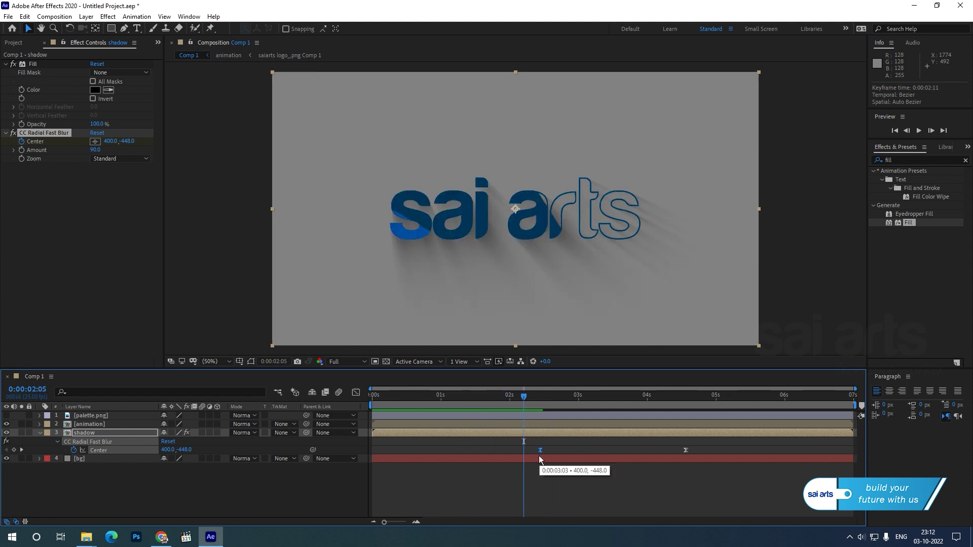
key(space)
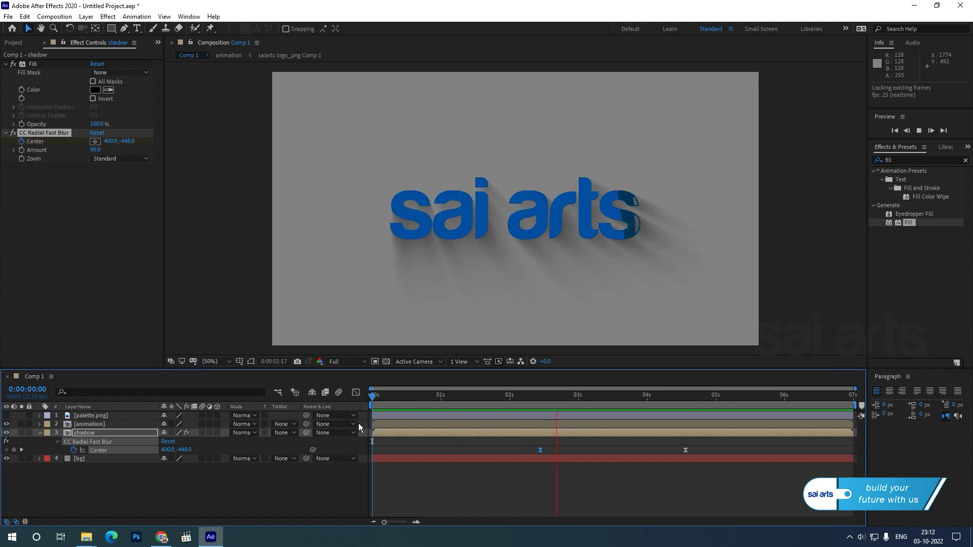
drag(540, 450, 488, 454)
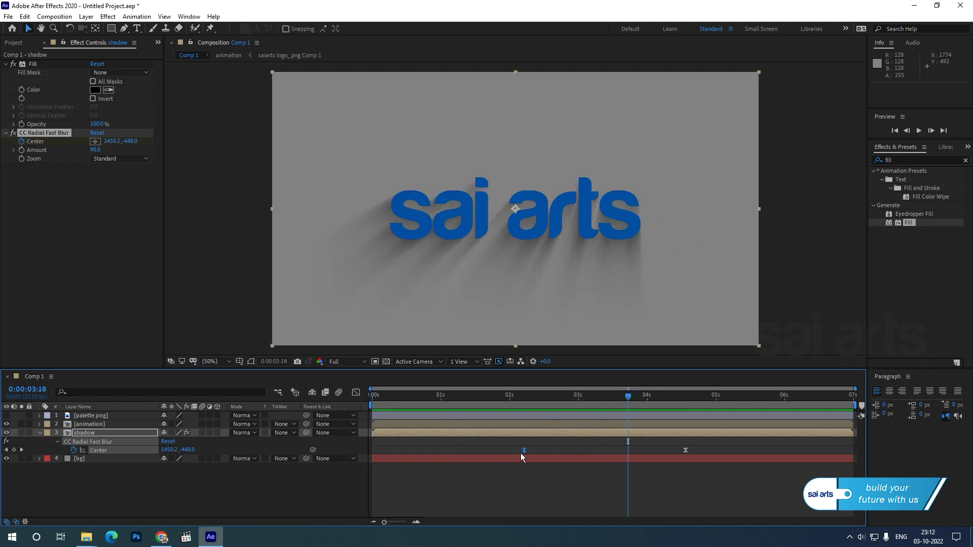
key(space)
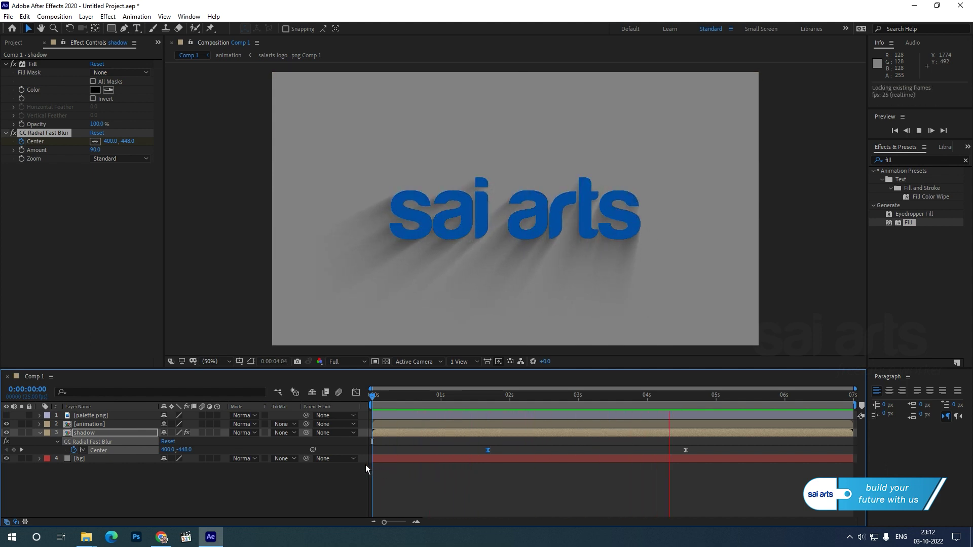
mouse_move(723, 400)
mouse_down()
mouse_move(673, 406)
mouse_move(743, 389)
mouse_move(534, 393)
mouse_move(789, 408)
mouse_up()
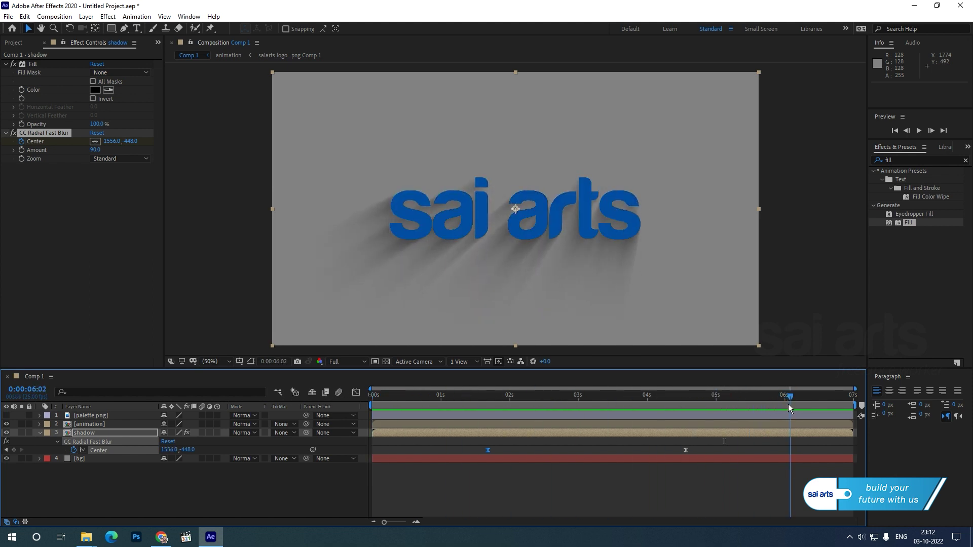
drag(789, 403, 782, 405)
click(766, 239)
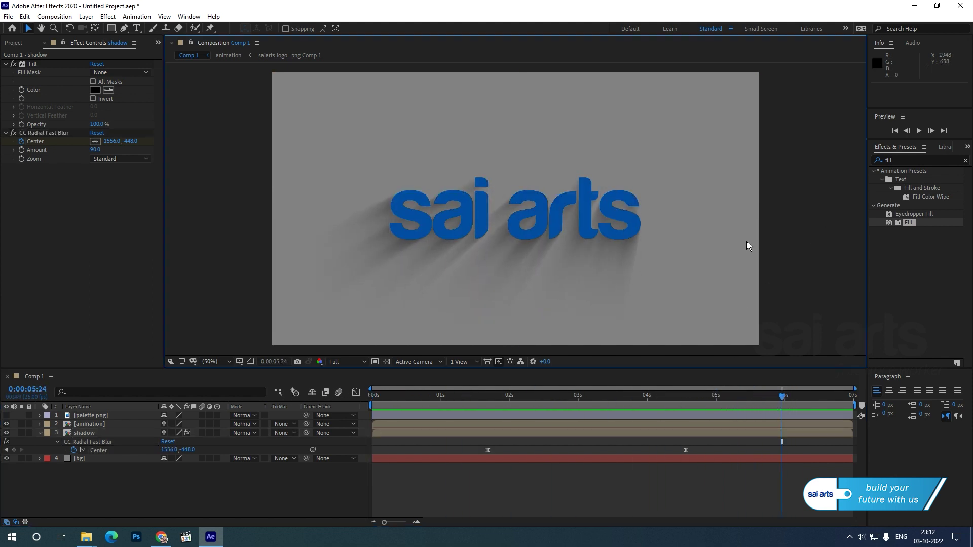